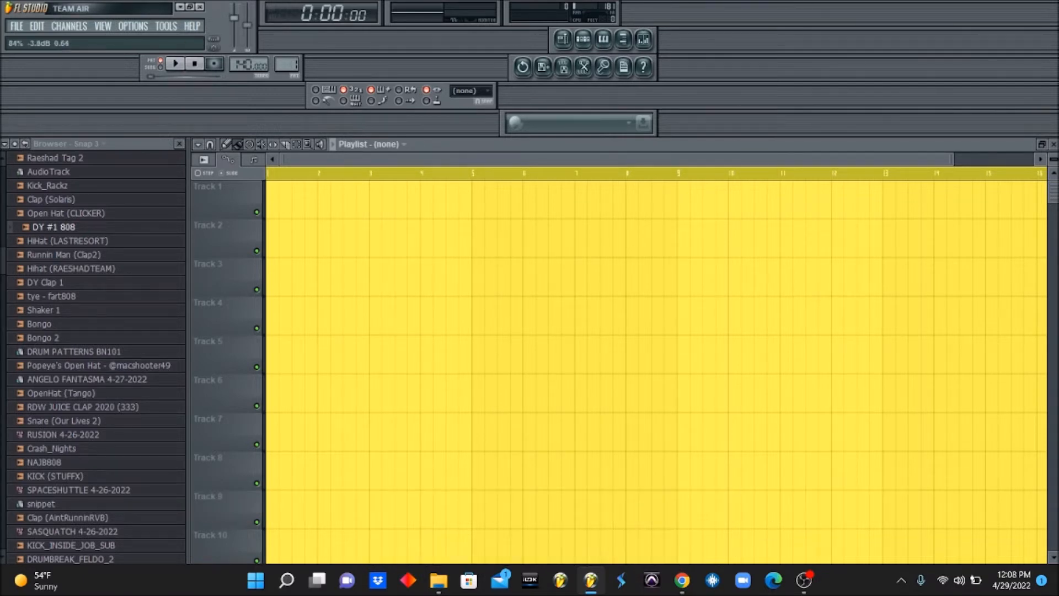
- Replace the default Sampler channel in the step sequencer with the Sytrus synthesizer
{"action": "left_click", "coordinate": [583, 39]}
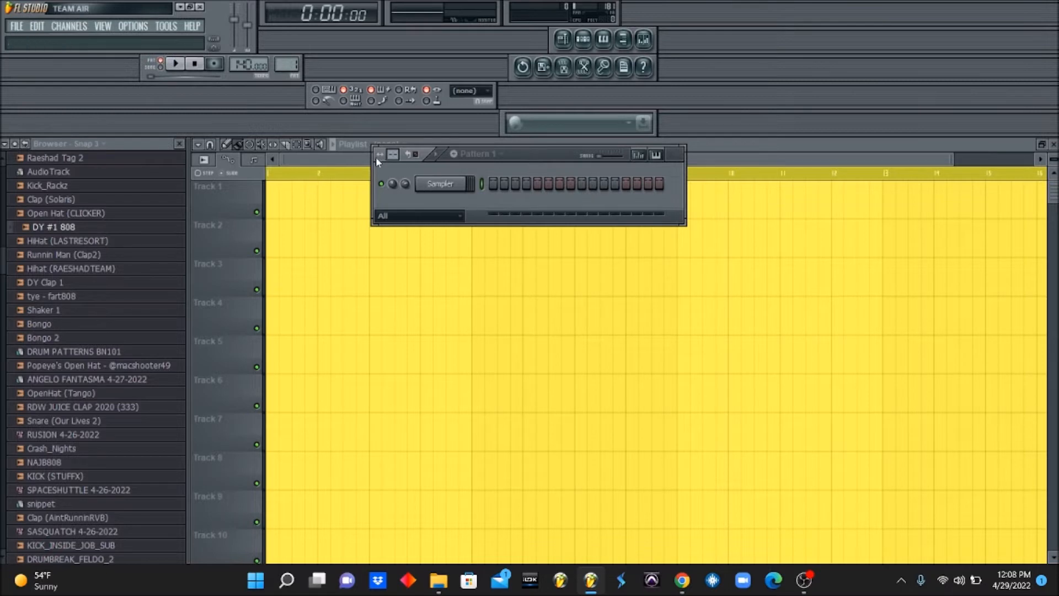
{"action": "right_click", "coordinate": [456, 184]}
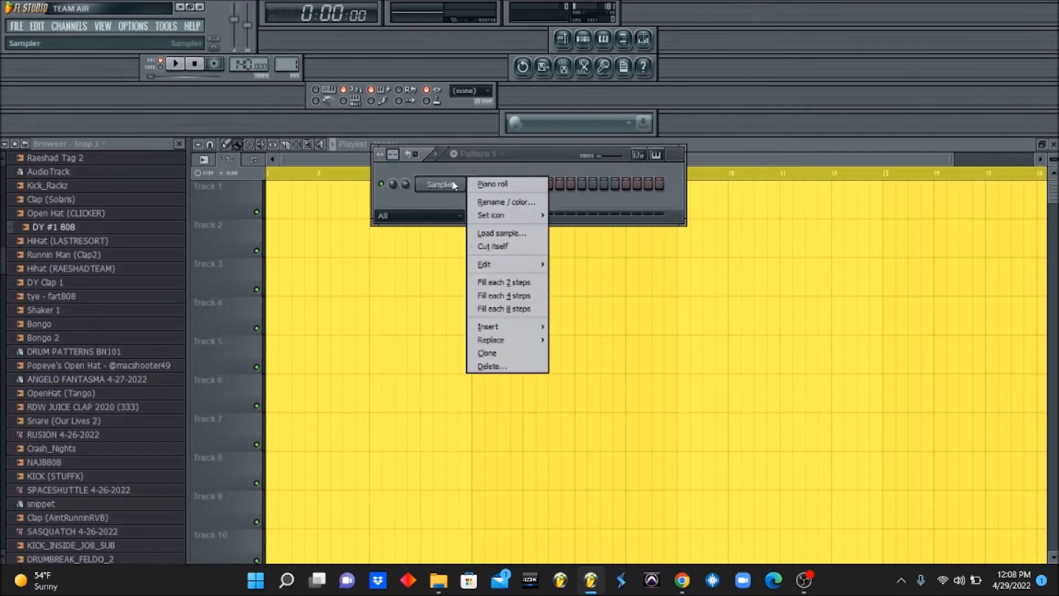
{"action": "mouse_move", "coordinate": [500, 340]}
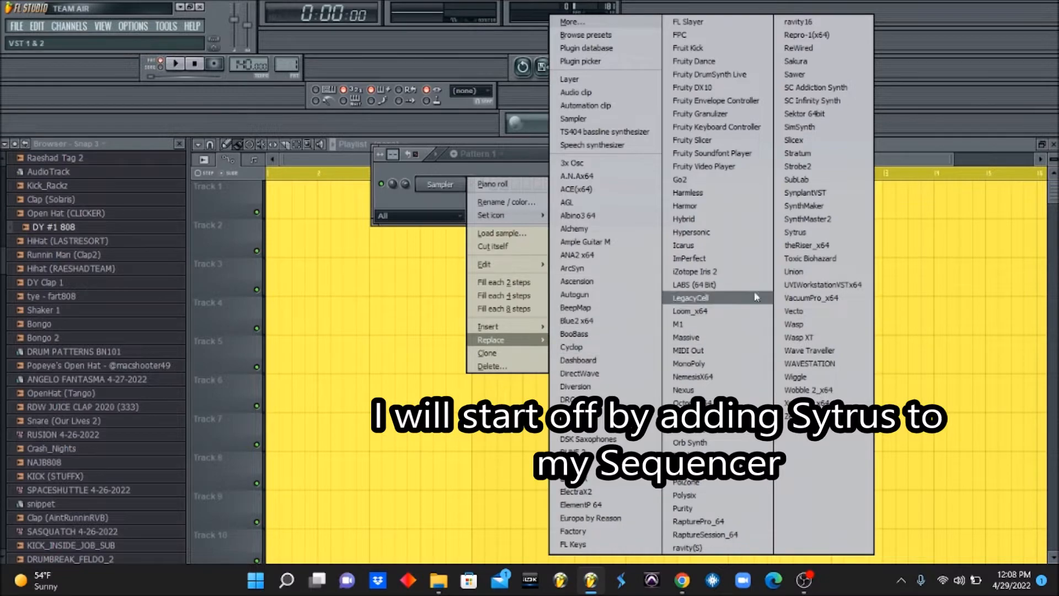
{"action": "left_click", "coordinate": [826, 235]}
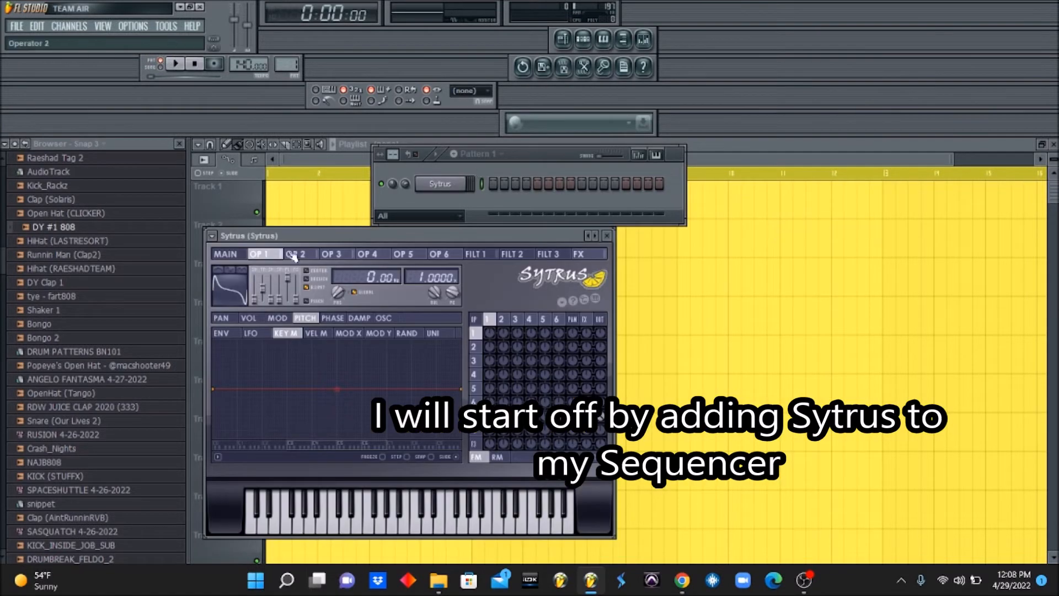
- Load the Dream time preset in Sytrus
{"action": "left_click", "coordinate": [212, 235]}
{"action": "mouse_move", "coordinate": [245, 272]}
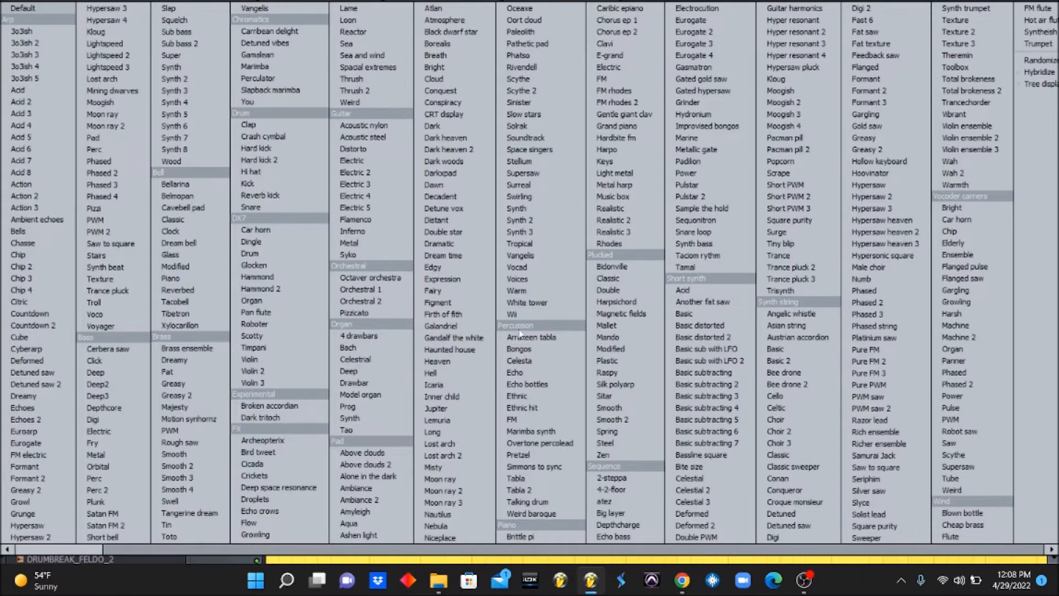
{"action": "left_click", "coordinate": [443, 256]}
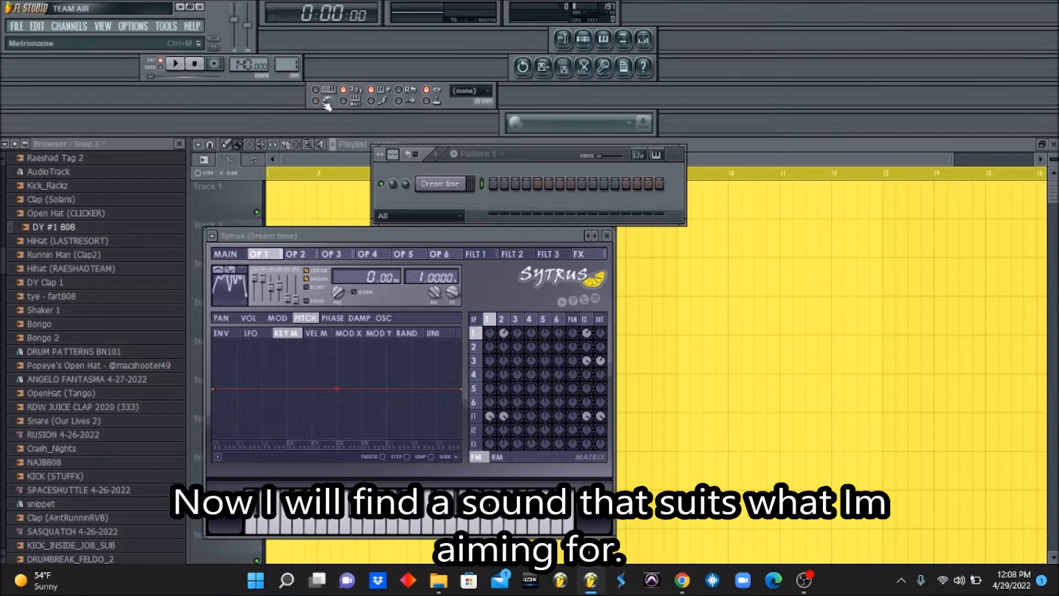
- Place a two-step C#6 note at the start of the Dream time channel's piano roll
{"action": "right_click", "coordinate": [444, 185]}
{"action": "left_click", "coordinate": [493, 184]}
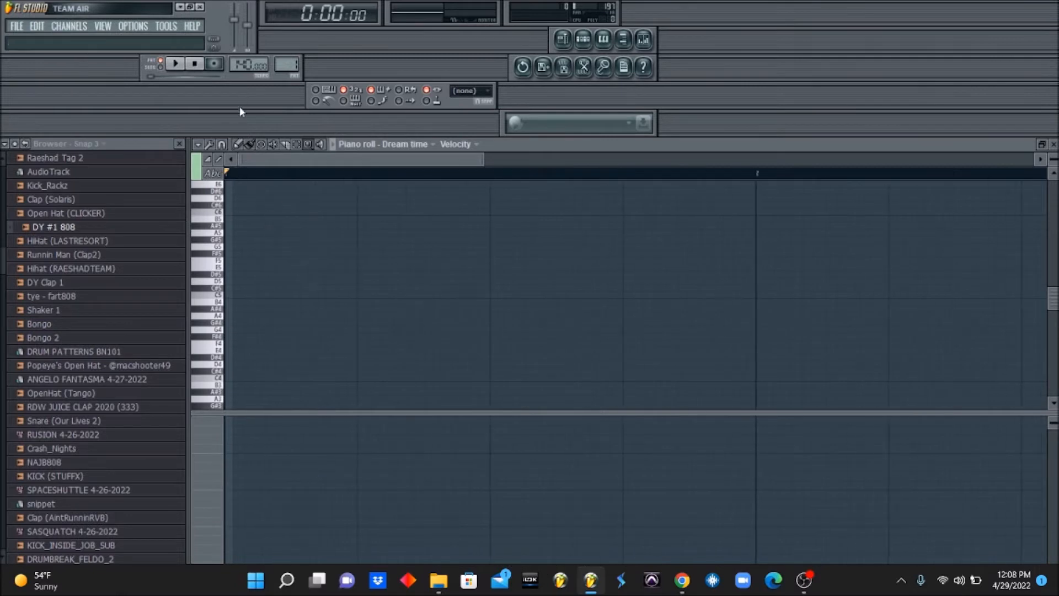
{"action": "left_click", "coordinate": [222, 144]}
{"action": "left_click", "coordinate": [236, 185]}
{"action": "left_click", "coordinate": [238, 205]}
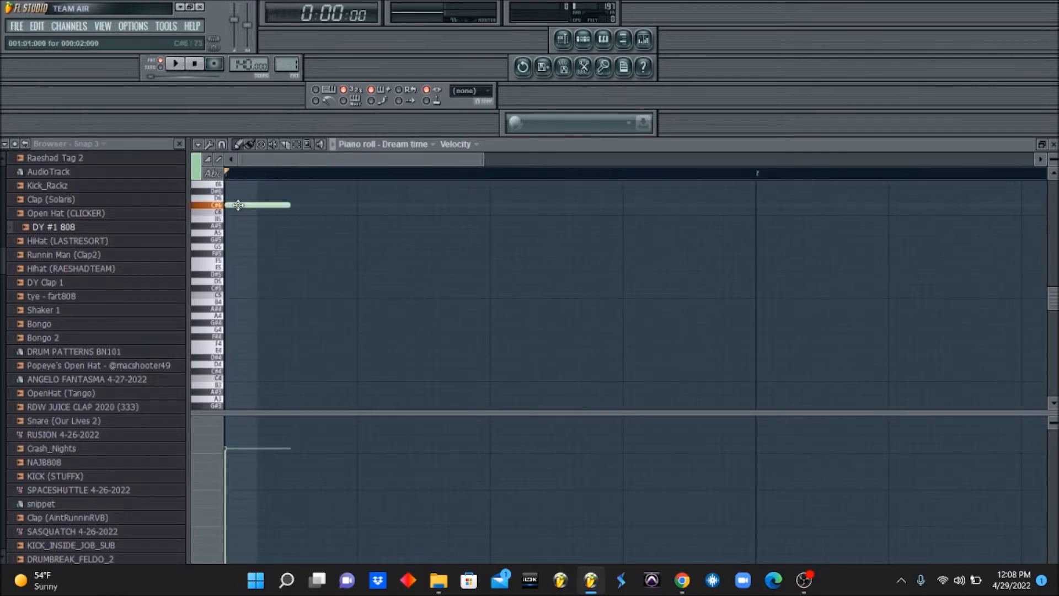
- Advance the Sytrus preset to Edgy and return to the channel's piano roll
{"action": "left_click", "coordinate": [583, 39]}
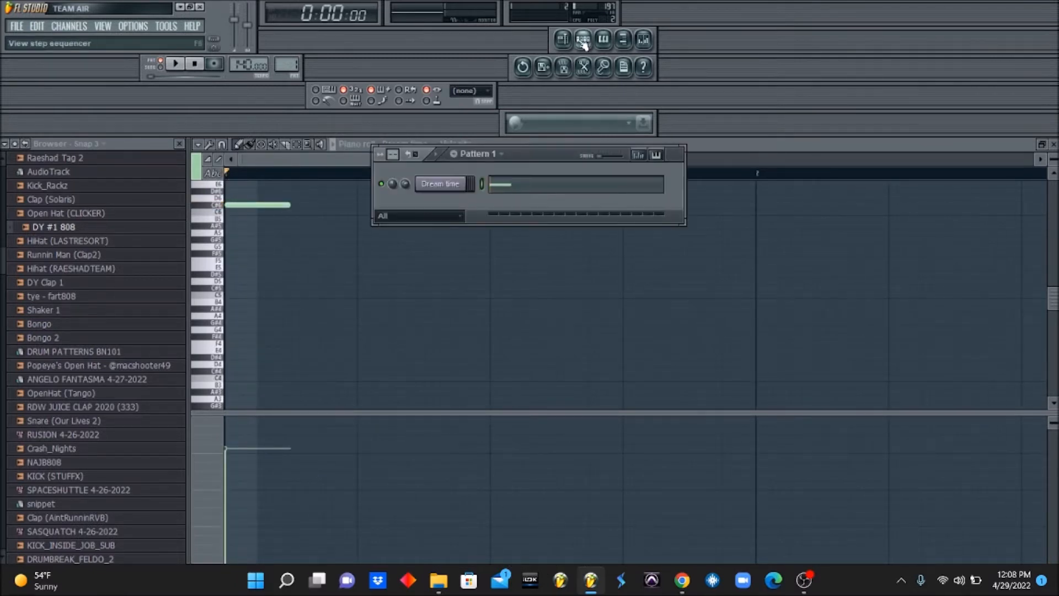
{"action": "left_click", "coordinate": [460, 186]}
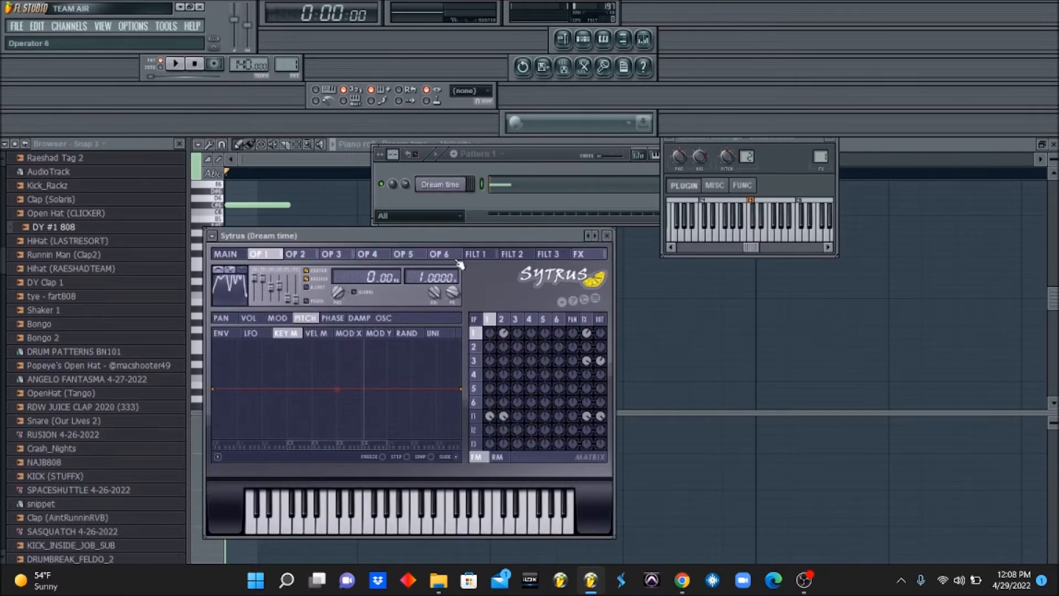
{"action": "left_click", "coordinate": [596, 236]}
{"action": "left_click", "coordinate": [603, 39]}
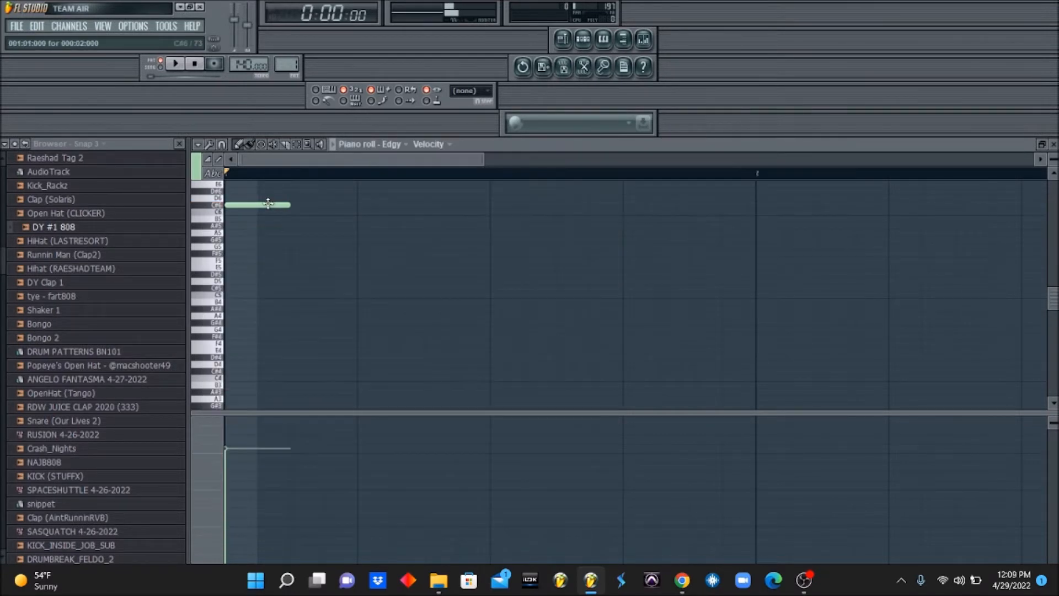
- Load the Celestial 3 short synth preset in Sytrus
{"action": "left_click", "coordinate": [582, 39]}
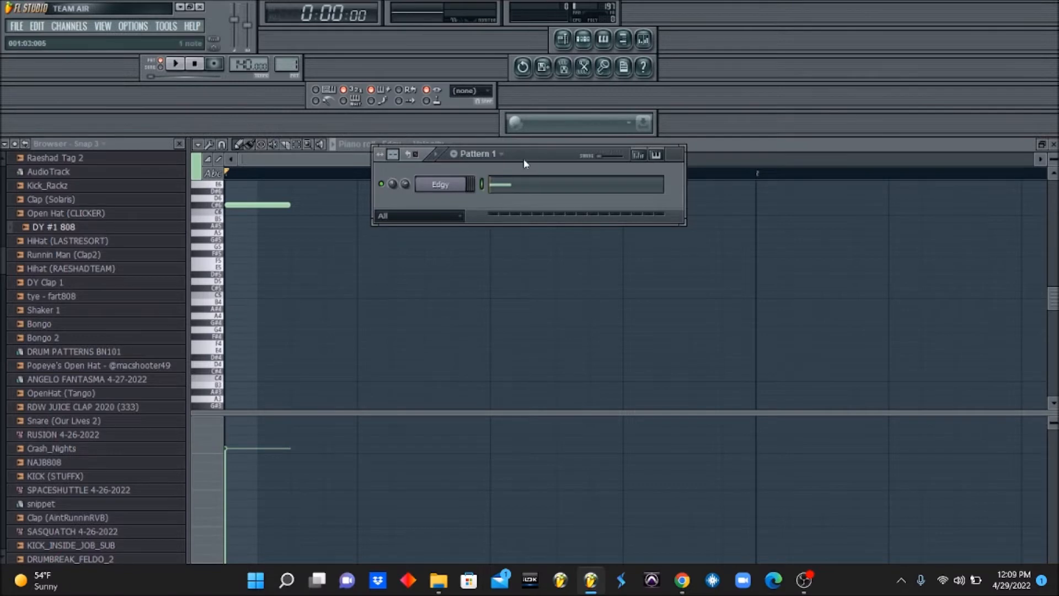
{"action": "left_click", "coordinate": [441, 185]}
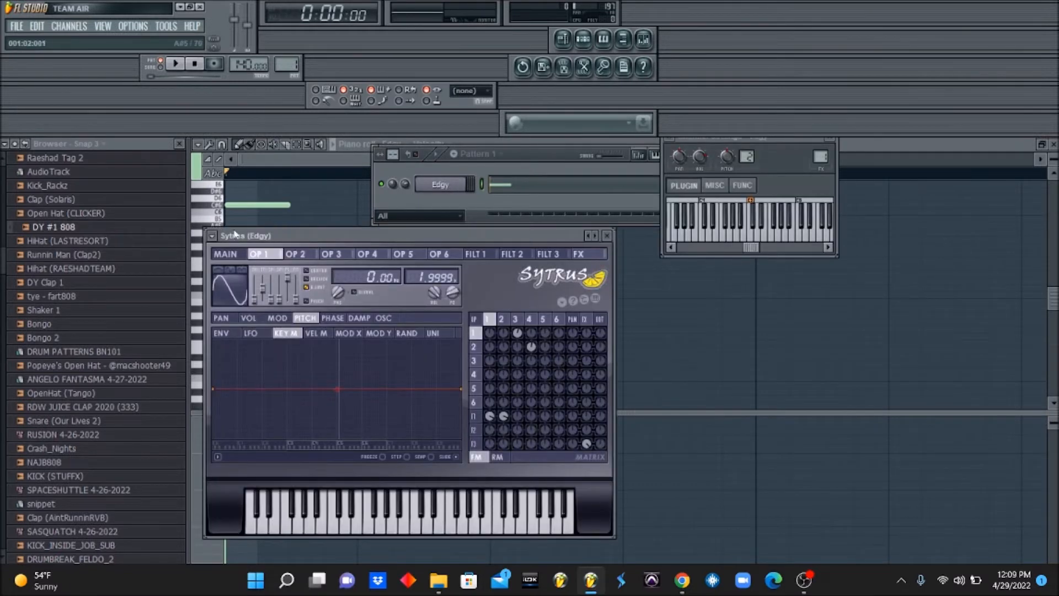
{"action": "left_click", "coordinate": [213, 236]}
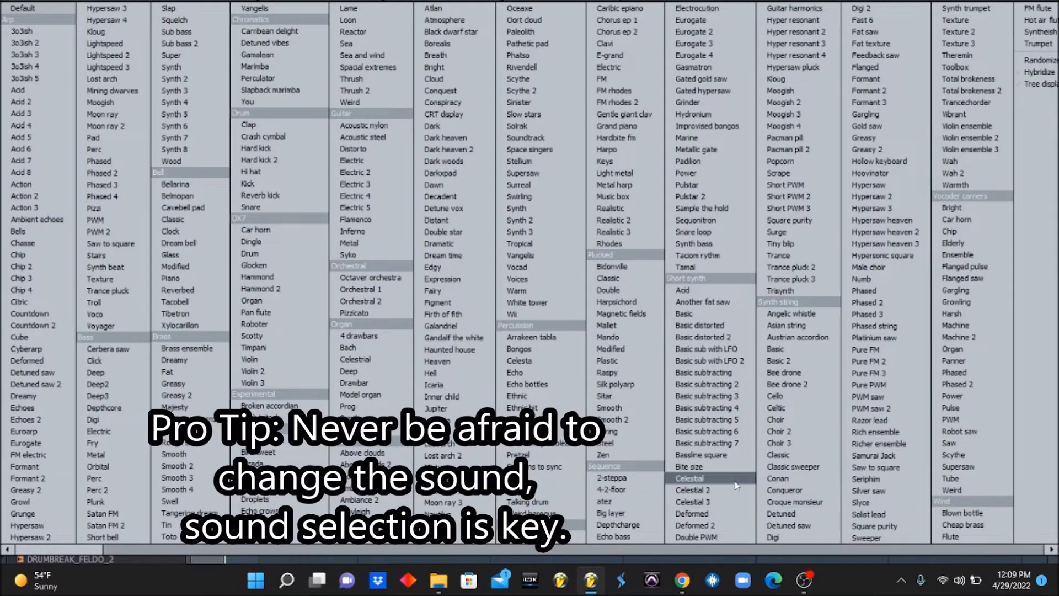
{"action": "left_click", "coordinate": [736, 502]}
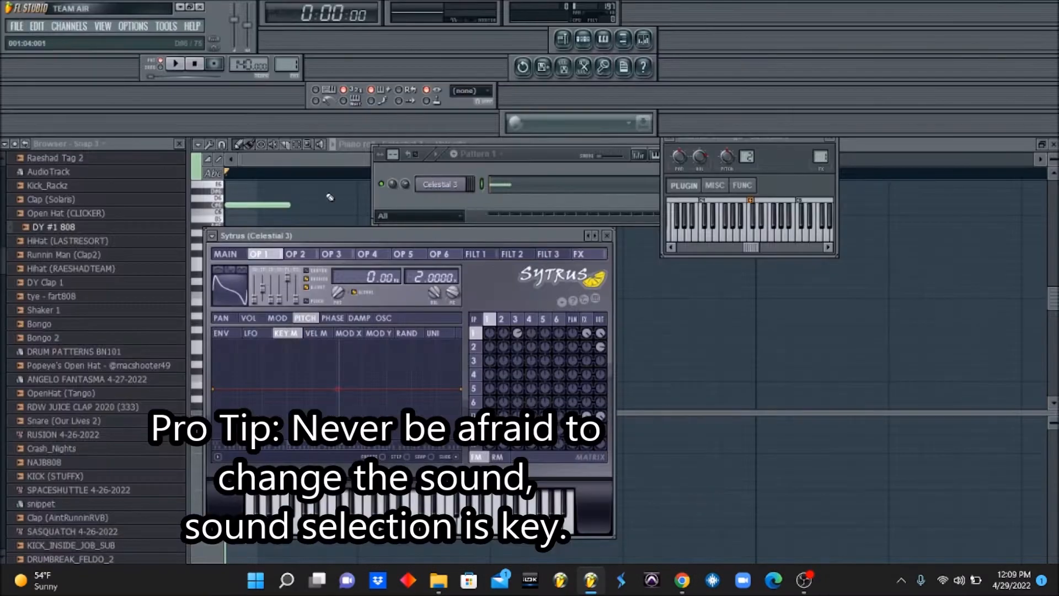
- Play the pattern and shorten the opening C#6 note to one step
{"action": "left_click", "coordinate": [273, 229]}
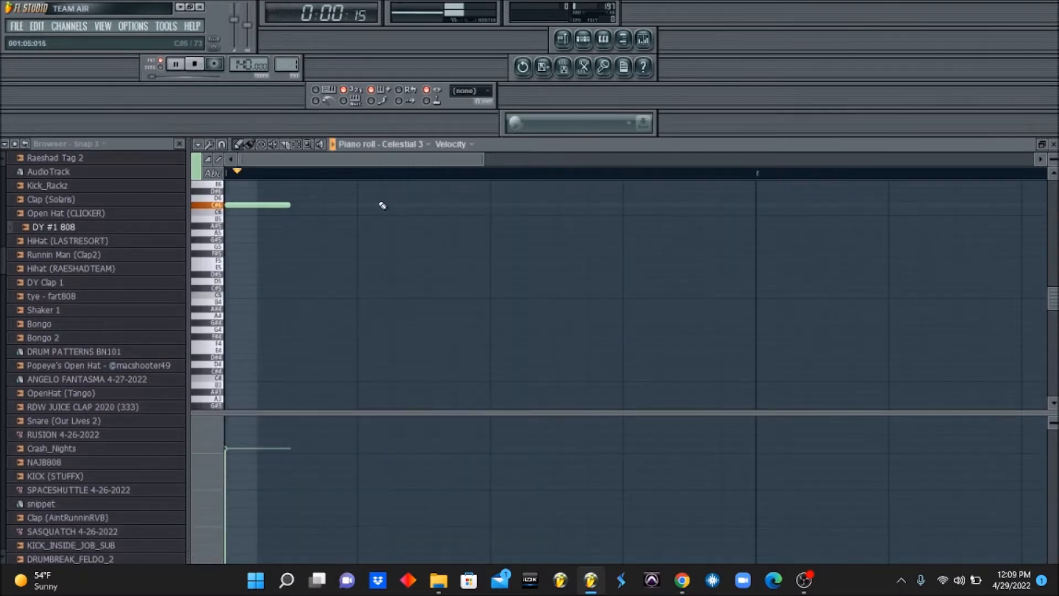
{"action": "left_click_drag", "start_coordinate": [285, 205], "coordinate": [256, 205]}
- Audition the Sytrus presets following Celestial 3 one by one and settle on Guitar harmonics
{"action": "left_click", "coordinate": [583, 38]}
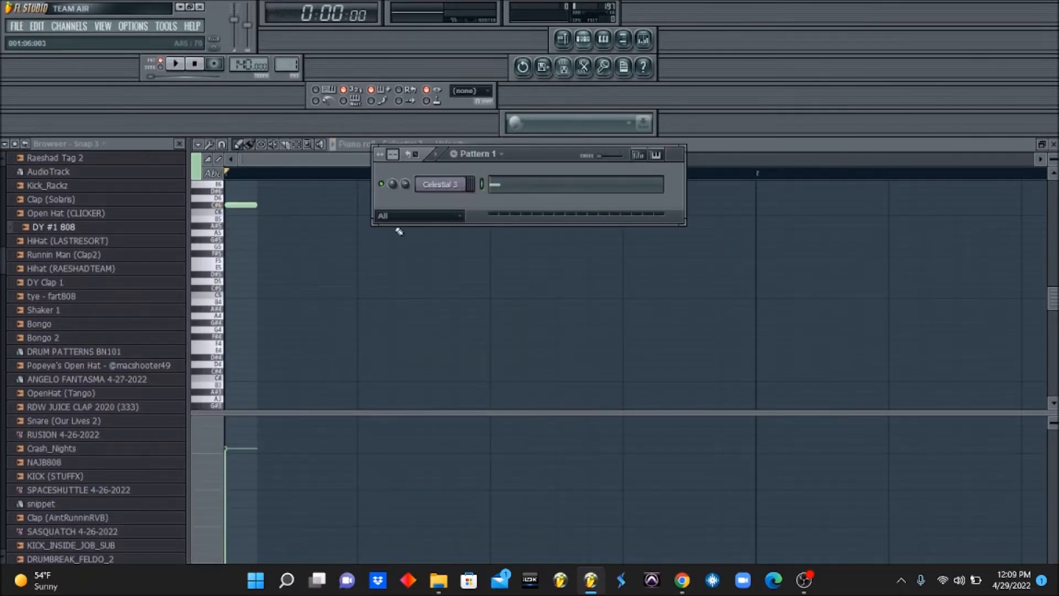
{"action": "left_click", "coordinate": [449, 188]}
{"action": "left_click", "coordinate": [595, 237]}
{"action": "key", "text": "space"}
{"action": "key", "text": "space"}
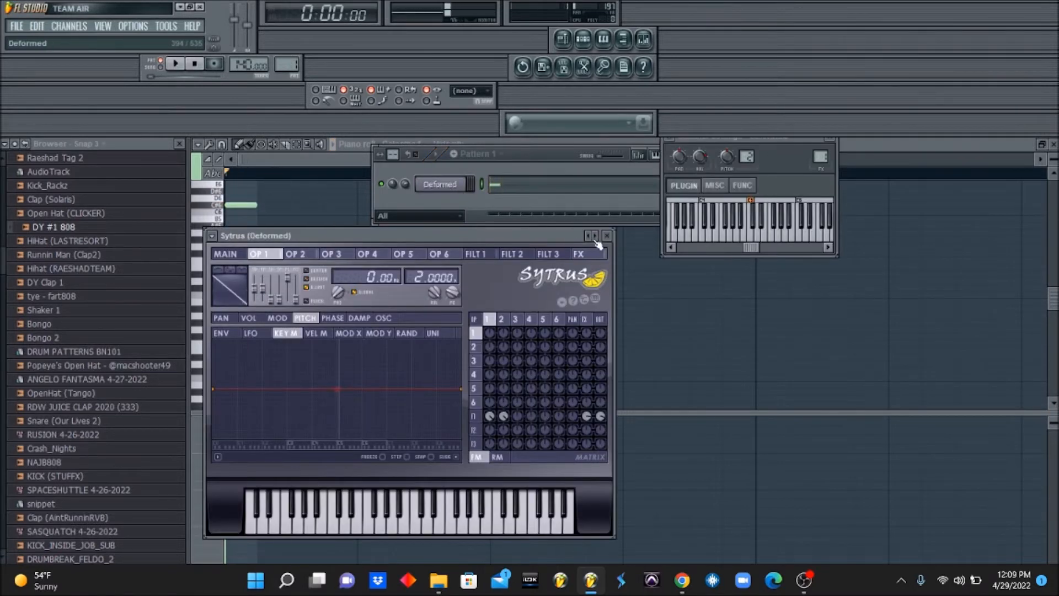
{"action": "key", "text": "space"}
{"action": "left_click", "coordinate": [596, 237]}
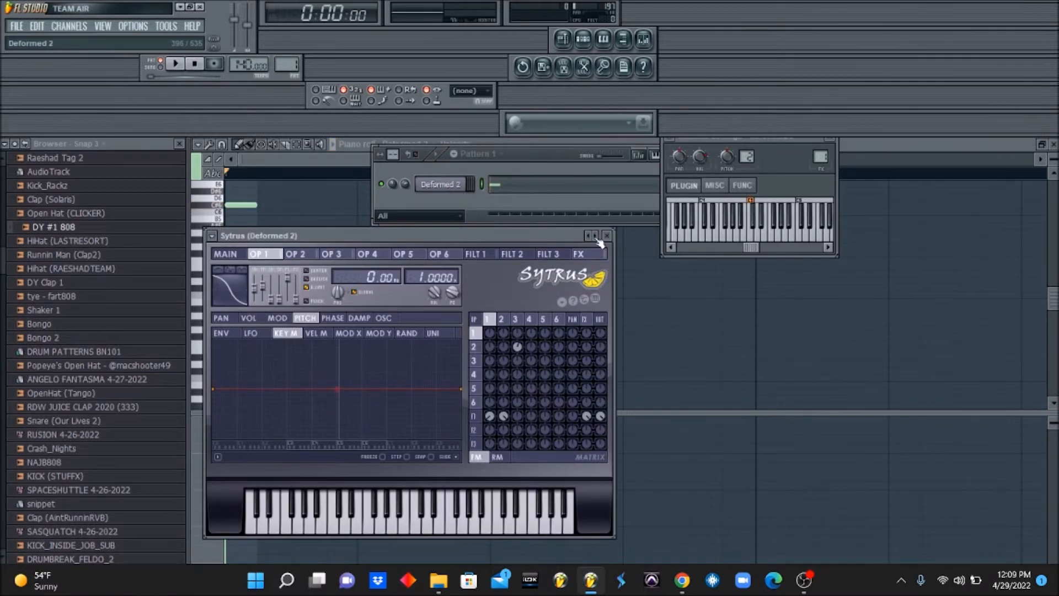
{"action": "key", "text": "space"}
{"action": "left_click", "coordinate": [596, 238]}
{"action": "left_click", "coordinate": [596, 237]}
{"action": "key", "text": "space"}
{"action": "key", "text": "space"}
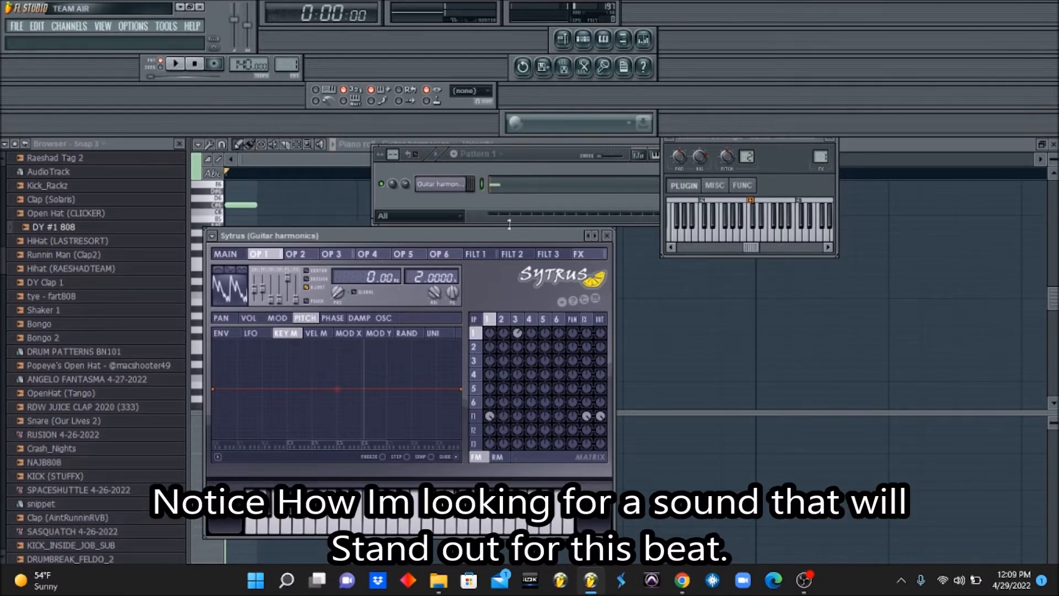
- Transpose the opening note down one octave to C#5 and play it back
{"action": "left_click", "coordinate": [290, 187]}
{"action": "key", "text": "ctrl+Down"}
{"action": "key", "text": "space"}
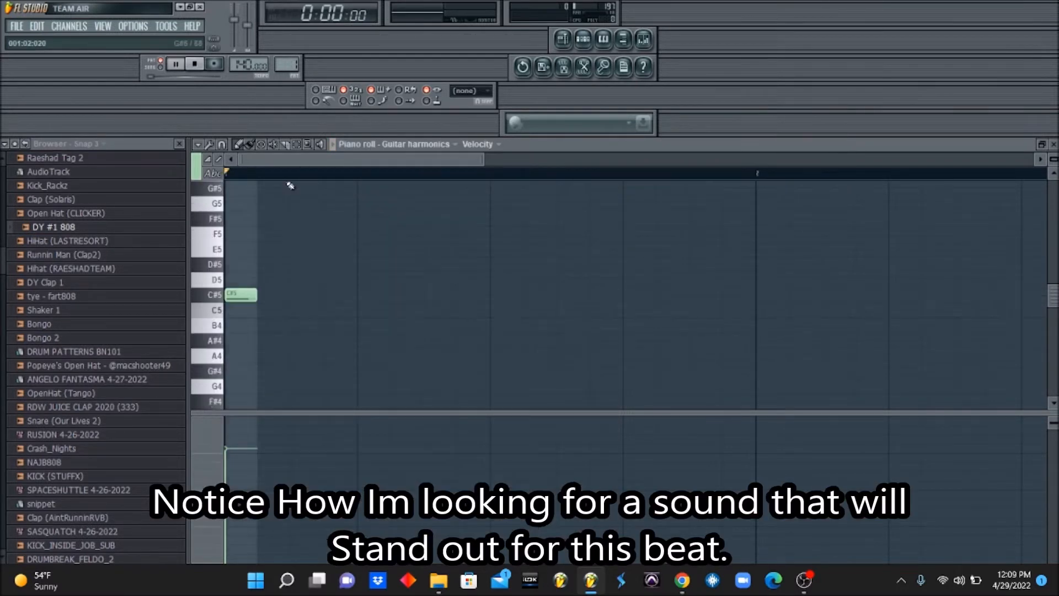
{"action": "key", "text": "space"}
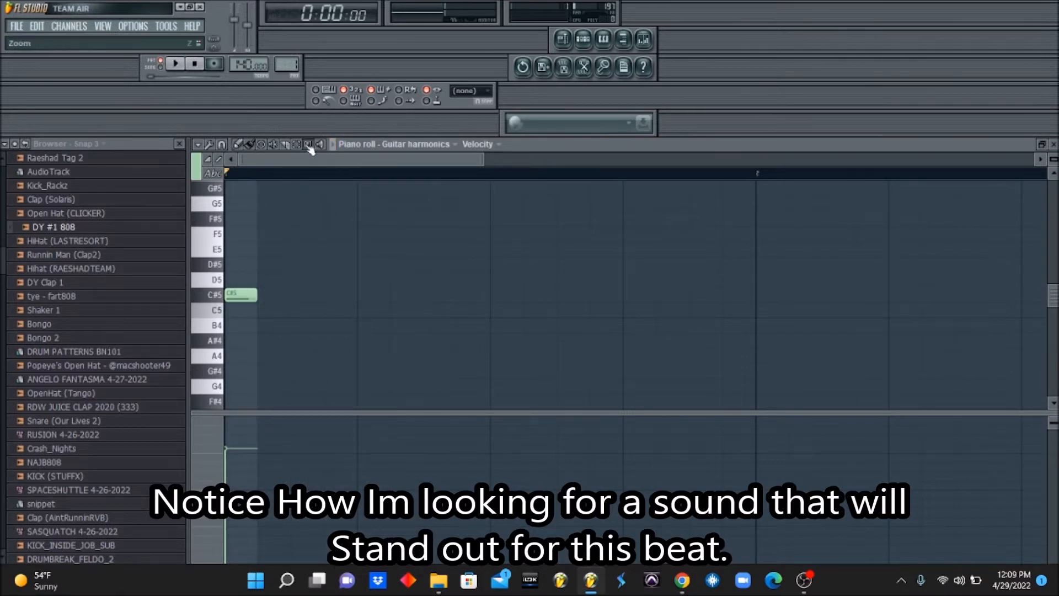
- Draw one-step notes A4 on beat 2 and G#4 on beat 3 of bar 1, and preview the melody
{"action": "left_click_drag", "start_coordinate": [481, 160], "coordinate": [747, 159]}
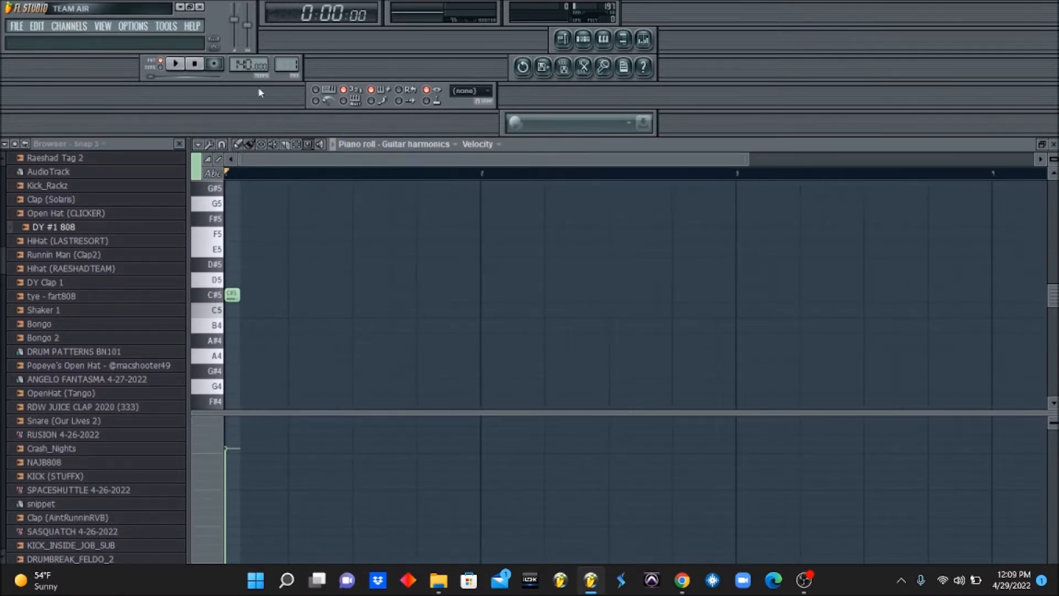
{"action": "left_click", "coordinate": [236, 146]}
{"action": "left_click", "coordinate": [294, 338]}
{"action": "right_click", "coordinate": [297, 339]}
{"action": "left_click", "coordinate": [298, 356]}
{"action": "left_click", "coordinate": [356, 371]}
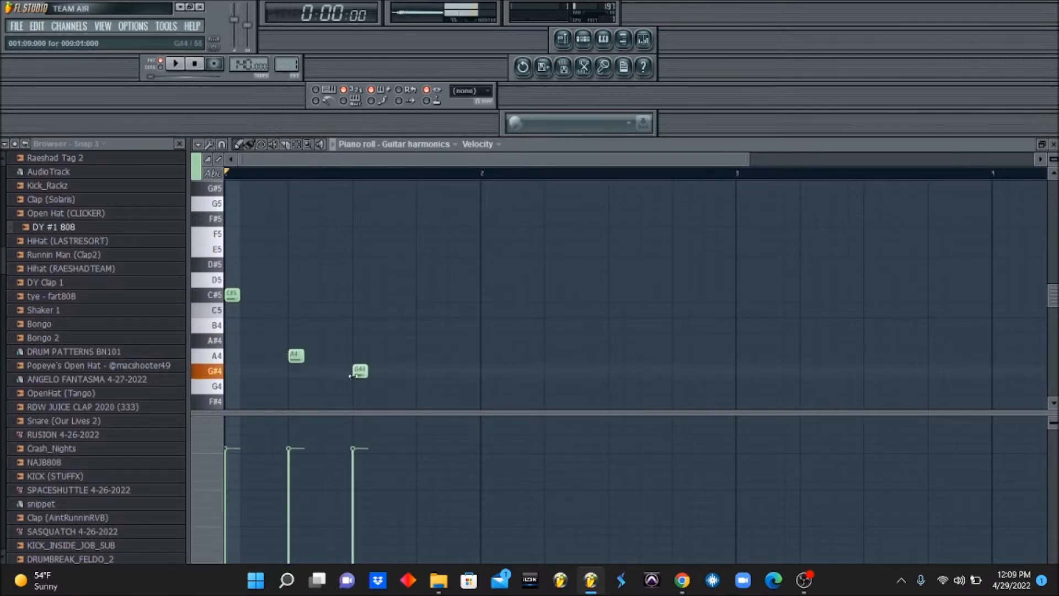
{"action": "key", "text": "space"}
{"action": "key", "text": "space"}
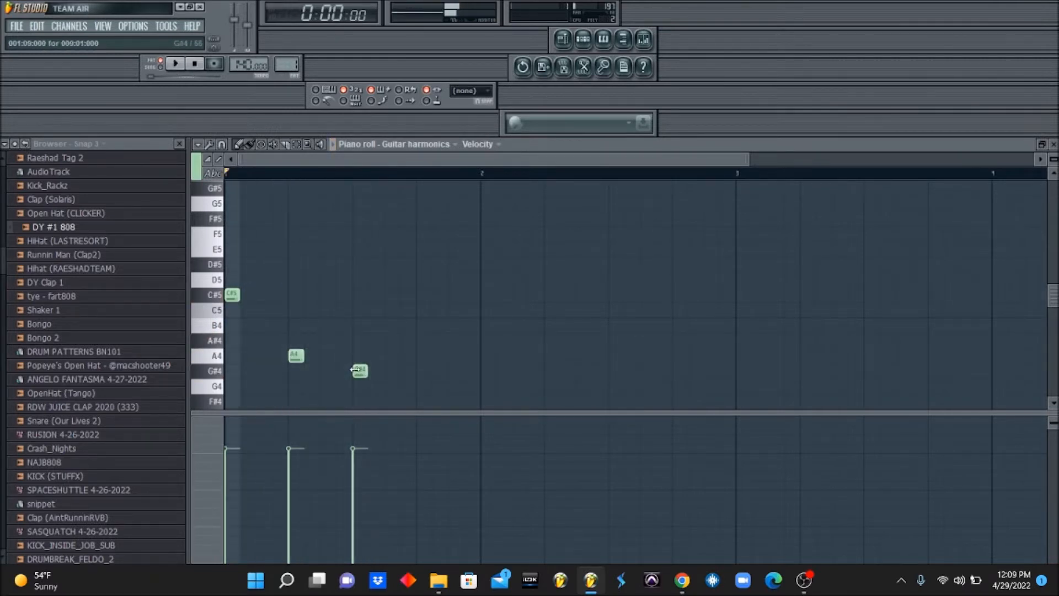
- Add one-step notes D#5 on beat 4 of bar 1 and E5 at the start of bar 2
{"action": "left_click", "coordinate": [424, 280]}
{"action": "left_click_drag", "start_coordinate": [424, 279], "coordinate": [424, 265]}
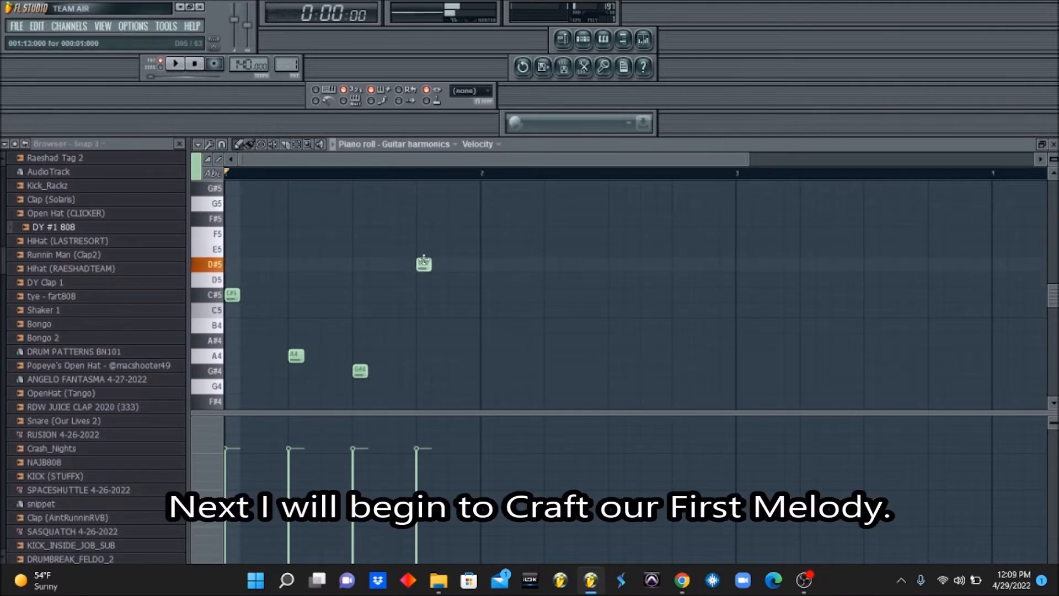
{"action": "left_click", "coordinate": [485, 240]}
{"action": "left_click_drag", "start_coordinate": [488, 234], "coordinate": [486, 250]}
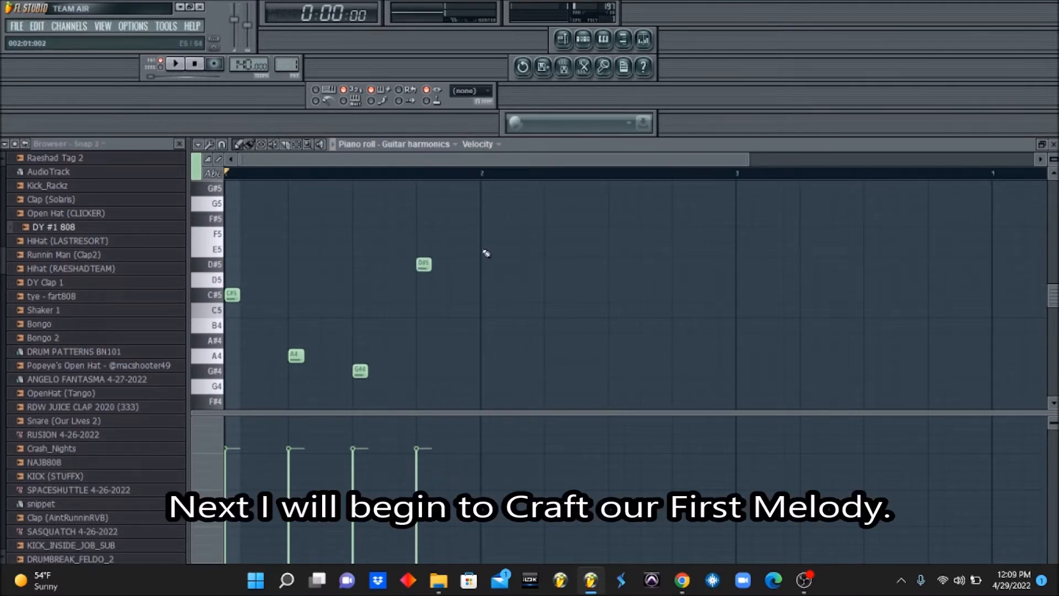
- Transpose the whole melody down one octave and listen to it
{"action": "key", "text": "space"}
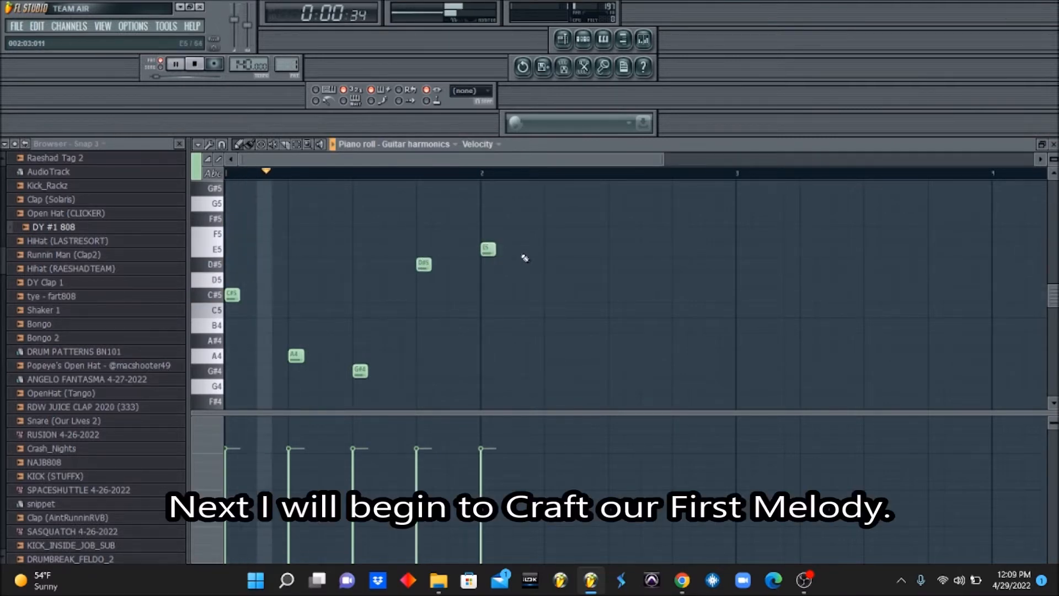
{"action": "key", "text": "ctrl+Down"}
{"action": "key", "text": "space"}
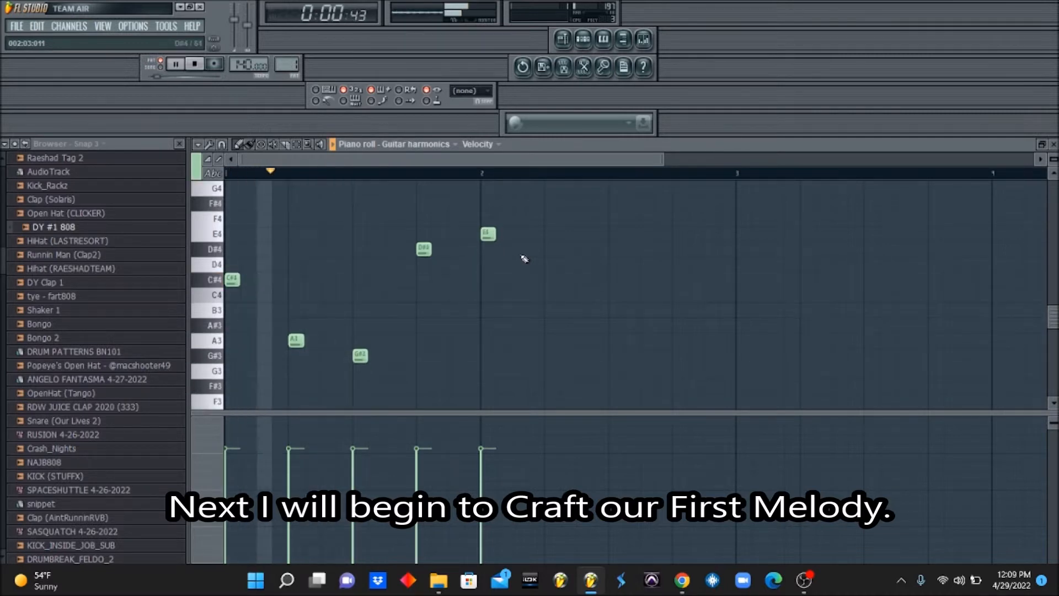
{"action": "key", "text": "space"}
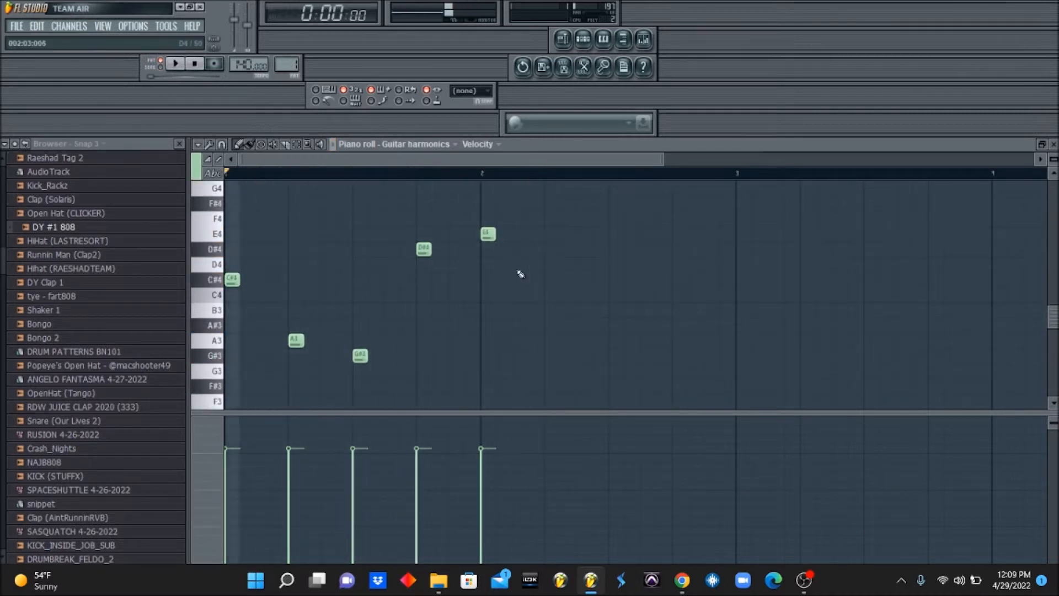
- Complete bar 2 with one-step notes D#4, C#4 and G#3 on beats 2, 3 and 4, and play the melody
{"action": "left_click", "coordinate": [551, 246]}
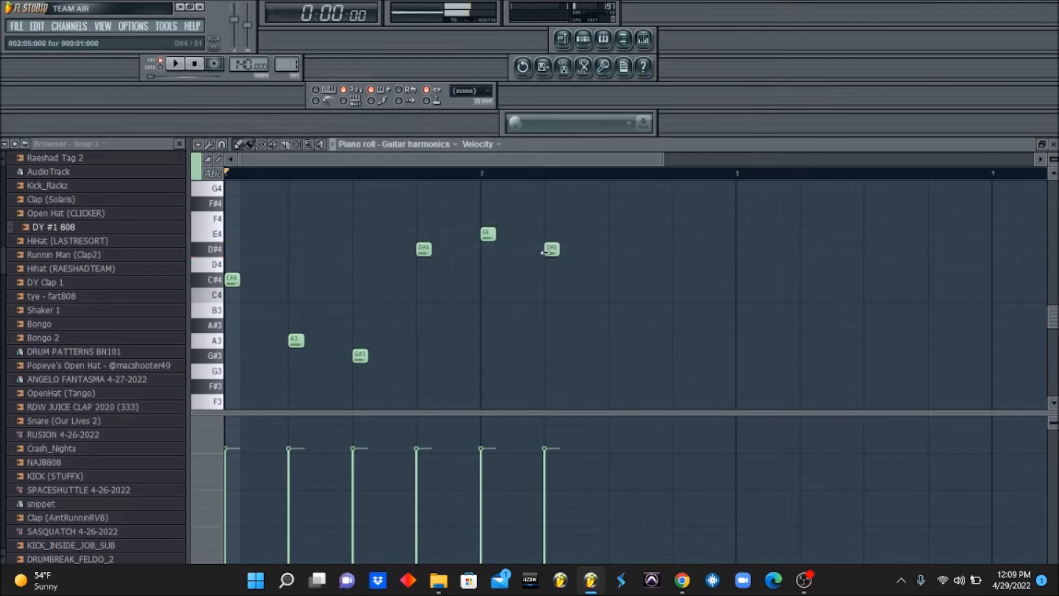
{"action": "left_click", "coordinate": [611, 295]}
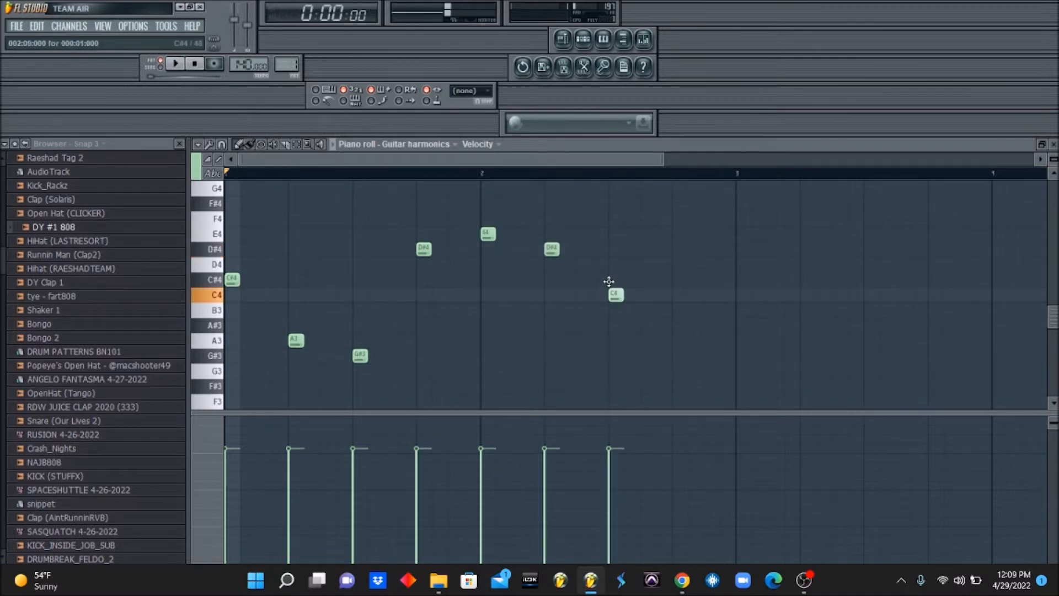
{"action": "left_click_drag", "start_coordinate": [609, 281], "coordinate": [610, 279]}
{"action": "left_click", "coordinate": [676, 340]}
{"action": "left_click_drag", "start_coordinate": [675, 350], "coordinate": [676, 358]}
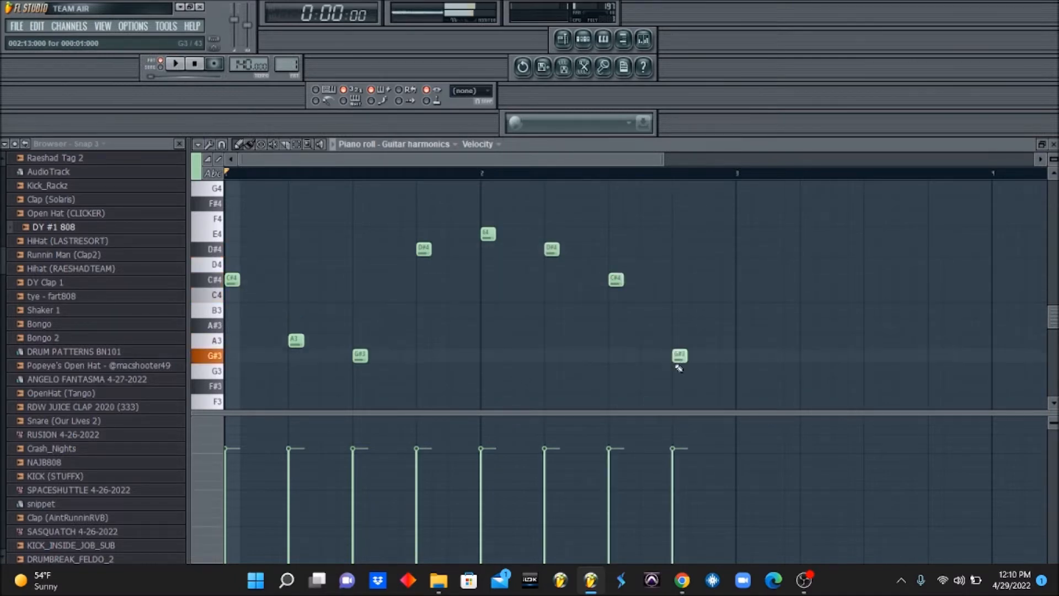
{"action": "key", "text": "space"}
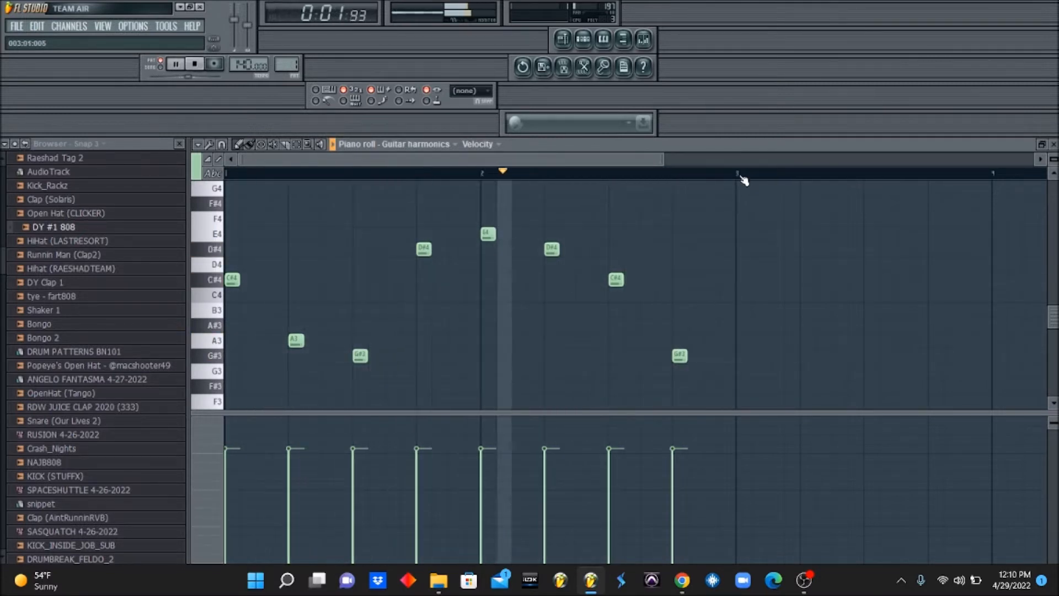
{"action": "key", "text": "space"}
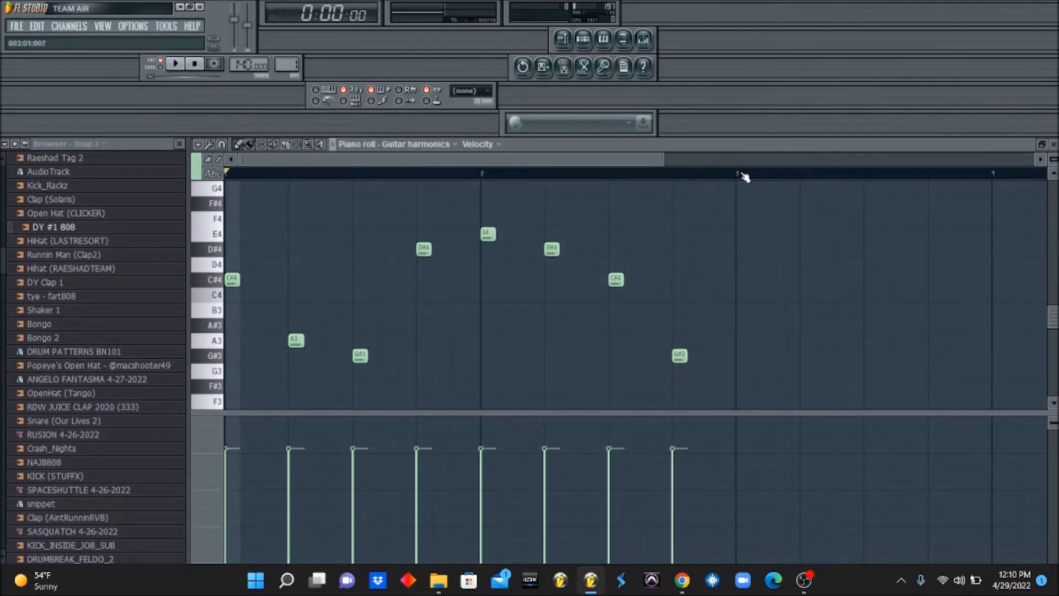
- Duplicate the two-bar melody into bars 3 and 4, and clone the Guitar harmonics channel for a counter melody
{"action": "left_click_drag", "start_coordinate": [745, 176], "coordinate": [226, 175]}
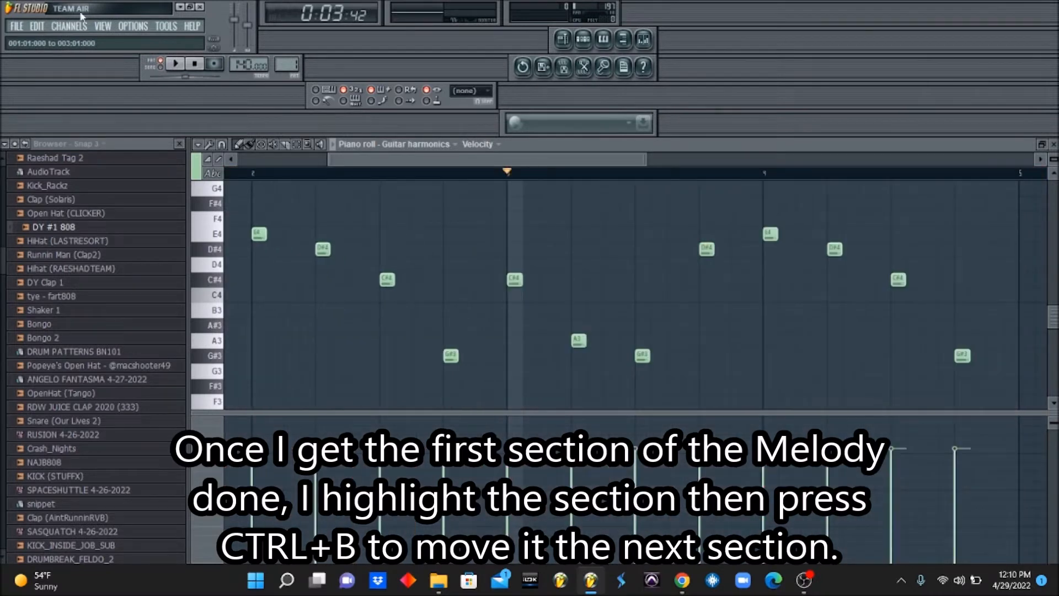
{"action": "left_click", "coordinate": [581, 41]}
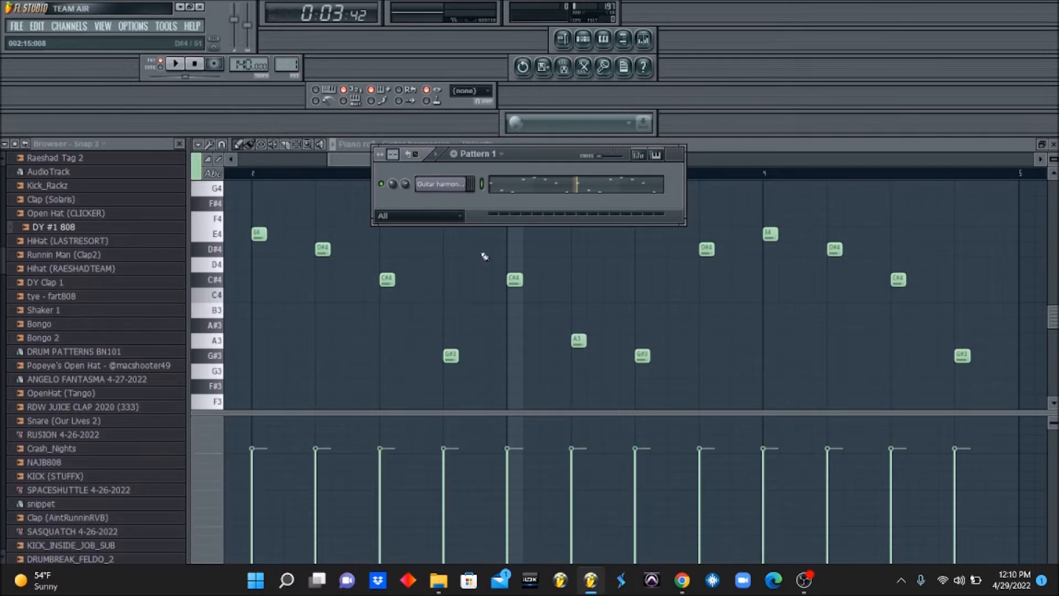
{"action": "key", "text": "alt+c"}
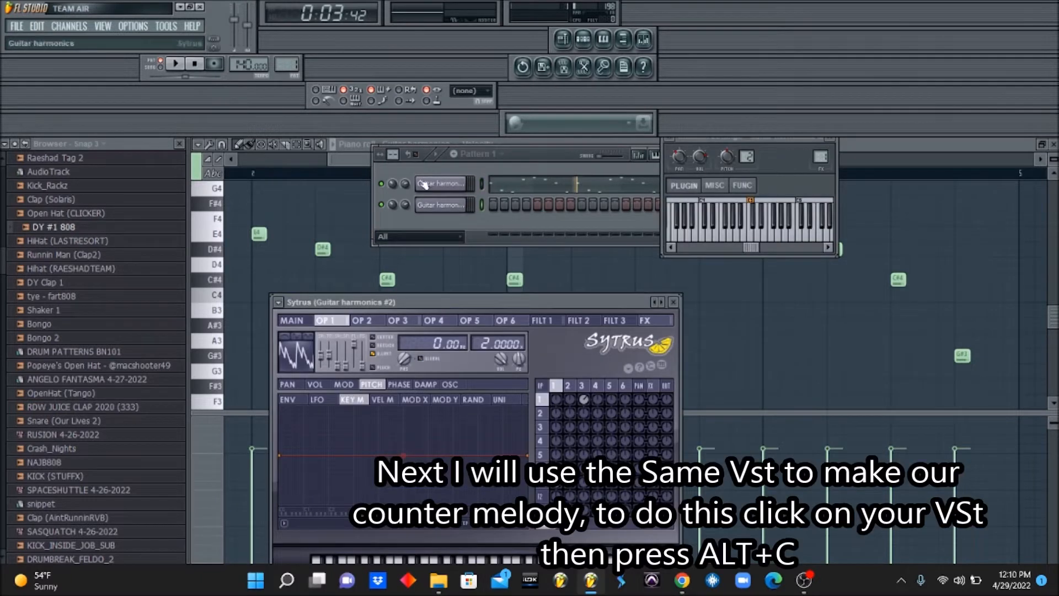
- Route the cloned Guitar harmonics #2 channel to mixer track 2 and open its empty piano roll showing all four bars
{"action": "left_click", "coordinate": [673, 138]}
{"action": "left_click", "coordinate": [712, 167]}
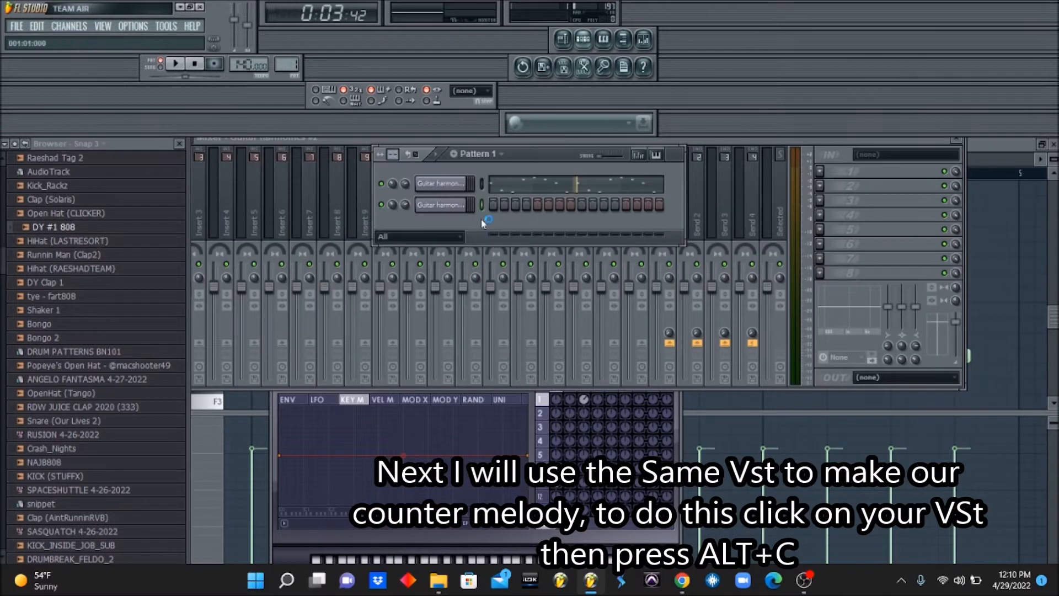
{"action": "right_click", "coordinate": [458, 212]}
{"action": "left_click", "coordinate": [473, 207]}
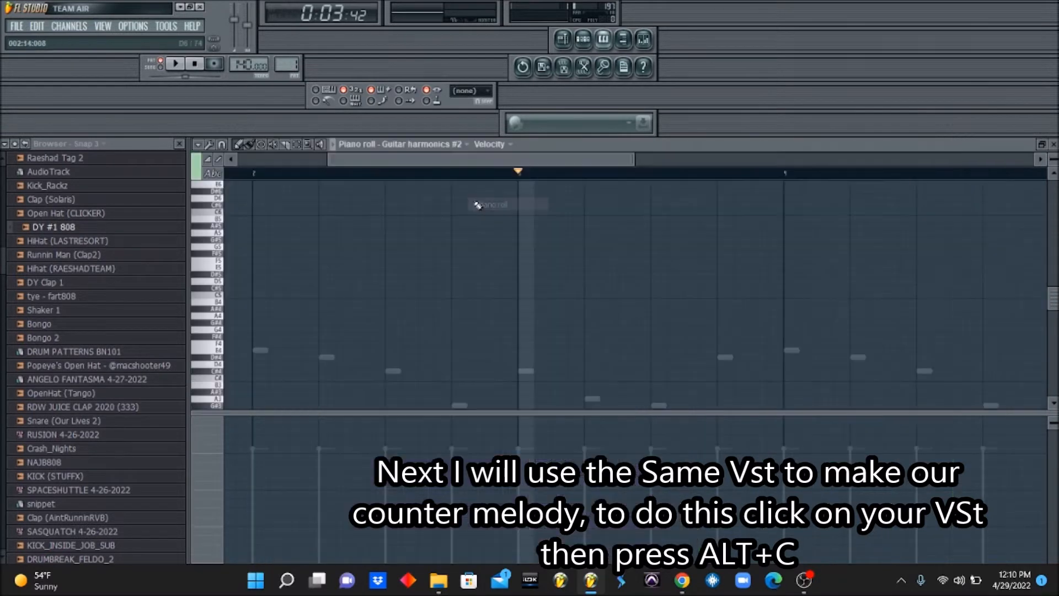
{"action": "left_click", "coordinate": [308, 145]}
{"action": "left_click", "coordinate": [283, 251]}
{"action": "left_click", "coordinate": [239, 145]}
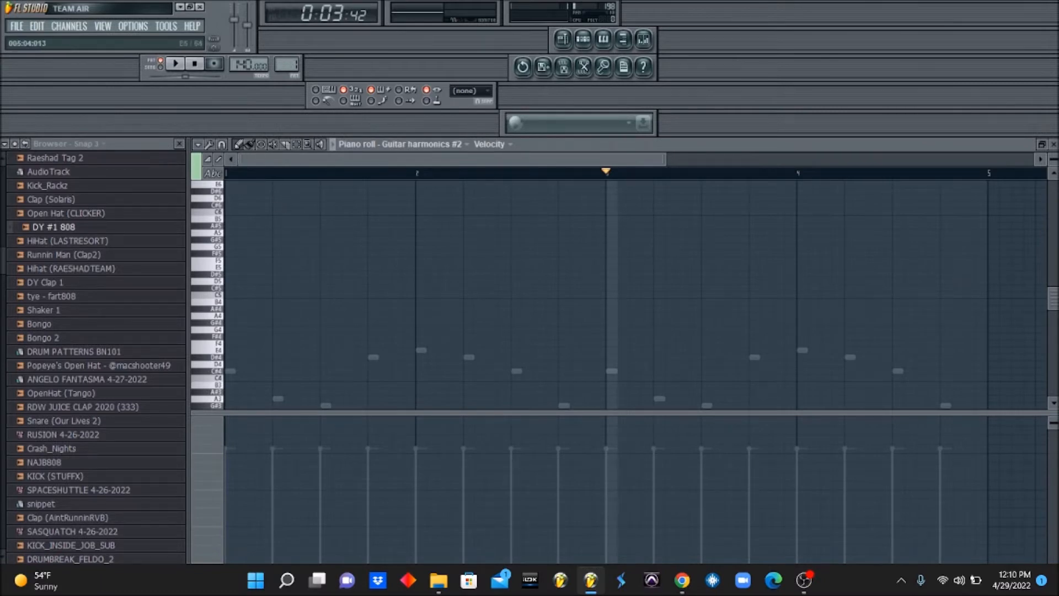
{"action": "left_click_drag", "start_coordinate": [1054, 305], "coordinate": [1054, 342]}
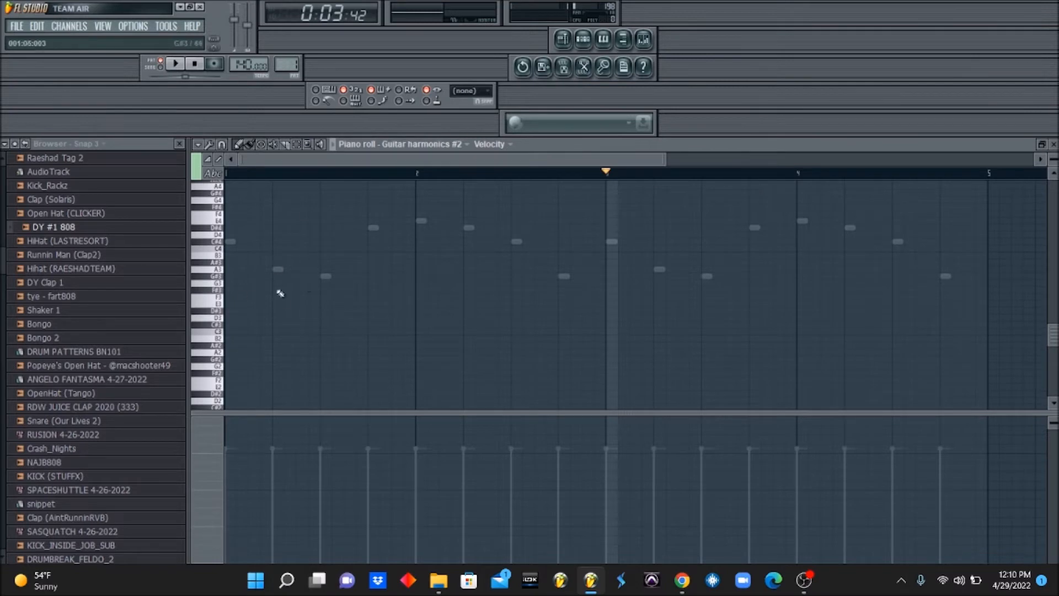
- Draw one-step notes G#3 on step 1 and G#4 on step 3 of bar 1, and preview them an octave lower
{"action": "left_click", "coordinate": [240, 213]}
{"action": "left_click", "coordinate": [253, 208]}
{"action": "right_click", "coordinate": [242, 214]}
{"action": "right_click", "coordinate": [253, 208]}
{"action": "left_click", "coordinate": [253, 193]}
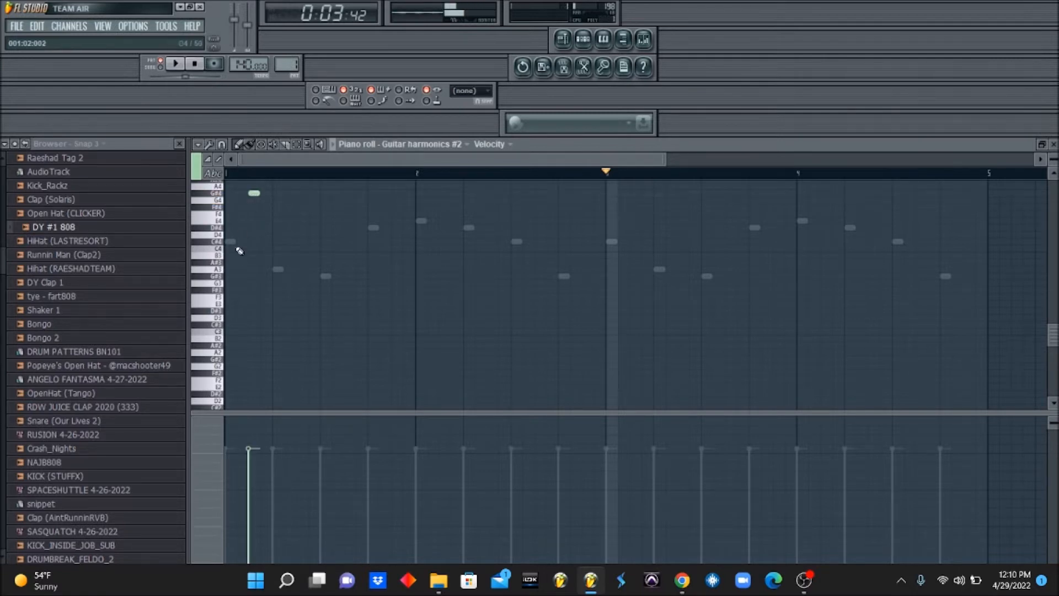
{"action": "left_click", "coordinate": [228, 276]}
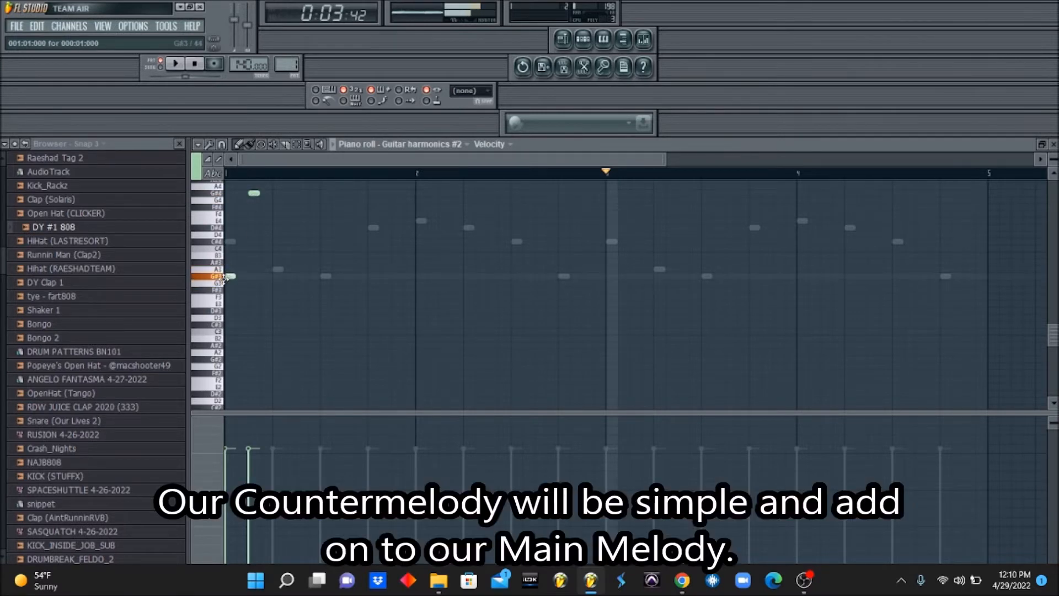
{"action": "scroll", "coordinate": [244, 303], "scroll_direction": "up", "scroll_amount": 2}
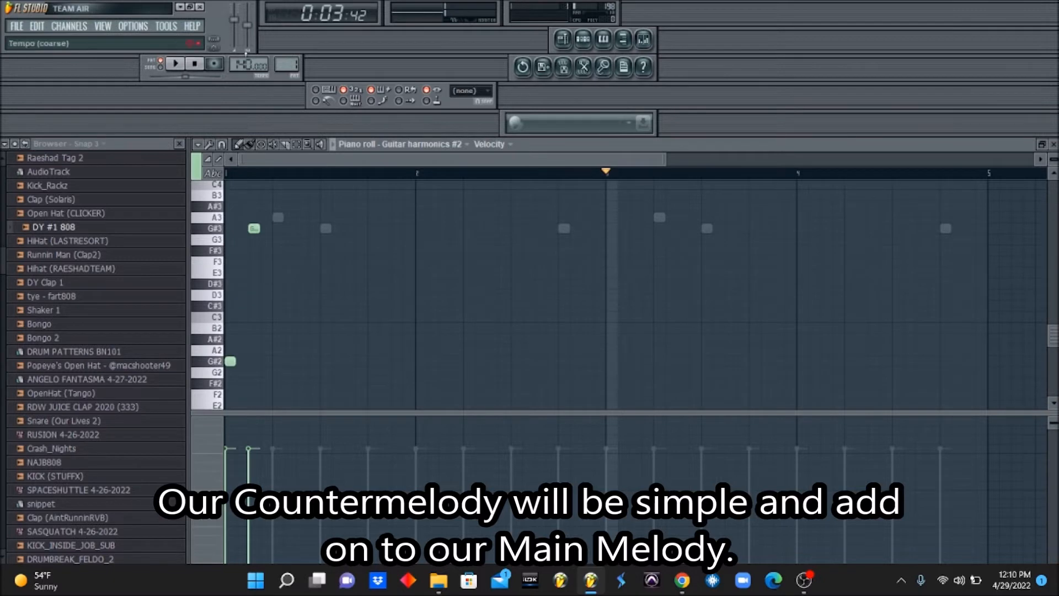
{"action": "left_click", "coordinate": [194, 64]}
{"action": "key", "text": "space"}
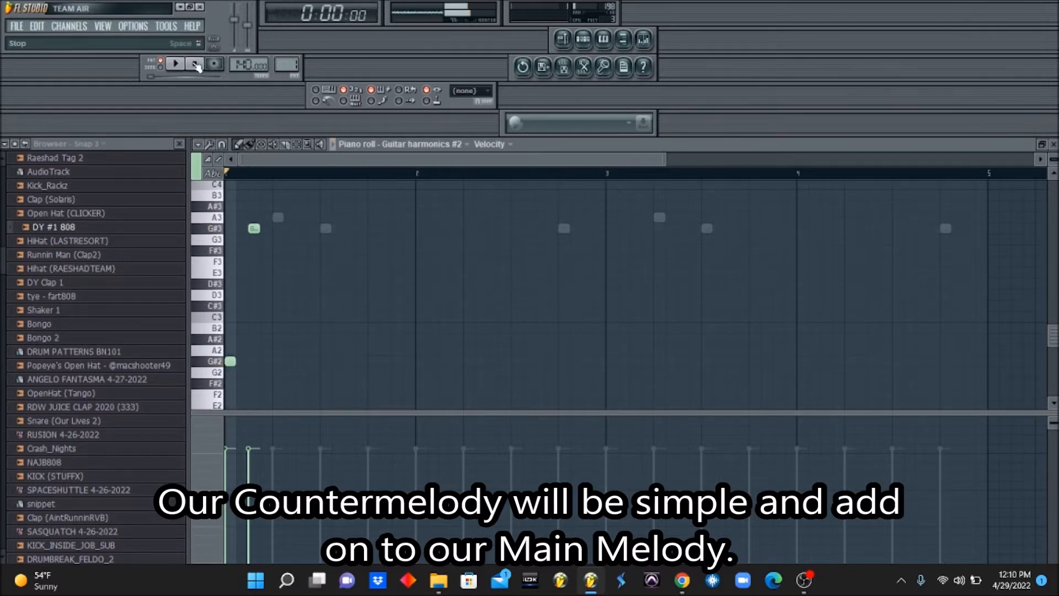
{"action": "key", "text": "space"}
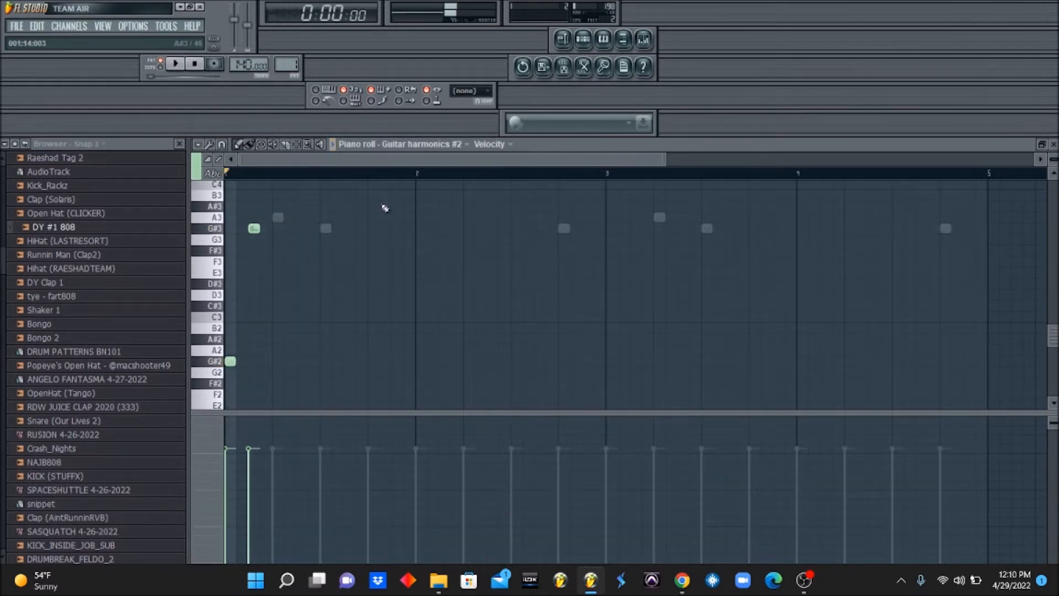
- Add one-step notes C#4 on beat 4 of bar 1 and D#4 at the start of bar 2, and raise the counter melody one octave
{"action": "left_click_drag", "start_coordinate": [326, 211], "coordinate": [421, 197]}
{"action": "key", "text": "space"}
{"action": "key", "text": "ctrl+Up"}
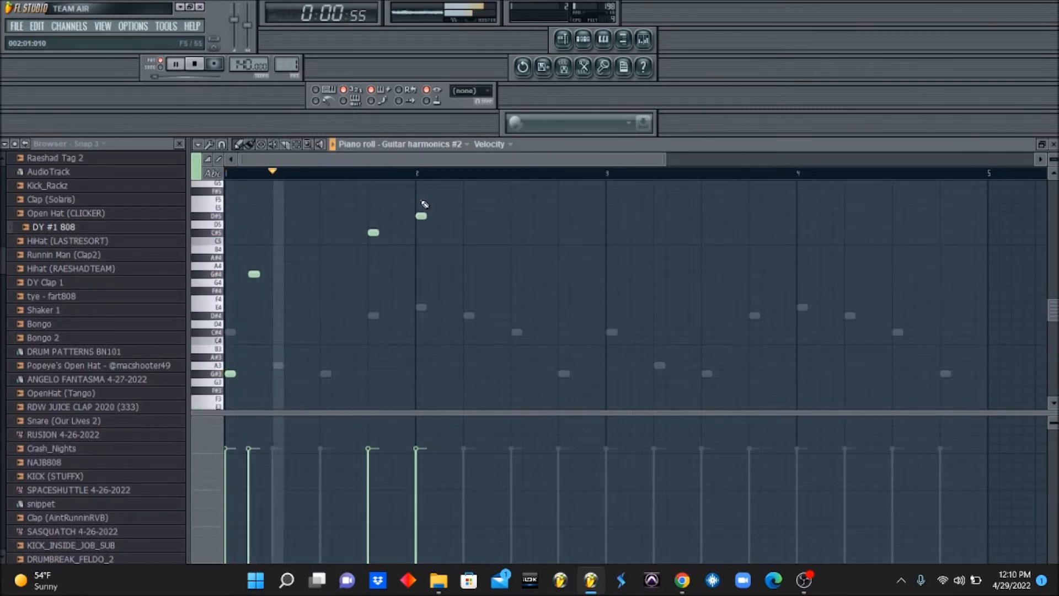
{"action": "key", "text": "space"}
- Add a one-step D#5 on step 15 of bar 1, raise the note at the start of bar 2 to E5, and play it
{"action": "left_click", "coordinate": [397, 216]}
{"action": "left_click_drag", "start_coordinate": [421, 216], "coordinate": [421, 207]}
{"action": "key", "text": "space"}
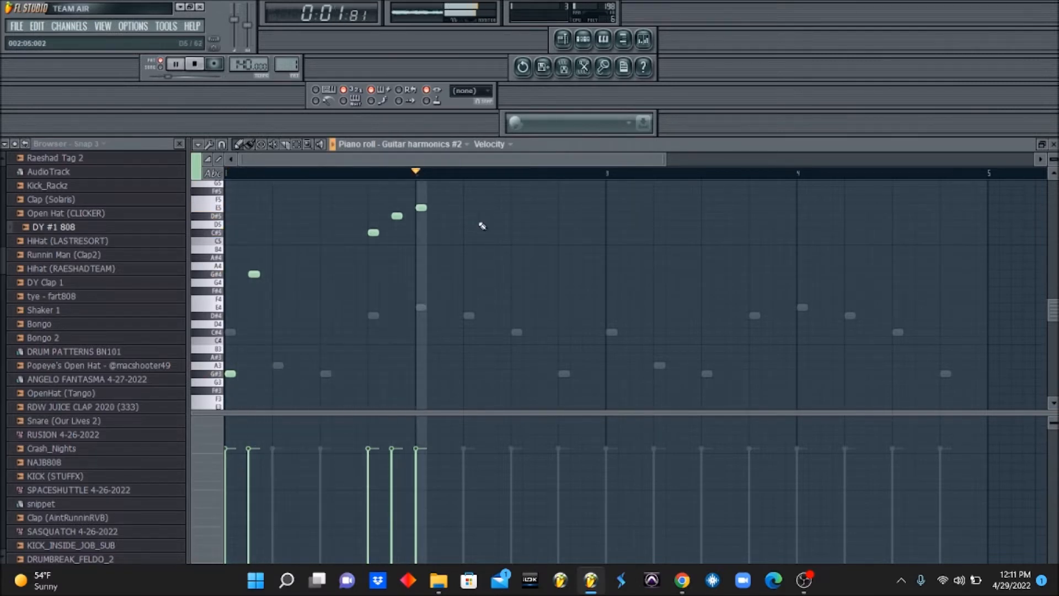
- Complete bar 2 of the counter melody with one-step notes E5 on beat 3 and D#5 on beat 4, and preview it
{"action": "left_click", "coordinate": [517, 207]}
{"action": "key", "text": "space"}
{"action": "left_click", "coordinate": [564, 207]}
{"action": "left_click_drag", "start_coordinate": [563, 208], "coordinate": [564, 216]}
{"action": "key", "text": "space"}
{"action": "key", "text": "space"}
- Shift the counter melody down one octave, up two octaves, and back down one octave
{"action": "key", "text": "ctrl+Down"}
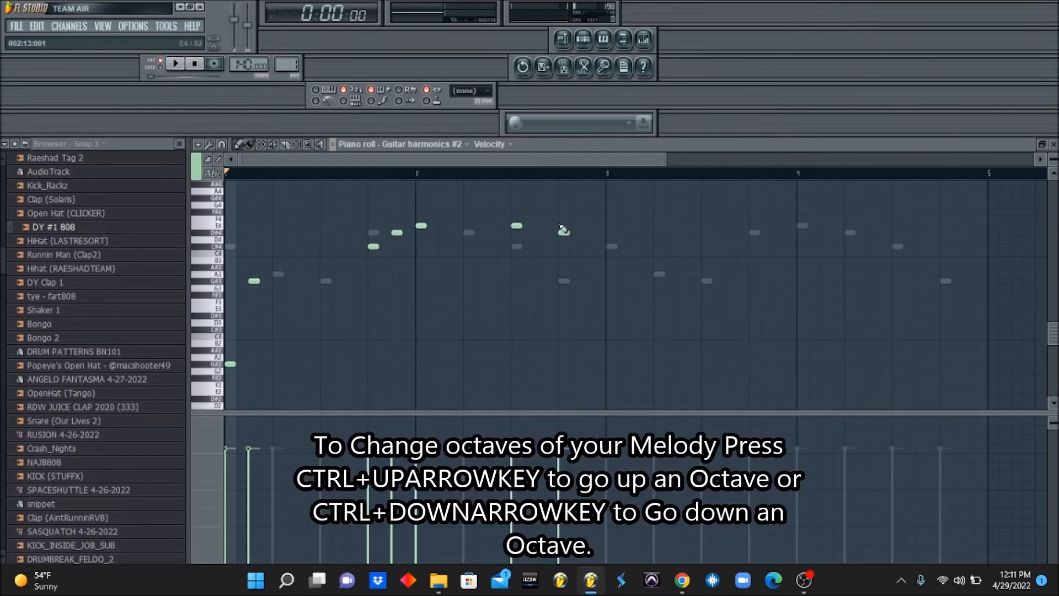
{"action": "key", "text": "ctrl+Up"}
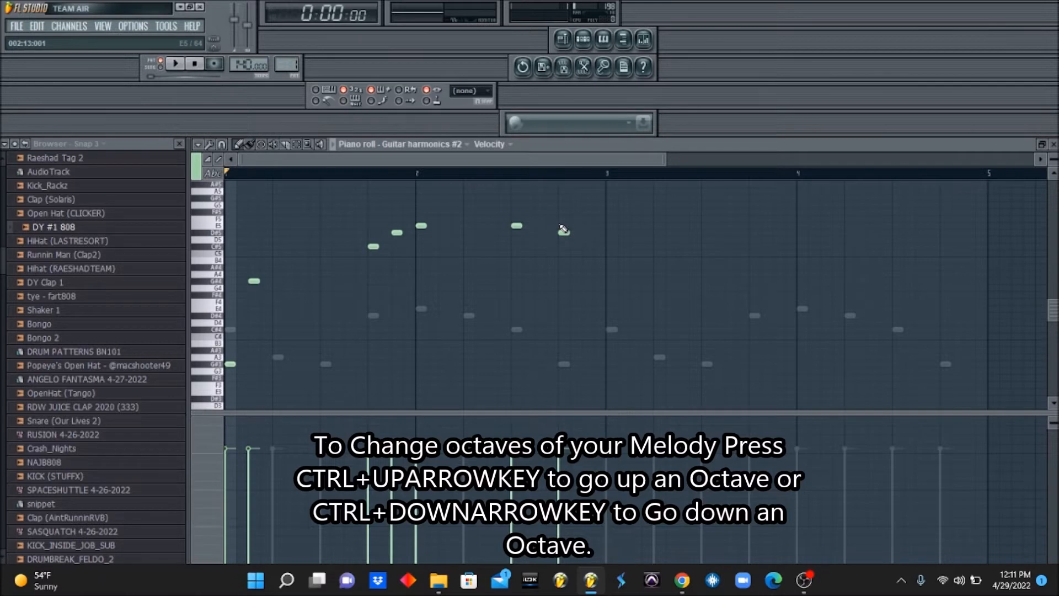
{"action": "key", "text": "ctrl+Up"}
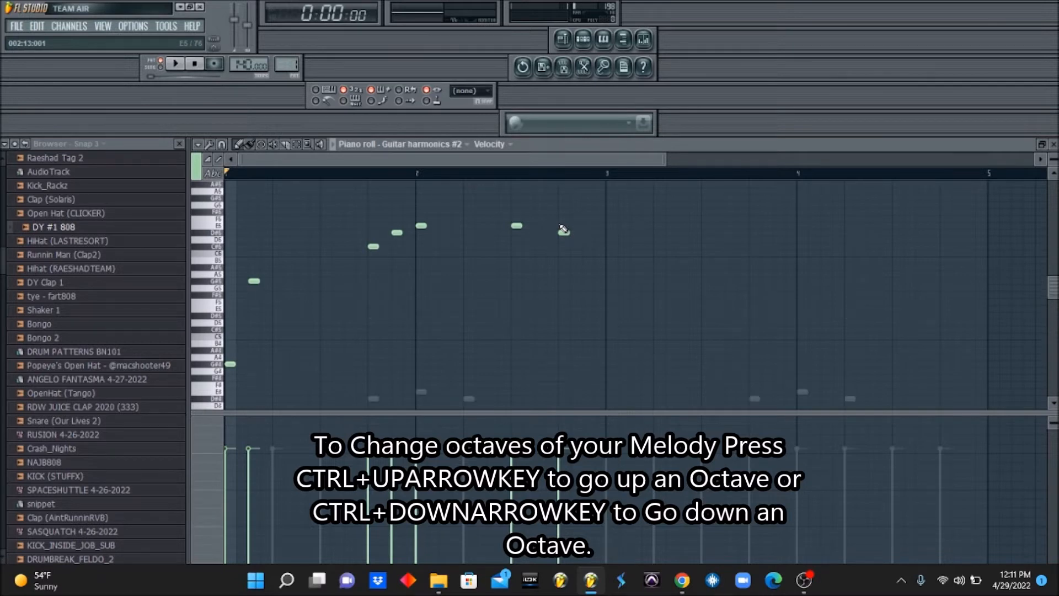
{"action": "key", "text": "ctrl+Down"}
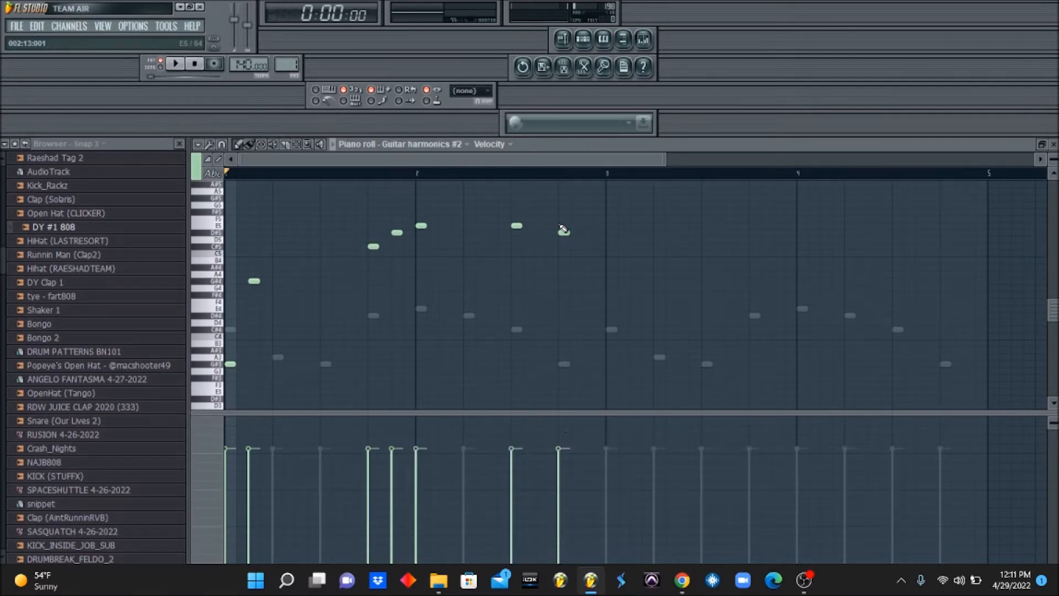
- Play the counter melody and duplicate its two bars into bars 3 and 4
{"action": "key", "text": "space"}
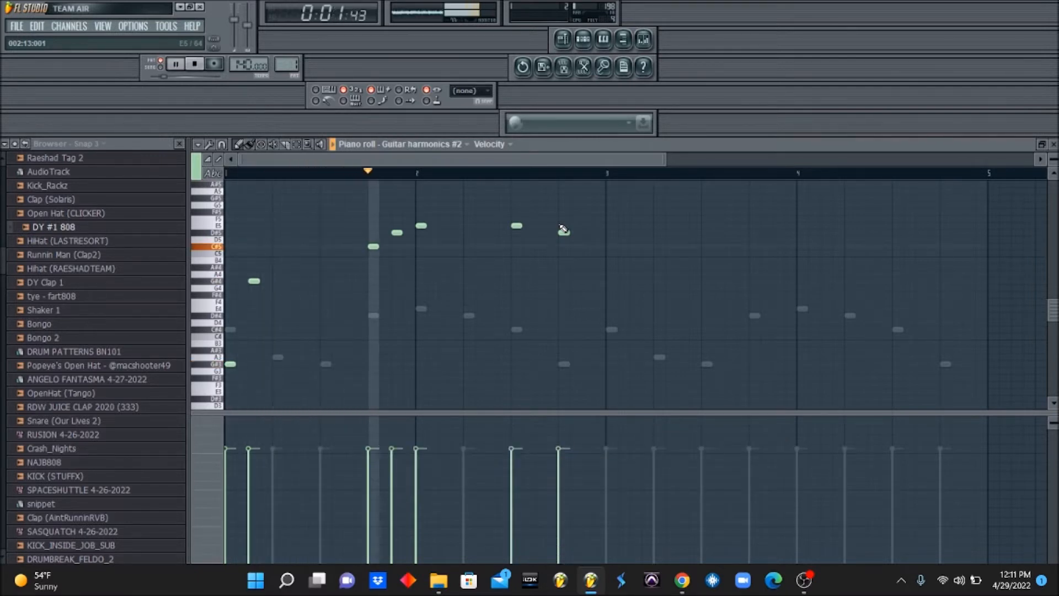
{"action": "left_click_drag", "start_coordinate": [607, 172], "coordinate": [12, 27]}
{"action": "key", "text": "ctrl+b"}
{"action": "key", "text": "ctrl+d"}
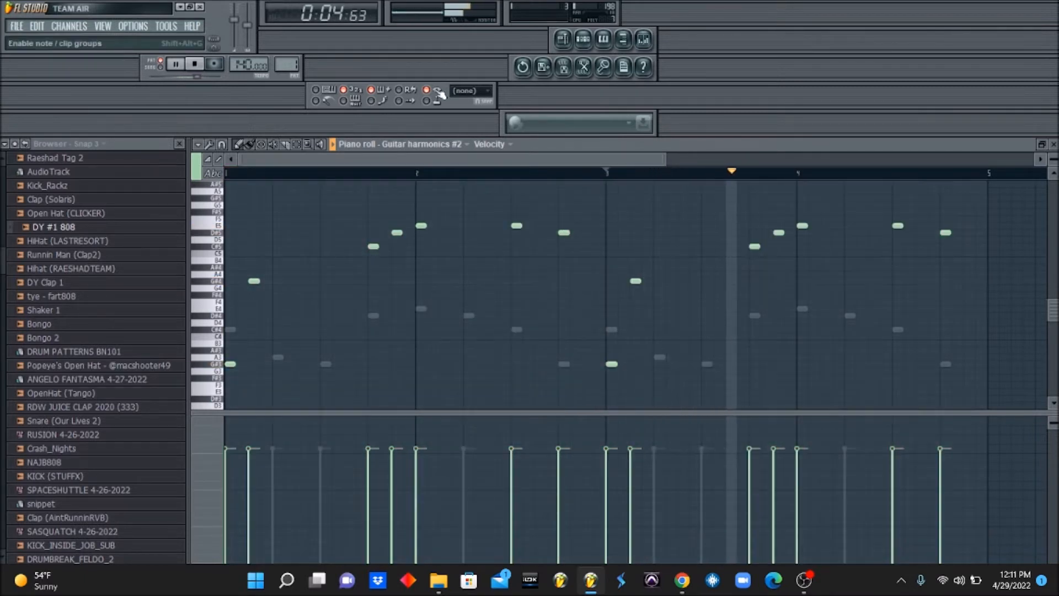
- Stop playback and load Fruity Parametric EQ 2 in the first effect slot of the main melody's mixer track, Insert 1
{"action": "left_click", "coordinate": [585, 42]}
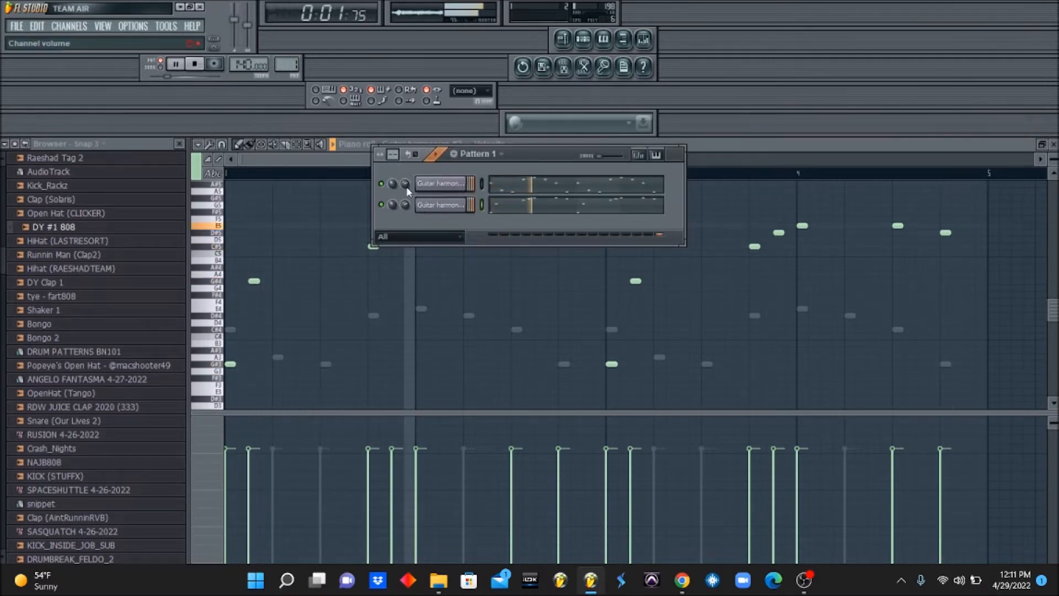
{"action": "left_click", "coordinate": [452, 184]}
{"action": "key", "text": "space"}
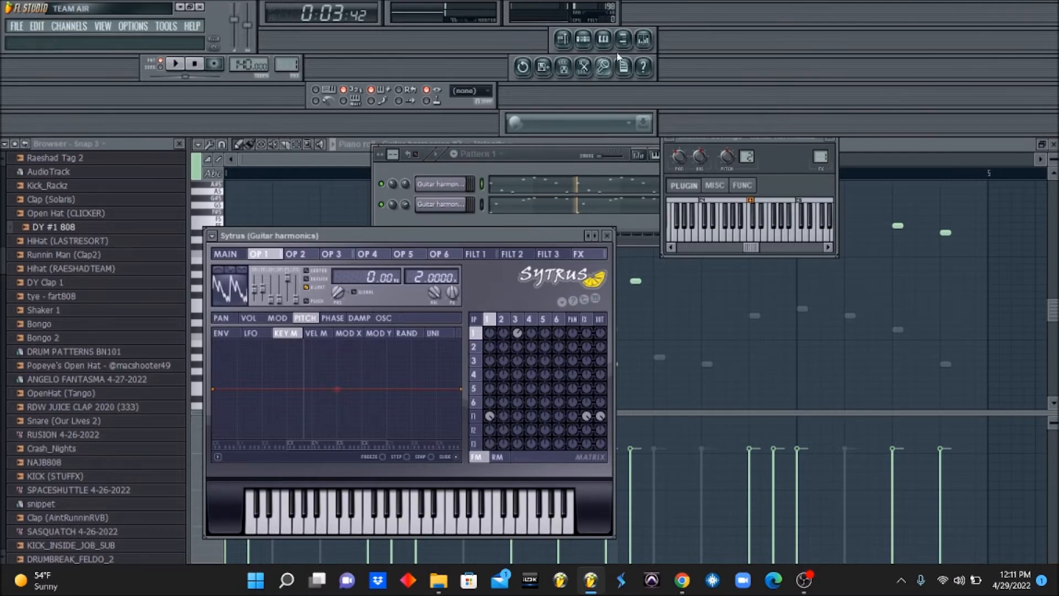
{"action": "left_click", "coordinate": [642, 43]}
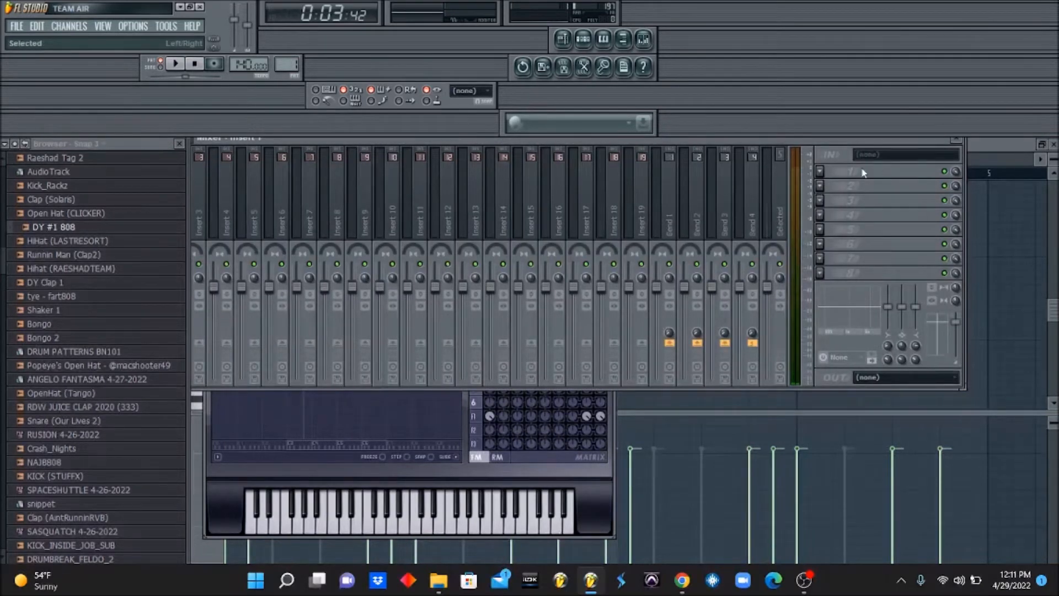
{"action": "left_click", "coordinate": [820, 172]}
{"action": "left_click", "coordinate": [883, 495]}
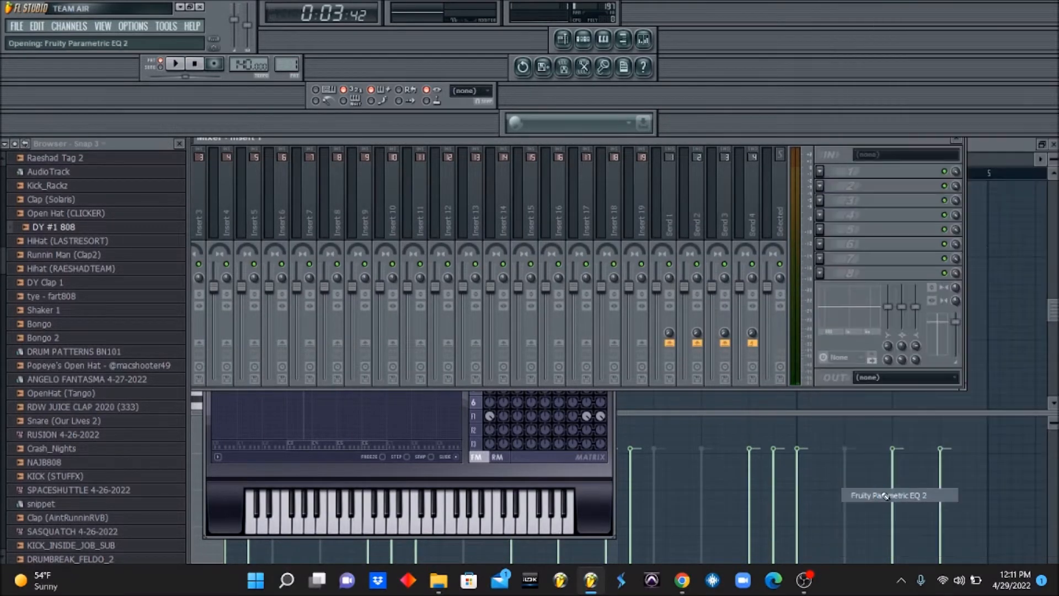
- Load Fruity Parametric EQ 2 in the first effect slot of the Guitar harmonics #2 mixer track
{"action": "left_click", "coordinate": [583, 40]}
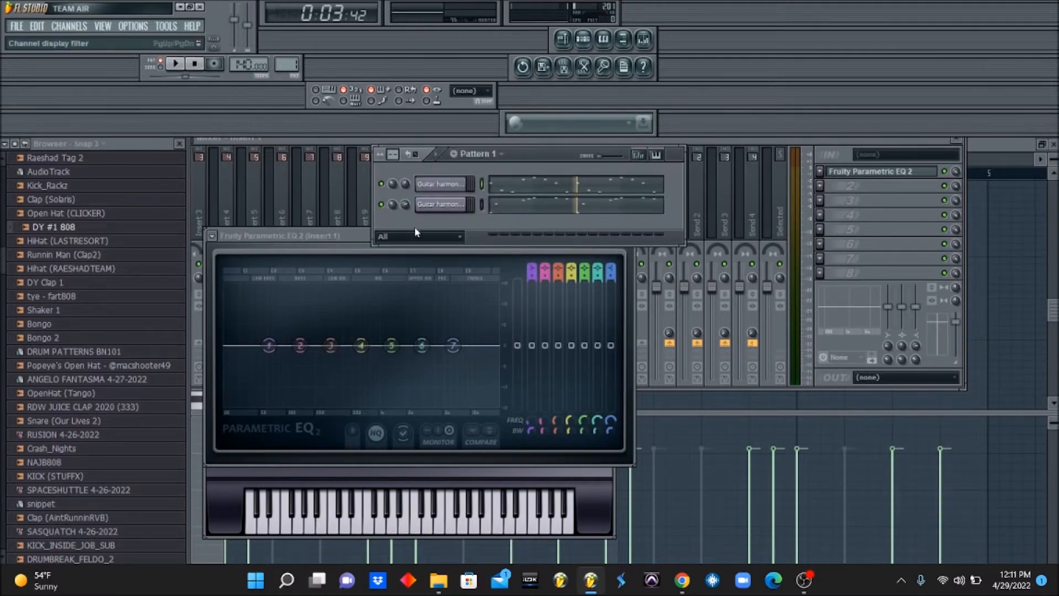
{"action": "left_click", "coordinate": [432, 205]}
{"action": "left_click", "coordinate": [839, 152]}
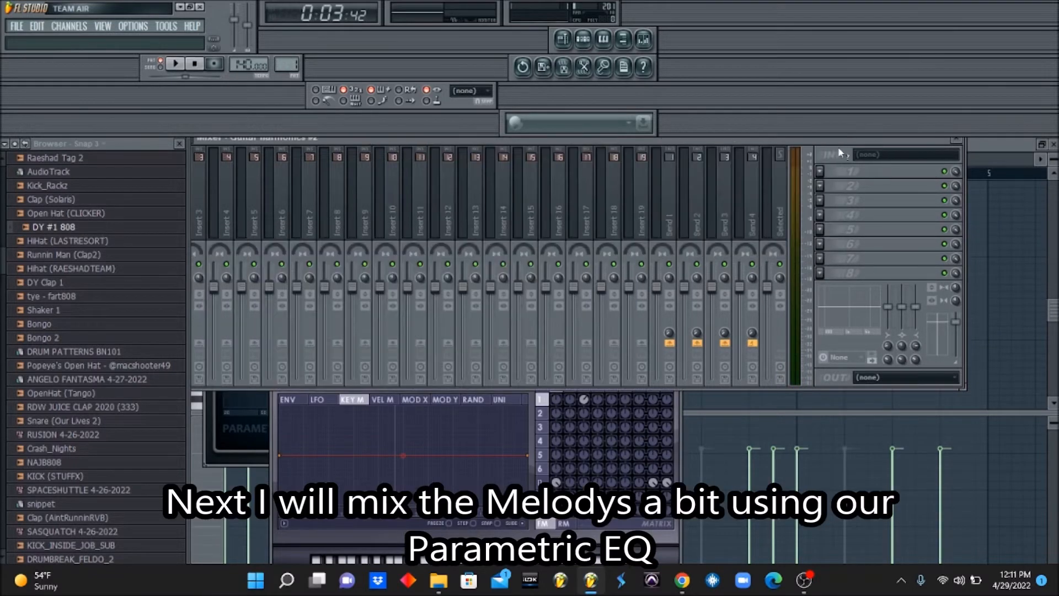
{"action": "left_click_drag", "start_coordinate": [846, 143], "coordinate": [962, 124]}
{"action": "left_click", "coordinate": [941, 178]}
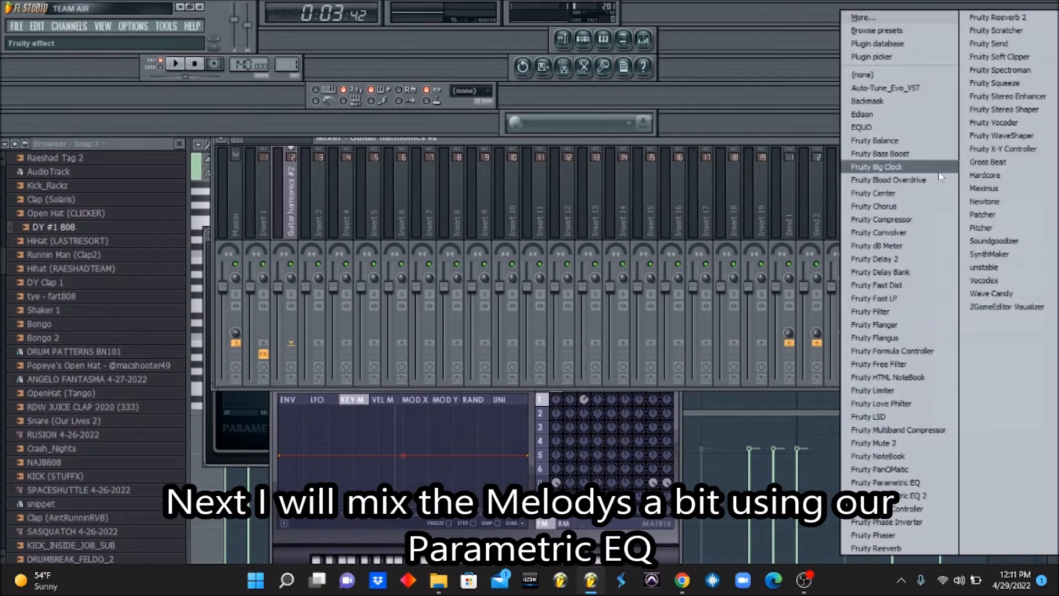
{"action": "left_click", "coordinate": [904, 495]}
- During playback, cut the counter melody's EQ band 7 to -18 dB at about 4052 Hz and band 1 to -18 dB at about 189 Hz
{"action": "key", "text": "space"}
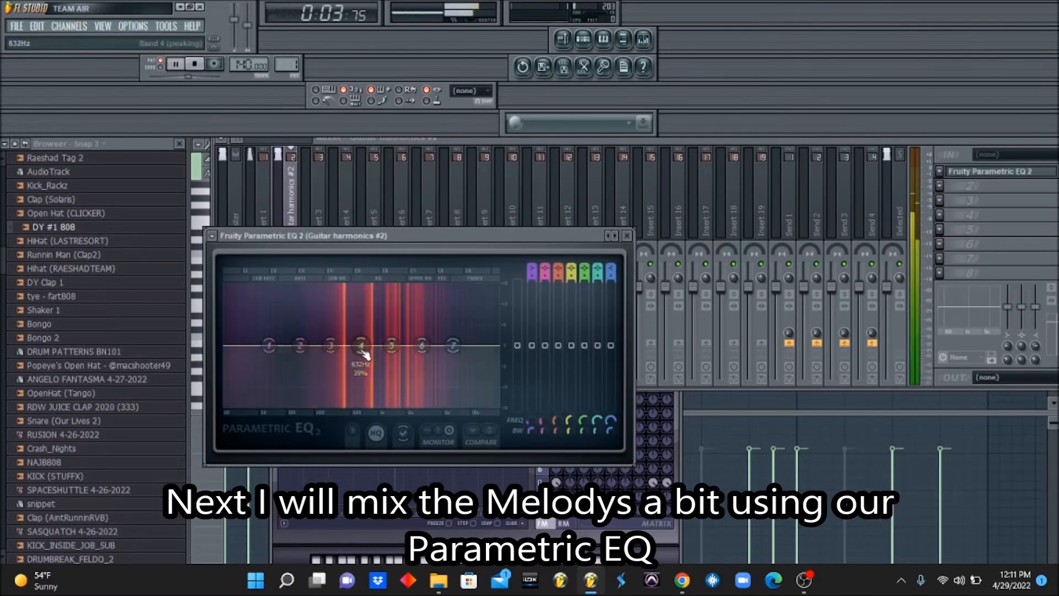
{"action": "left_click_drag", "start_coordinate": [454, 346], "coordinate": [436, 404]}
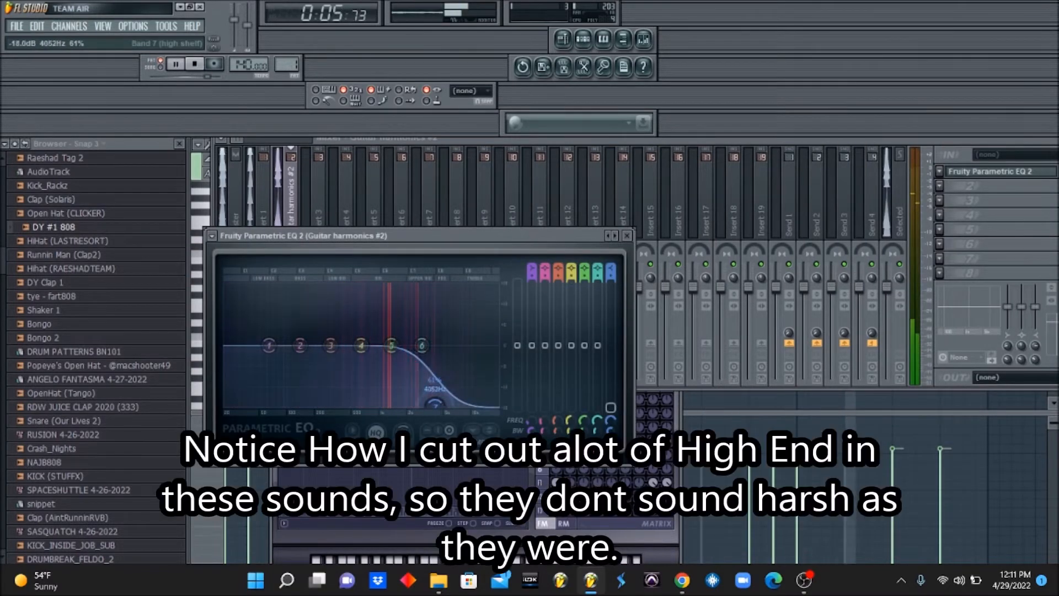
{"action": "left_click_drag", "start_coordinate": [269, 346], "coordinate": [313, 405]}
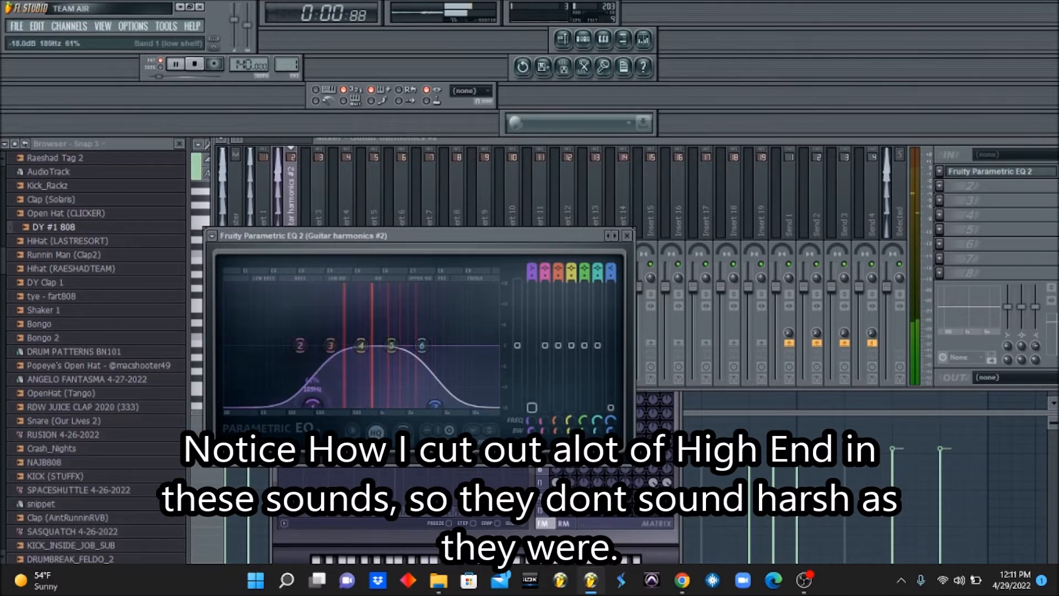
- On Insert 1's EQ, cut band 7 to about -15 dB near 3.3 kHz and band 1 to -18 dB at about 244 Hz
{"action": "left_click", "coordinate": [264, 209]}
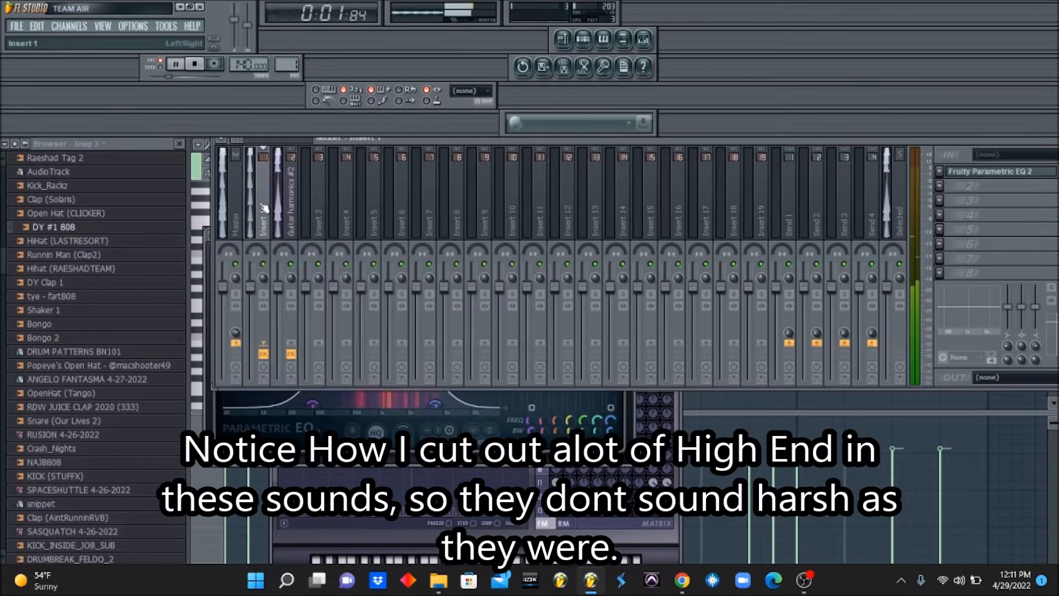
{"action": "left_click", "coordinate": [968, 177]}
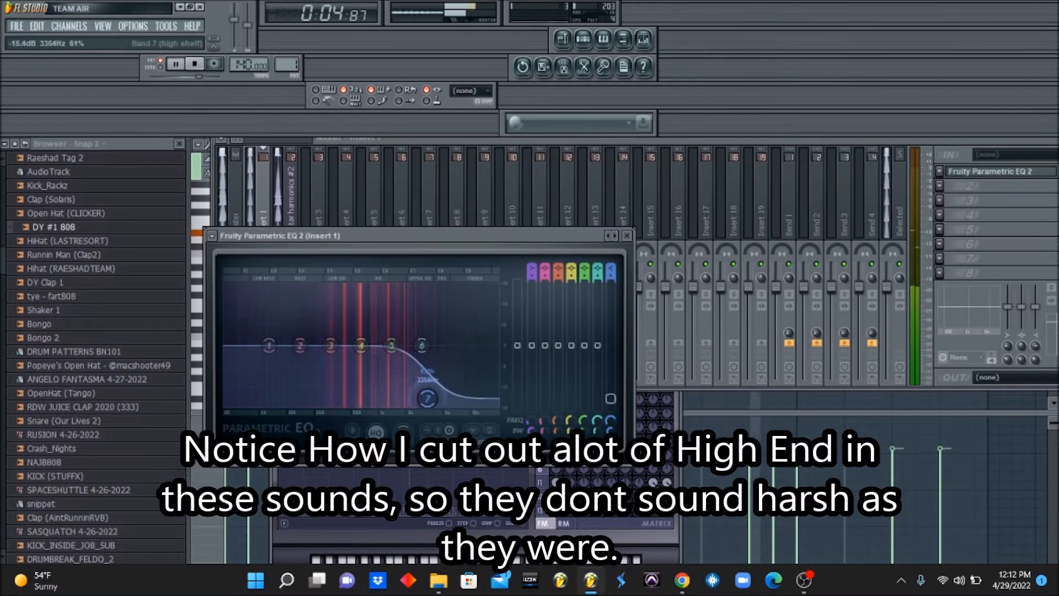
{"action": "left_click_drag", "start_coordinate": [269, 346], "coordinate": [323, 405]}
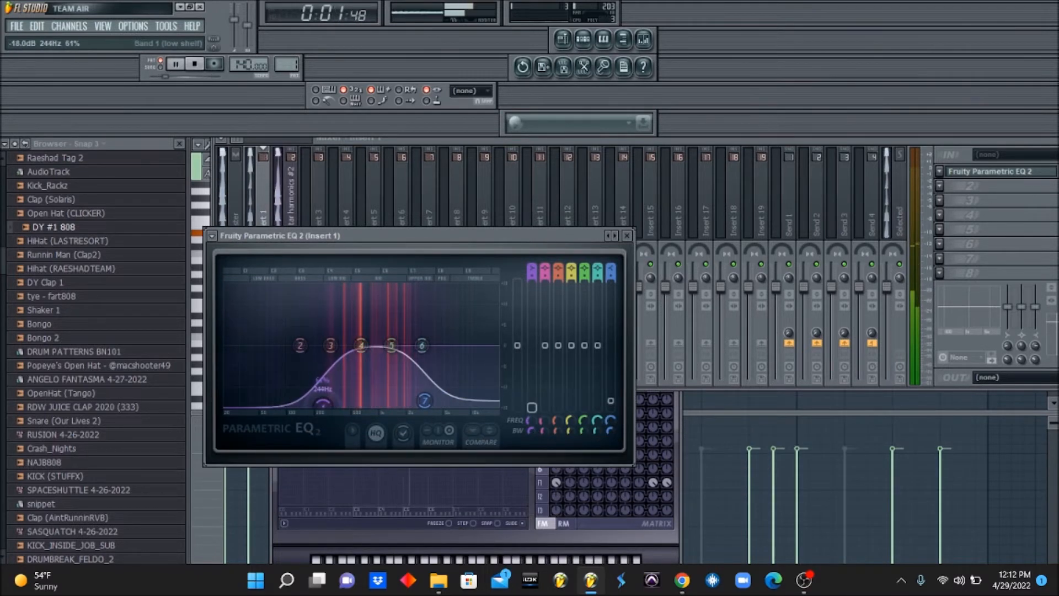
- Lower the mixer volumes of Guitar harmonics #2 and, slightly less, Insert 1 to level both melodies
{"action": "left_click", "coordinate": [290, 206]}
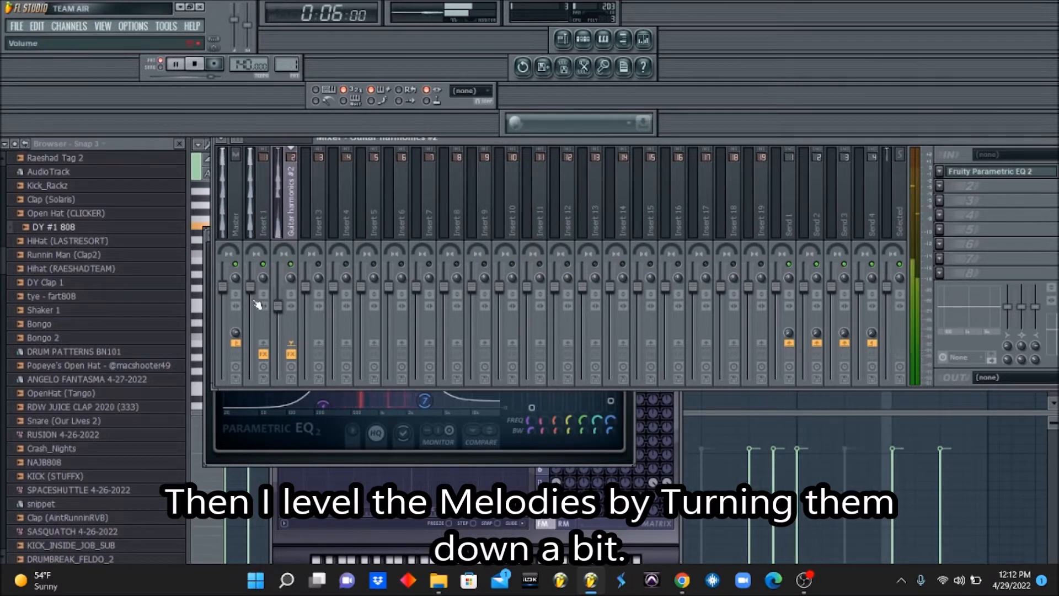
{"action": "left_click_drag", "start_coordinate": [251, 287], "coordinate": [252, 294]}
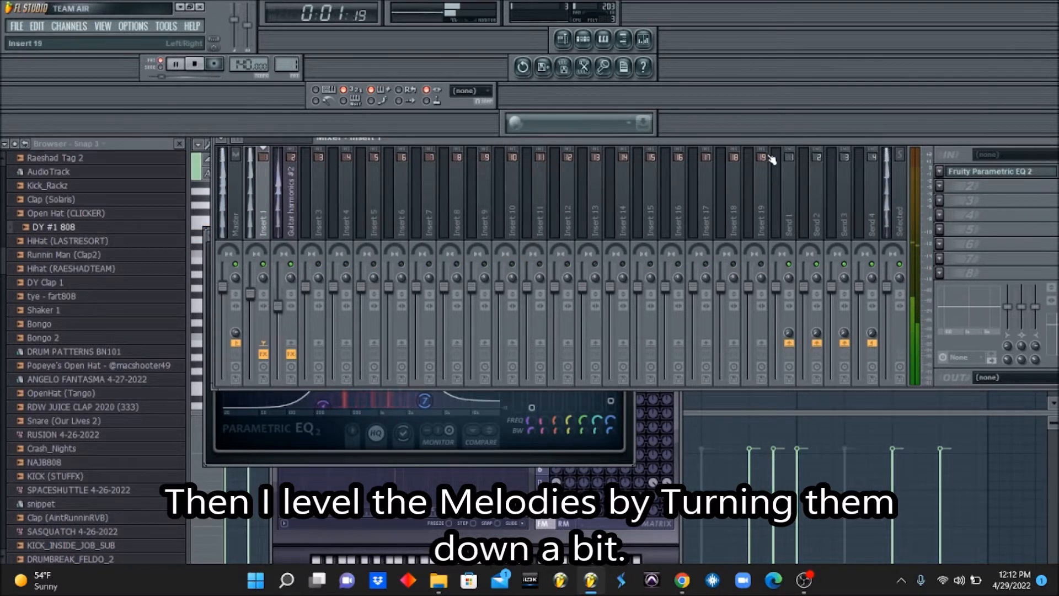
- Load Fruity Reeverb in Insert 1's second effect slot with reverb at 14%, and lower both melody tracks' volumes further
{"action": "left_click", "coordinate": [939, 187]}
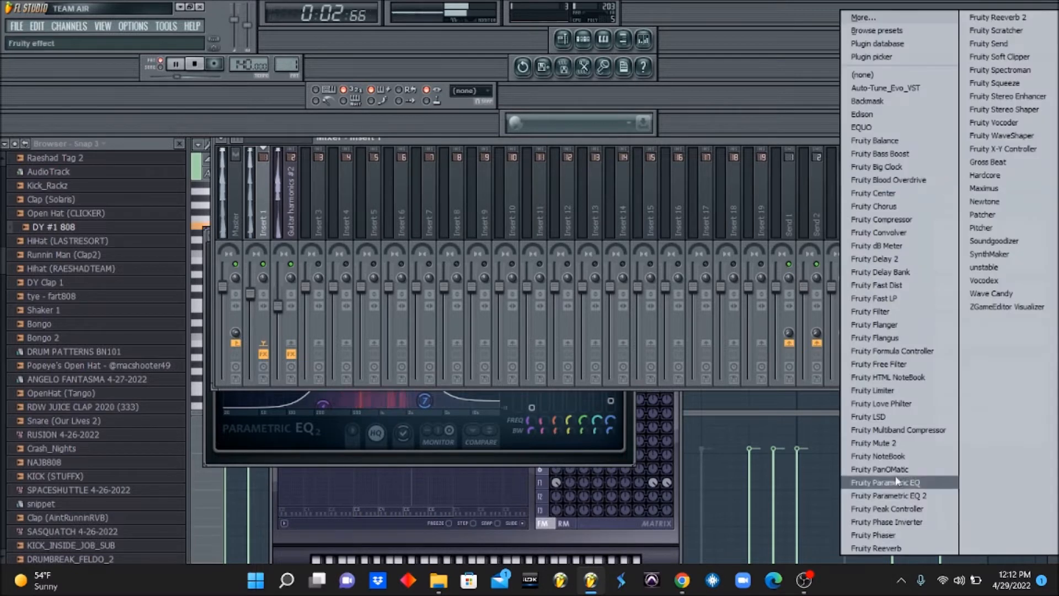
{"action": "left_click", "coordinate": [883, 552]}
{"action": "left_click_drag", "start_coordinate": [369, 420], "coordinate": [369, 428]}
{"action": "left_click", "coordinate": [258, 251]}
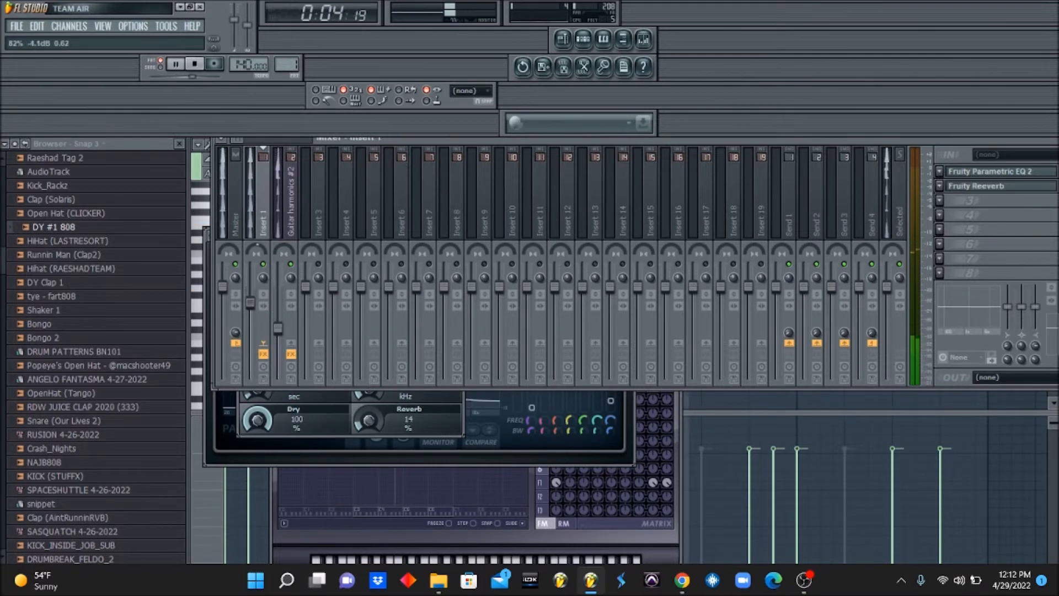
- Add the tye - fart808 sample as a channel in Pattern 1 and place hits on steps 1, 13 and 21
{"action": "left_click", "coordinate": [592, 51]}
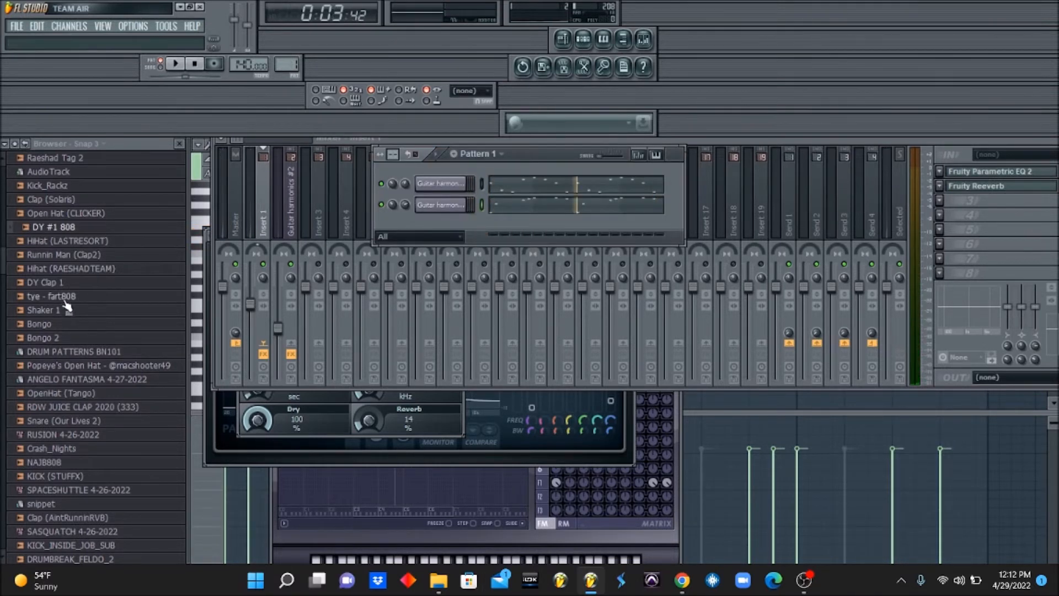
{"action": "left_click_drag", "start_coordinate": [431, 227], "coordinate": [431, 229]}
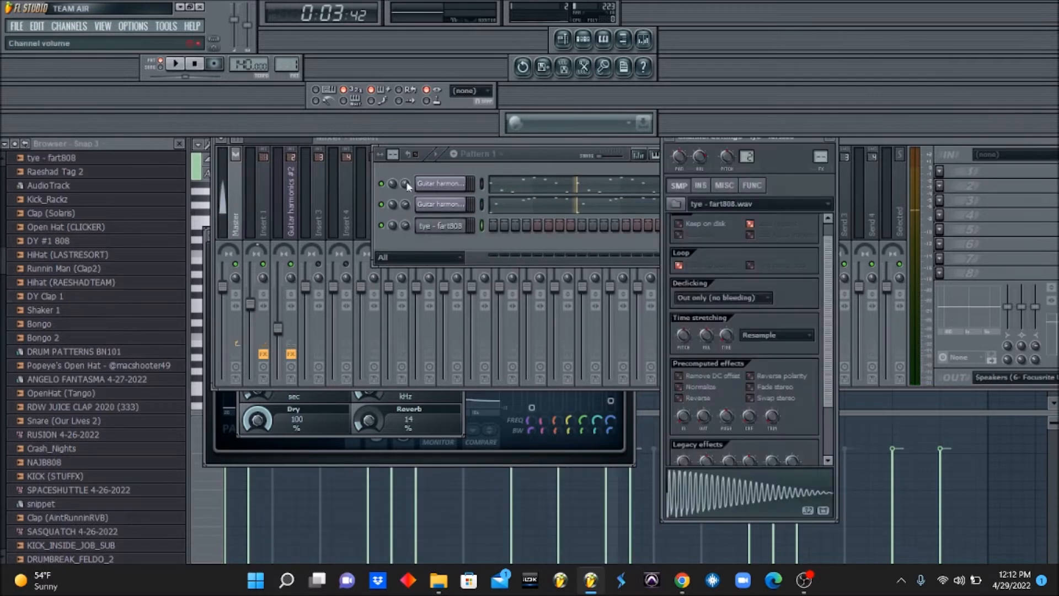
{"action": "left_click_drag", "start_coordinate": [393, 155], "coordinate": [393, 149]}
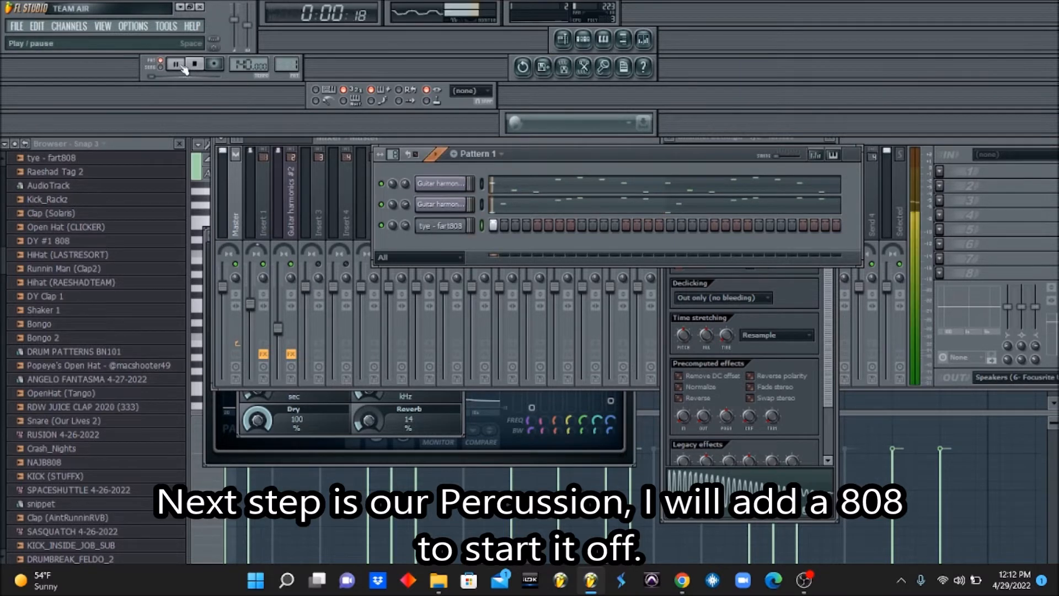
{"action": "key", "text": "space"}
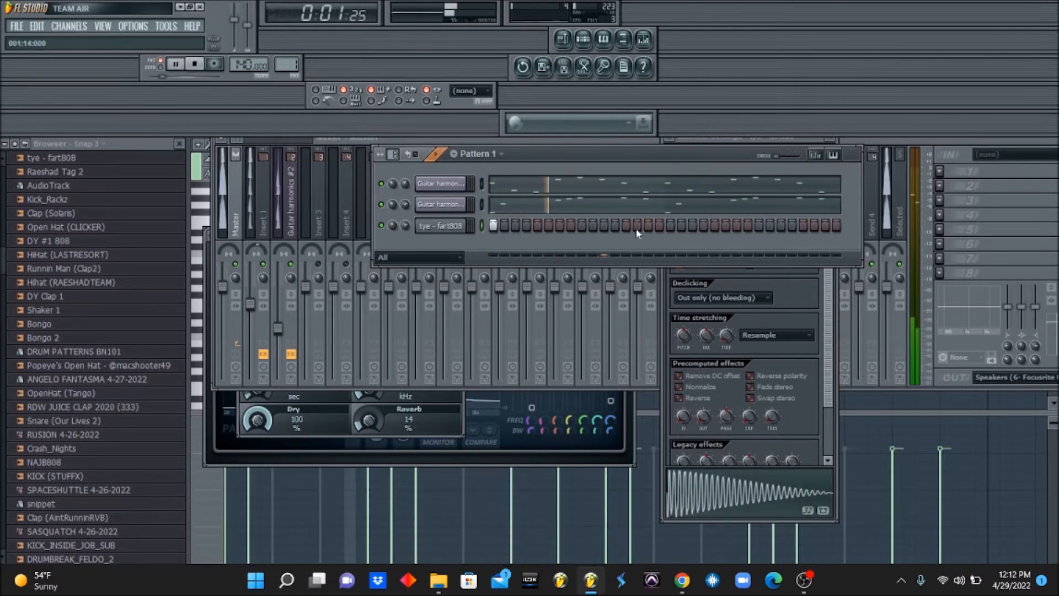
{"action": "left_click", "coordinate": [717, 225]}
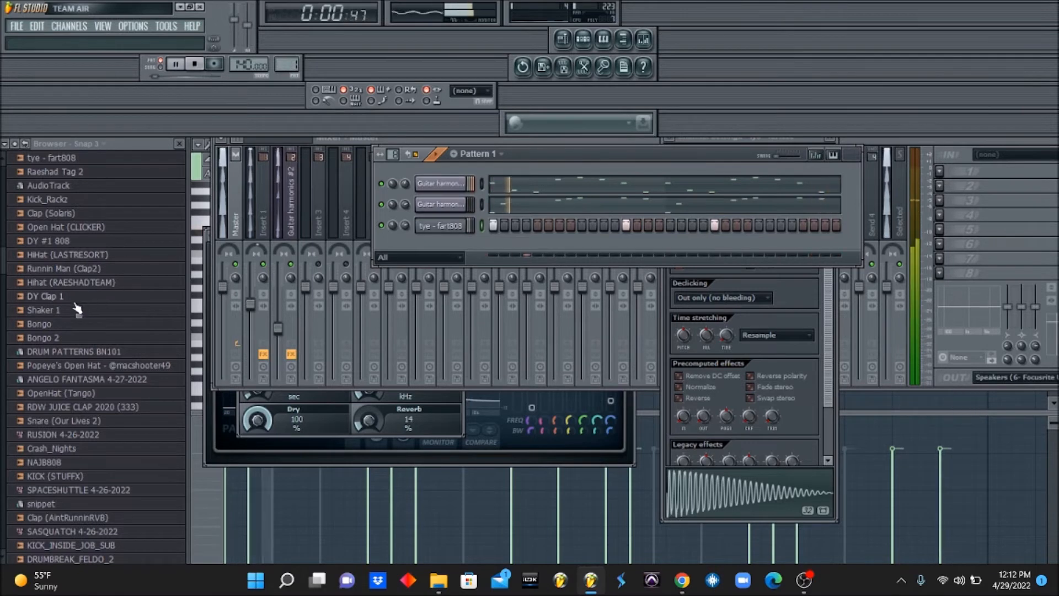
- Add the Hihat (RAESHADTEAM) sample as a channel filled every 2 steps, with its time stretching set to Auto
{"action": "left_click_drag", "start_coordinate": [94, 290], "coordinate": [433, 249]}
{"action": "right_click", "coordinate": [434, 250]}
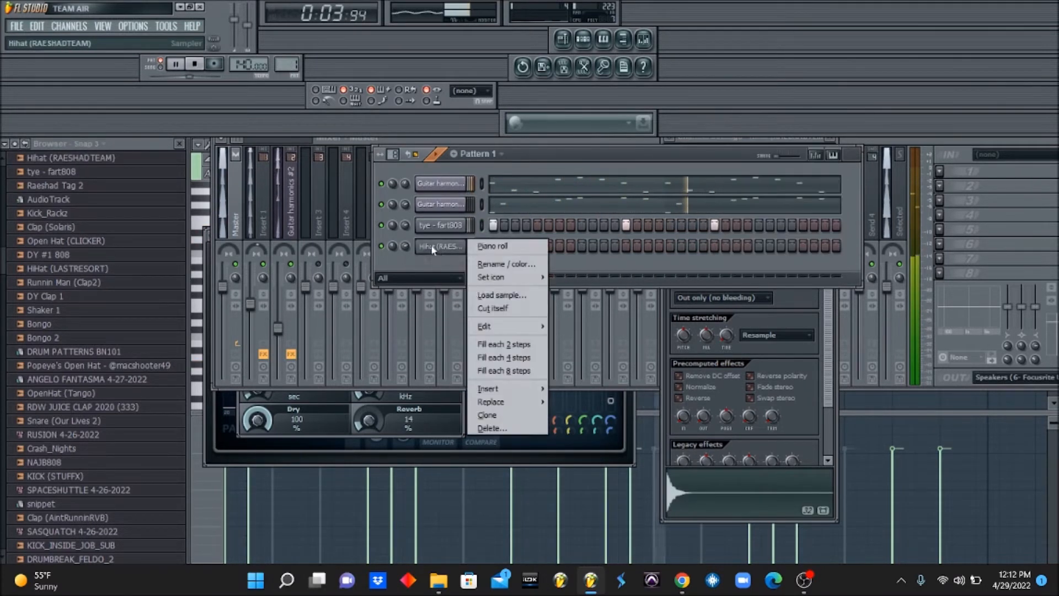
{"action": "left_click", "coordinate": [490, 345]}
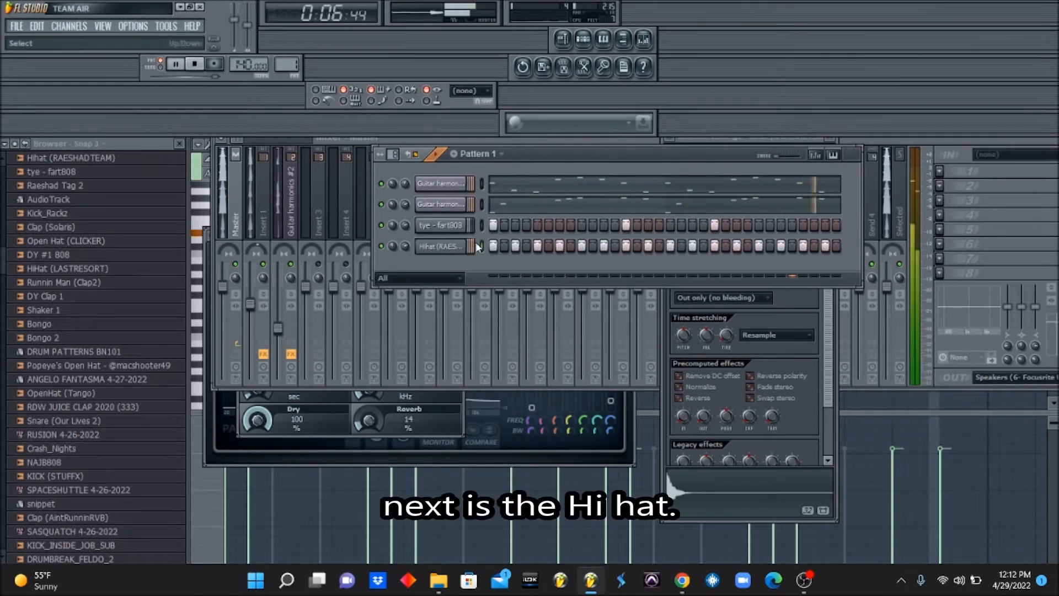
{"action": "left_click", "coordinate": [742, 361]}
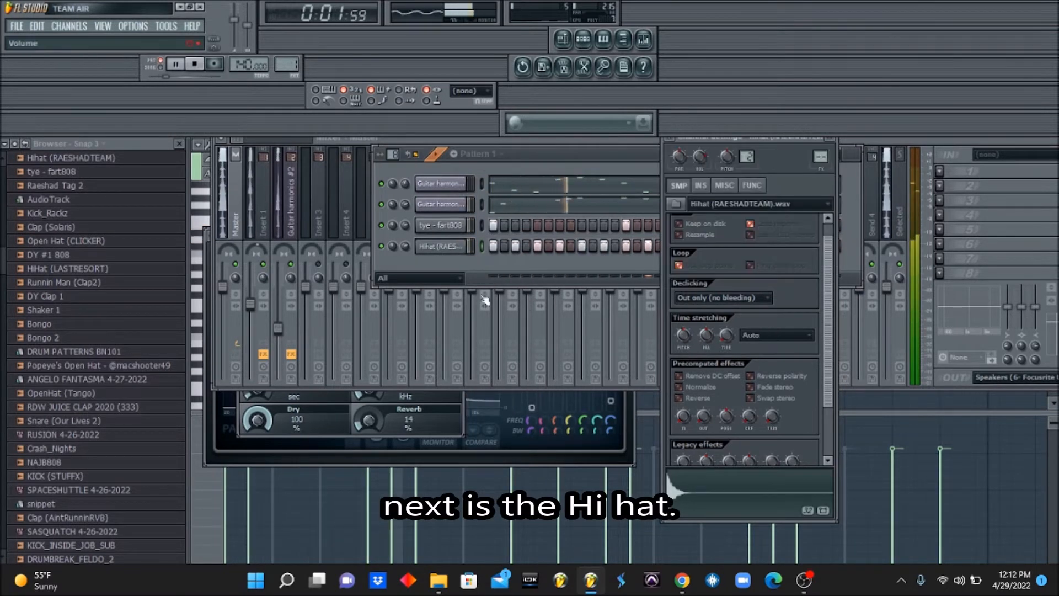
- Add DY Clap 1 as a channel with hits on steps 9 and 25, and add Kick_Rackz as an empty channel below it
{"action": "left_click", "coordinate": [86, 299]}
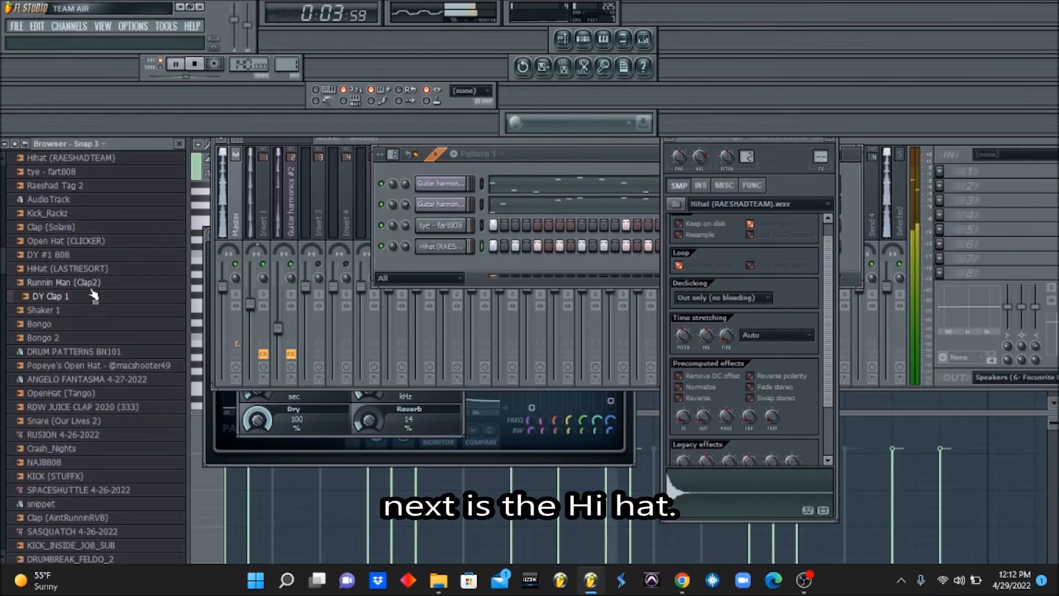
{"action": "left_click_drag", "start_coordinate": [82, 298], "coordinate": [534, 290]}
{"action": "left_click", "coordinate": [582, 267]}
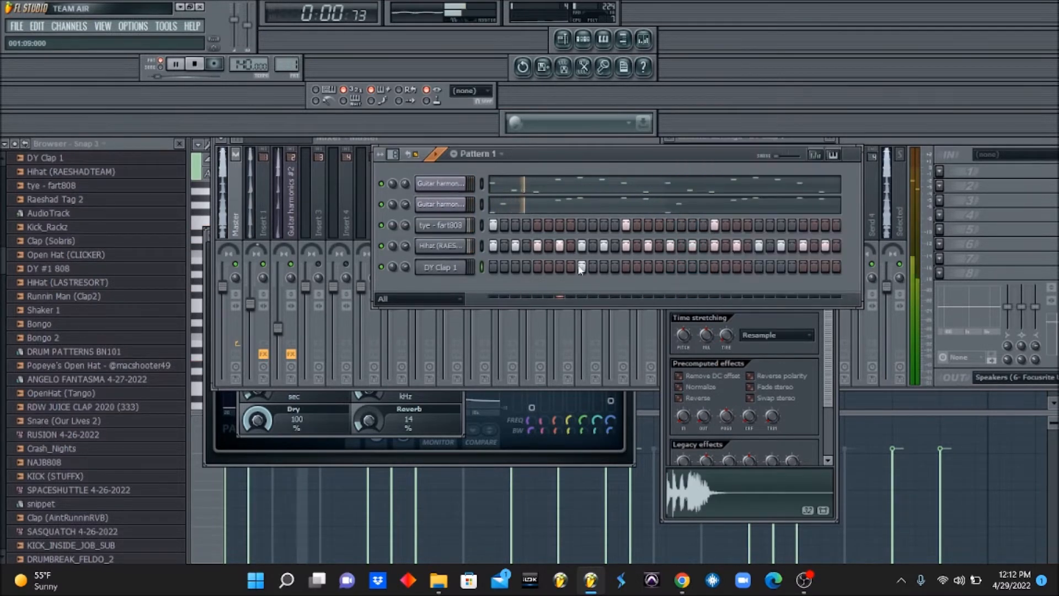
{"action": "left_click", "coordinate": [759, 267]}
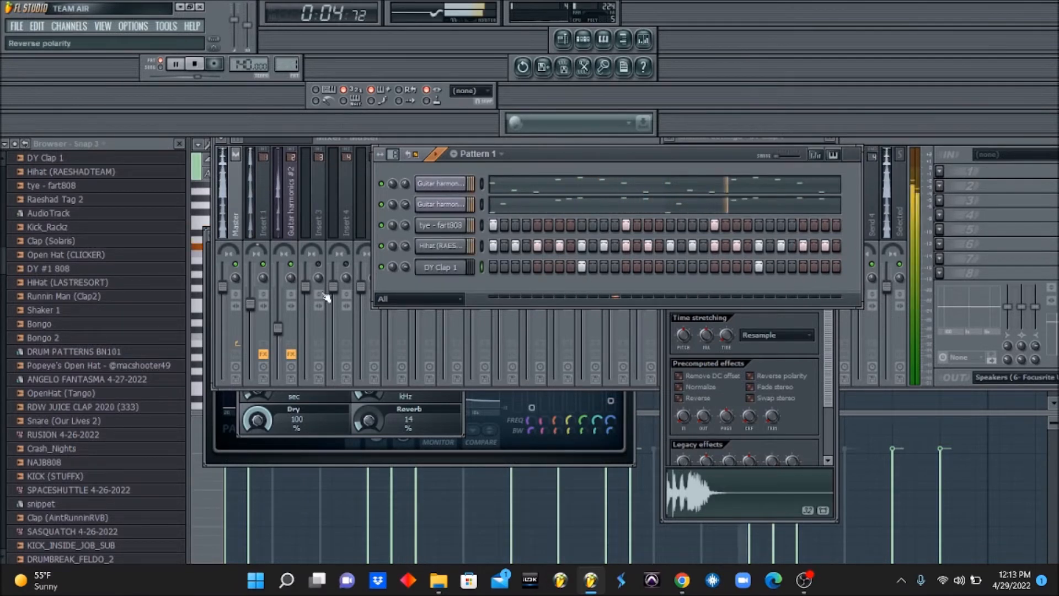
{"action": "left_click_drag", "start_coordinate": [61, 226], "coordinate": [406, 284]}
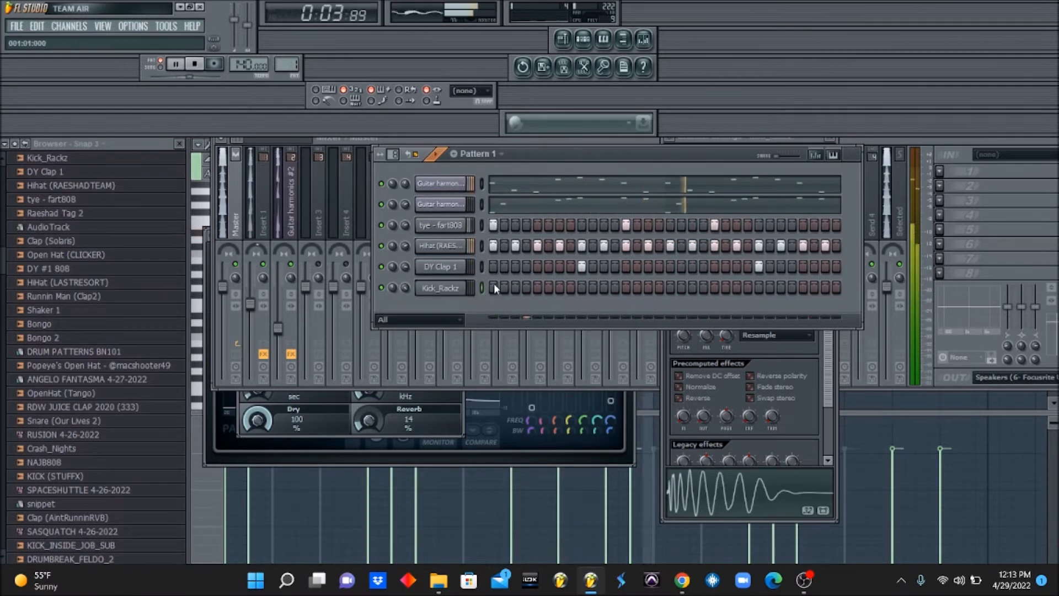
{"action": "key", "text": "space"}
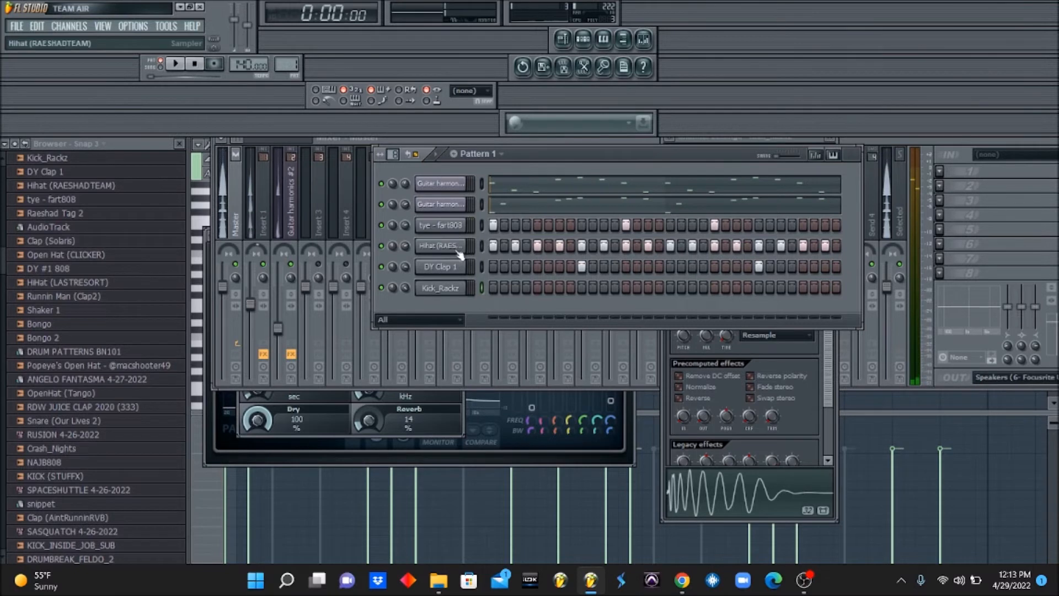
- Send the tye - fart808 steps to the piano roll and duplicate the two bars of notes into bars 3 and 4
{"action": "right_click", "coordinate": [452, 227]}
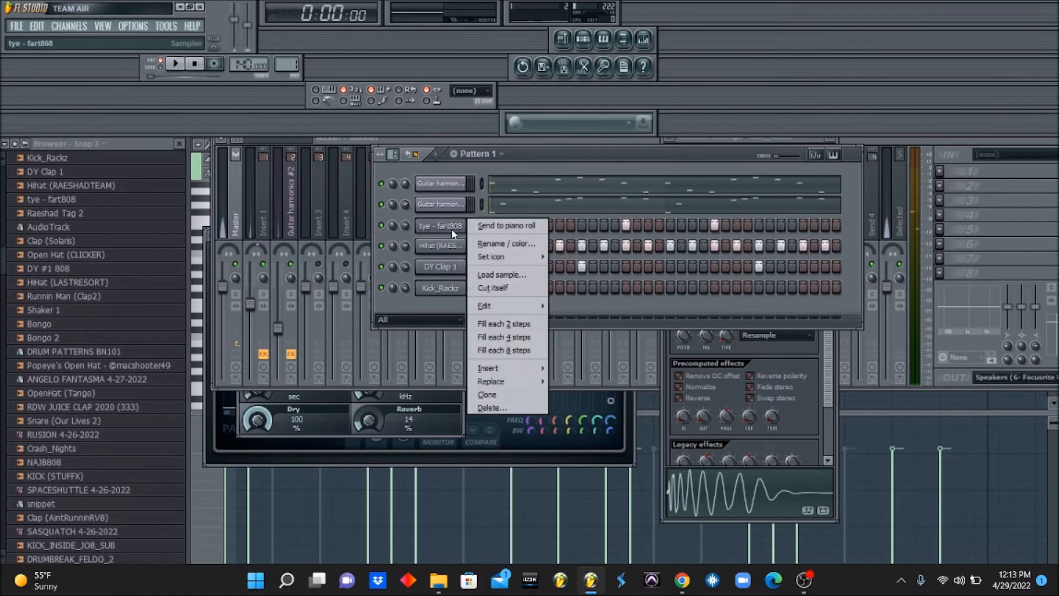
{"action": "left_click", "coordinate": [488, 230]}
{"action": "right_click", "coordinate": [316, 201]}
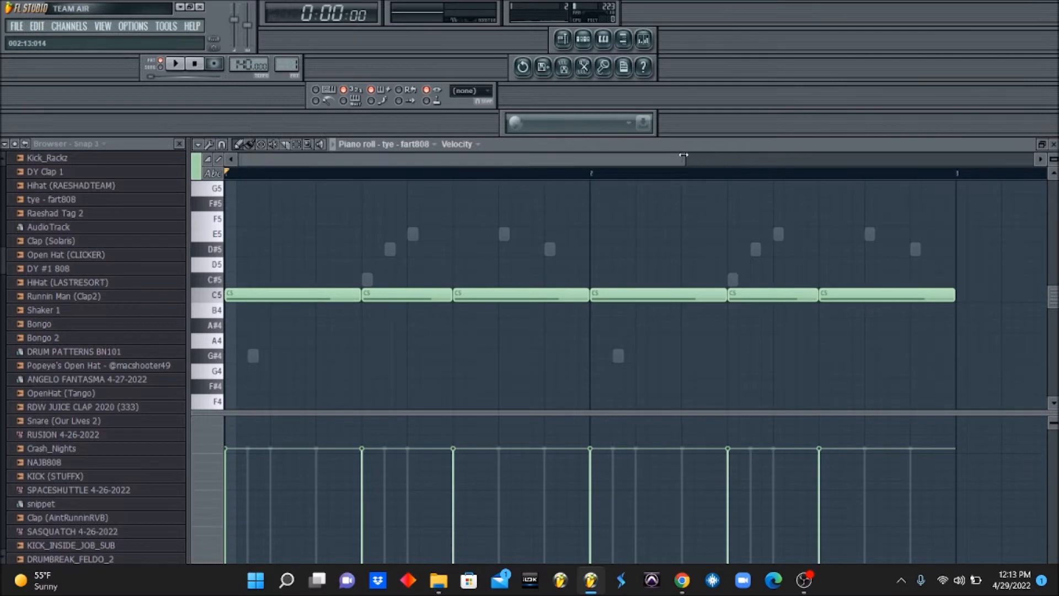
{"action": "left_click_drag", "start_coordinate": [683, 156], "coordinate": [1009, 159]}
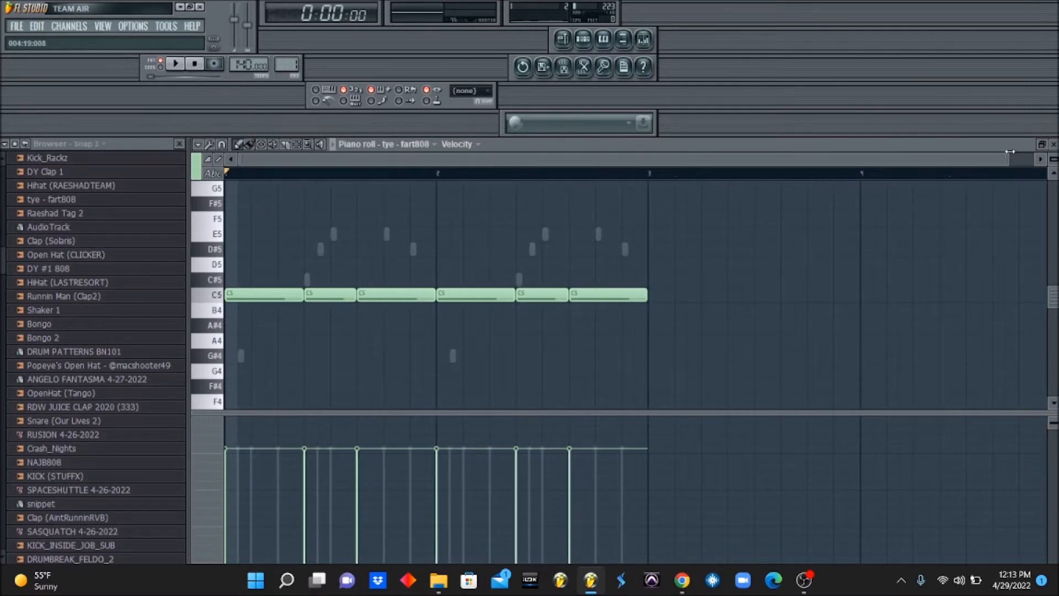
{"action": "left_click_drag", "start_coordinate": [1007, 156], "coordinate": [1030, 158]}
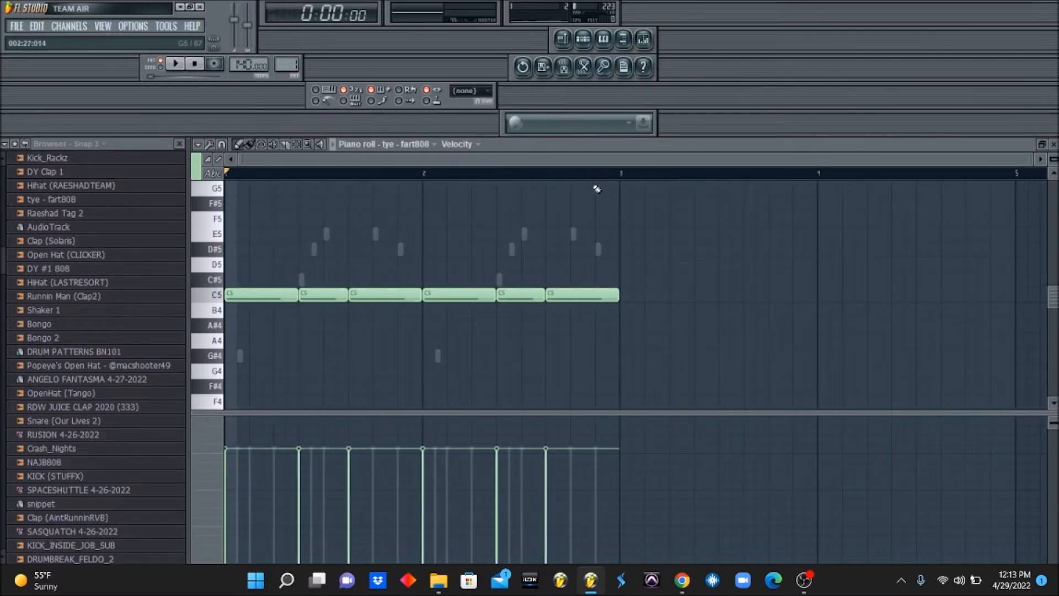
{"action": "left_click_drag", "start_coordinate": [621, 176], "coordinate": [227, 175]}
{"action": "key", "text": "ctrl+b"}
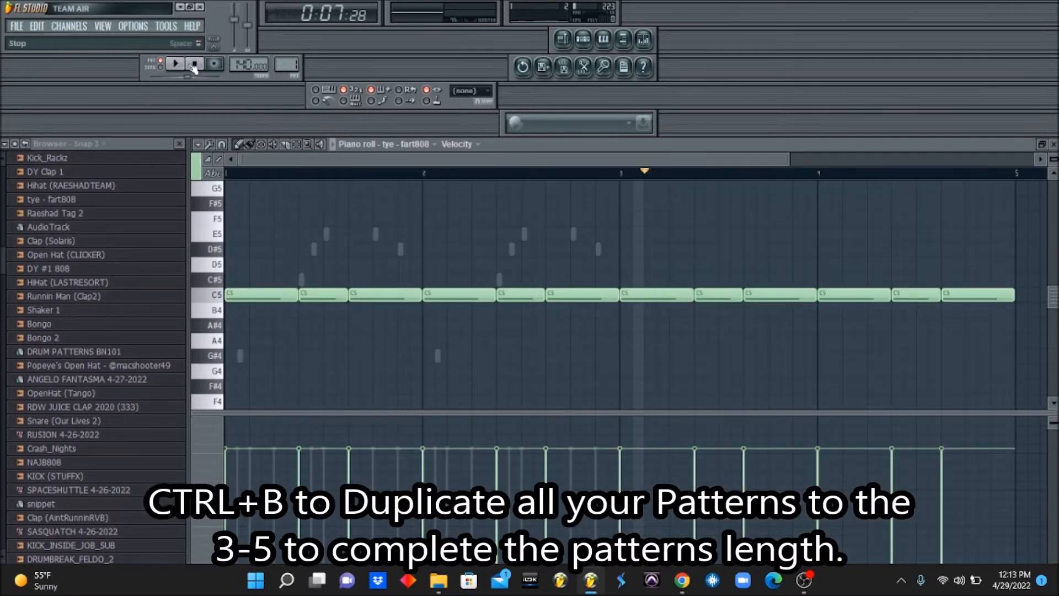
{"action": "key", "text": "space"}
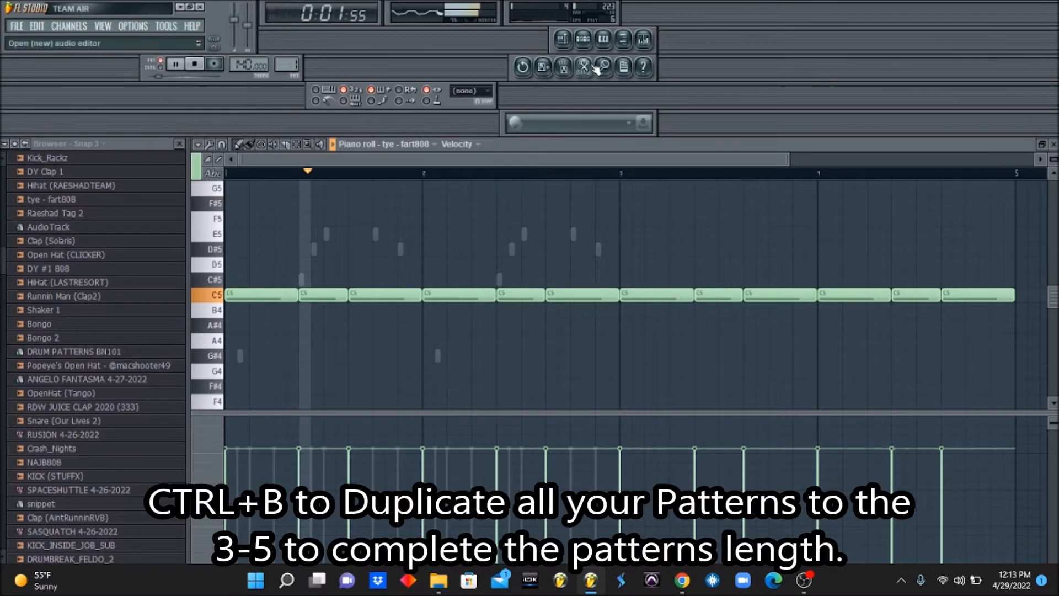
- Duplicate the two-bar Guitar harmonics melody into bars 3 and 4 in its piano roll
{"action": "key", "text": "F6"}
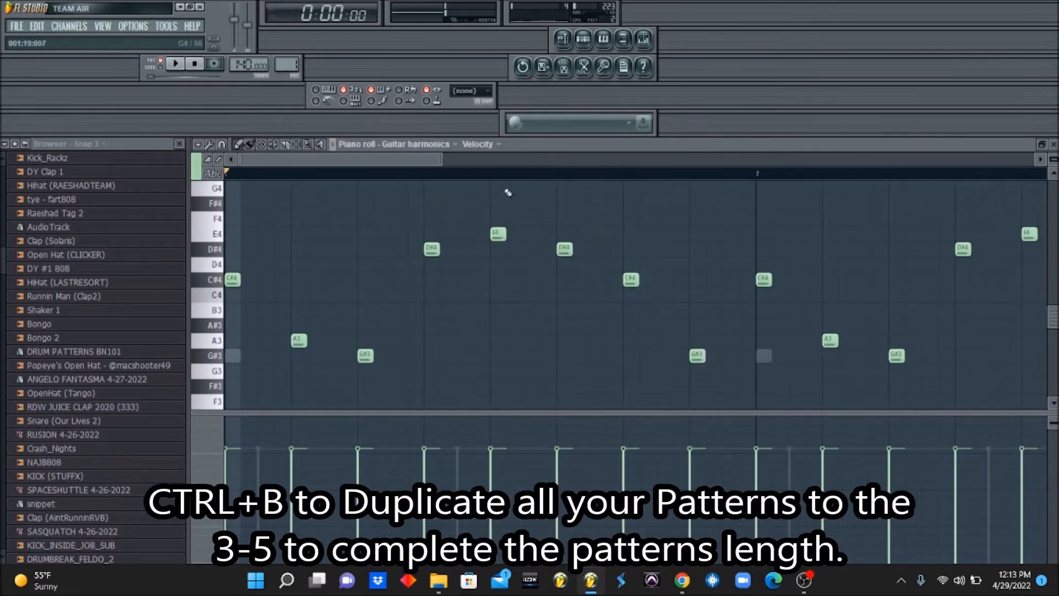
{"action": "scroll", "coordinate": [316, 215], "scroll_direction": "down", "scroll_amount": 4}
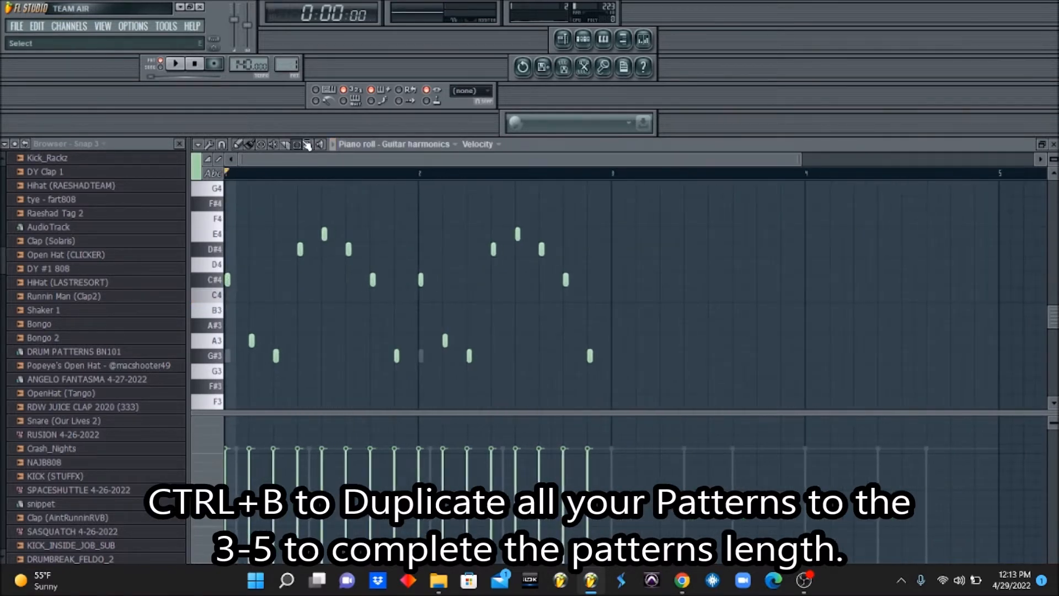
{"action": "key", "text": "ctrl+a"}
{"action": "key", "text": "ctrl+b"}
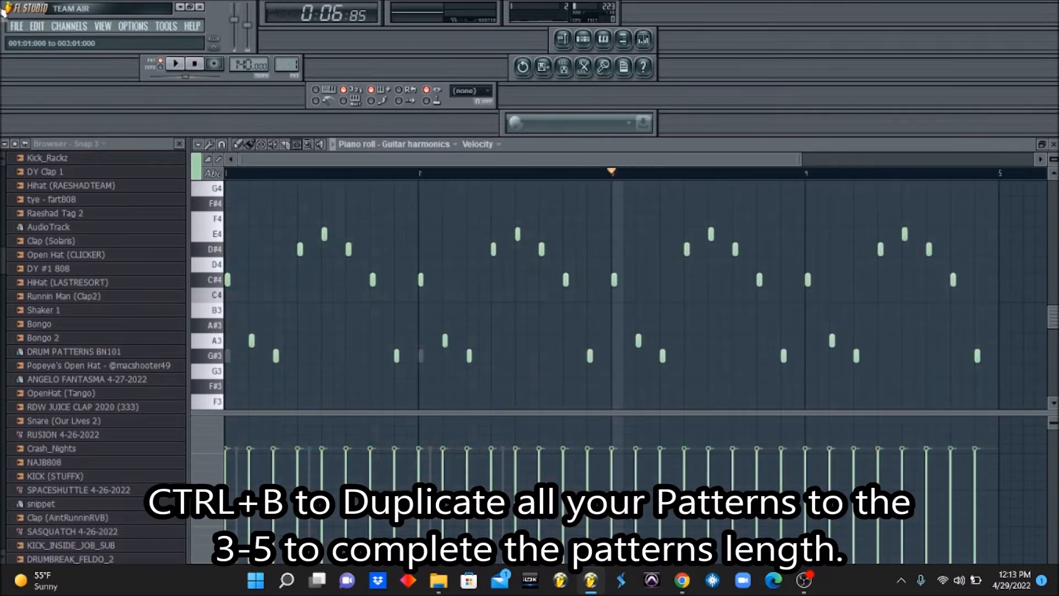
- Duplicate the two-bar Guitar harmonics #2 counter melody into bars 3 and 4, and play back the full pattern
{"action": "left_click", "coordinate": [586, 47]}
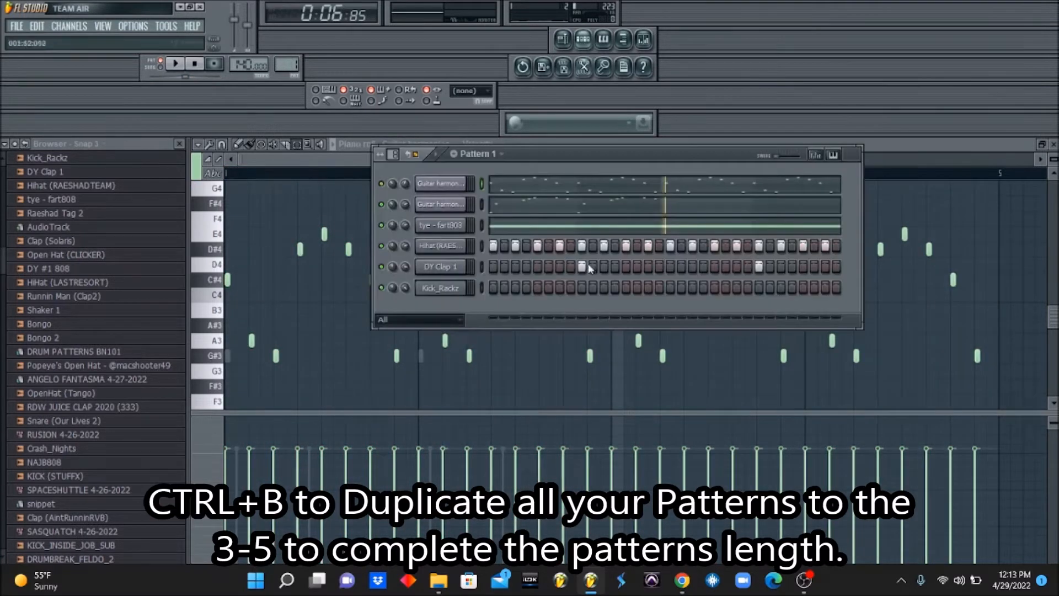
{"action": "left_click", "coordinate": [584, 213]}
{"action": "double_click", "coordinate": [310, 147]}
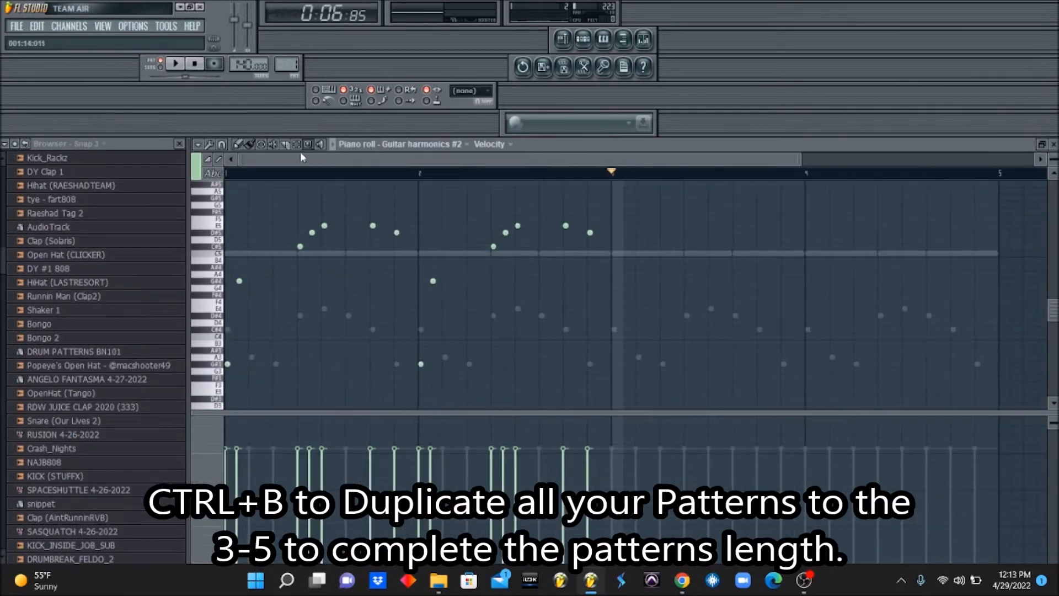
{"action": "left_click_drag", "start_coordinate": [603, 177], "coordinate": [227, 176]}
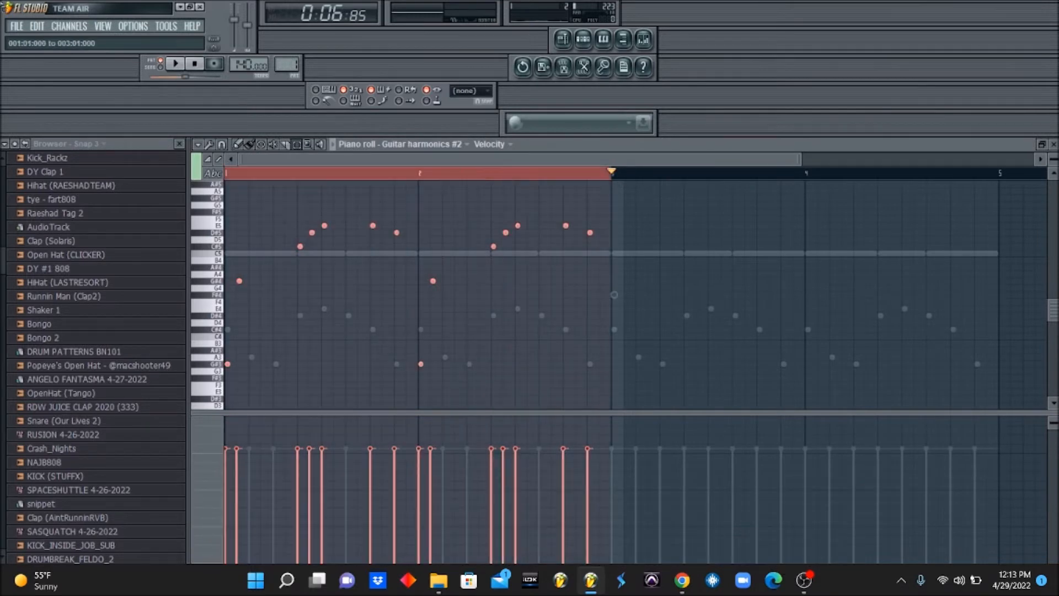
{"action": "key", "text": "ctrl+b"}
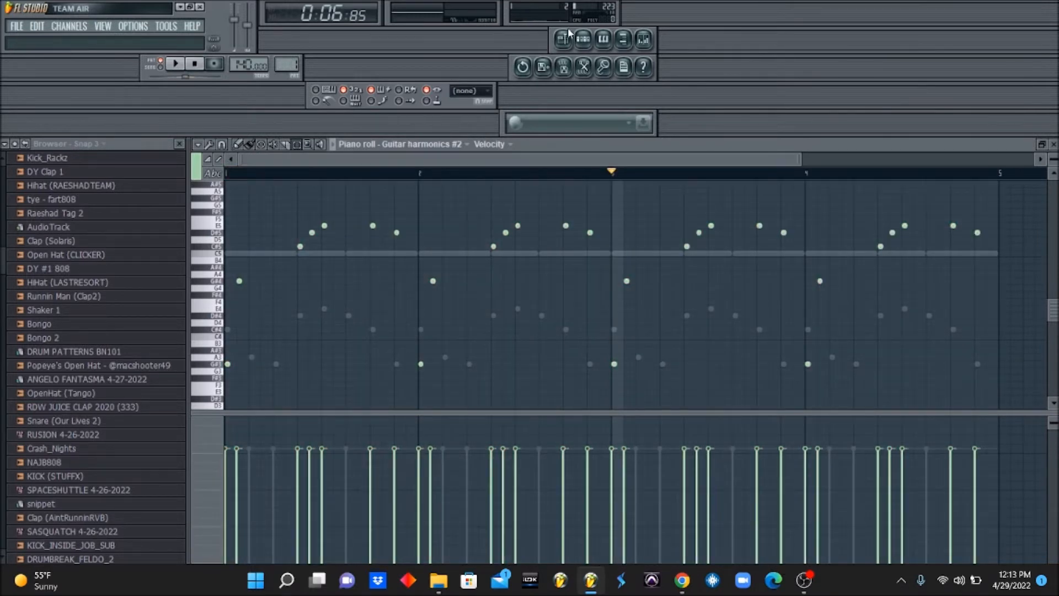
{"action": "left_click", "coordinate": [583, 40]}
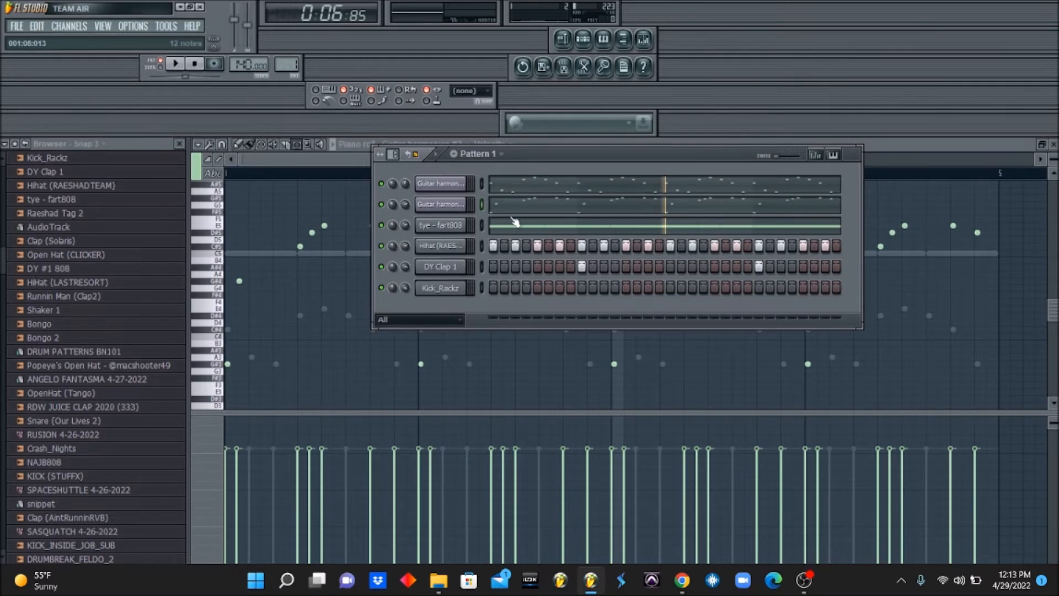
{"action": "key", "text": "space"}
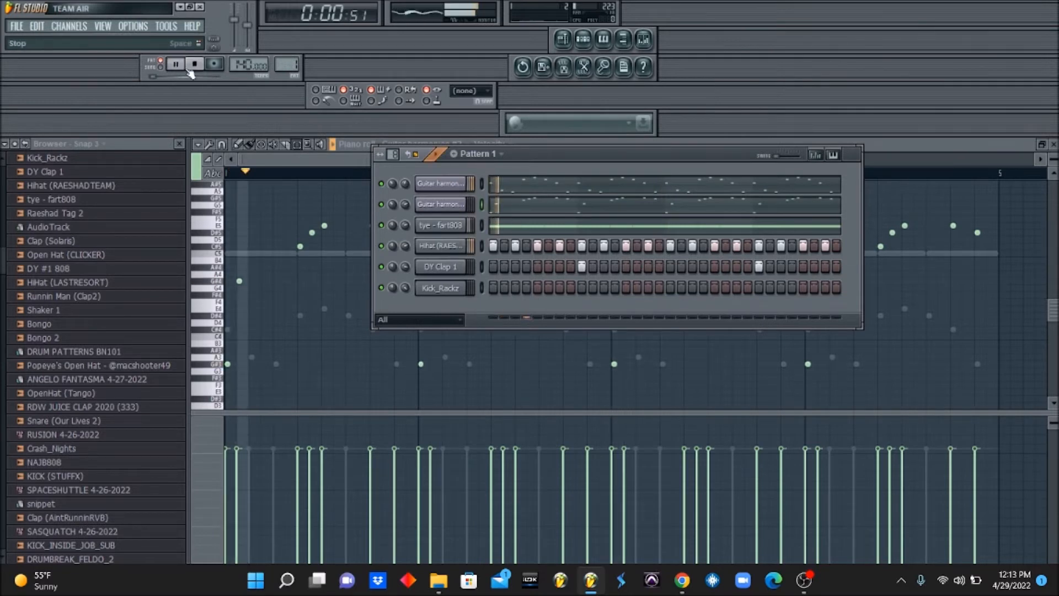
- Start saving the project under a new name and browse from the C: drive through Program Files (x86) to the Projects folder inside Patches
{"action": "left_click", "coordinate": [21, 26]}
{"action": "left_click", "coordinate": [33, 99]}
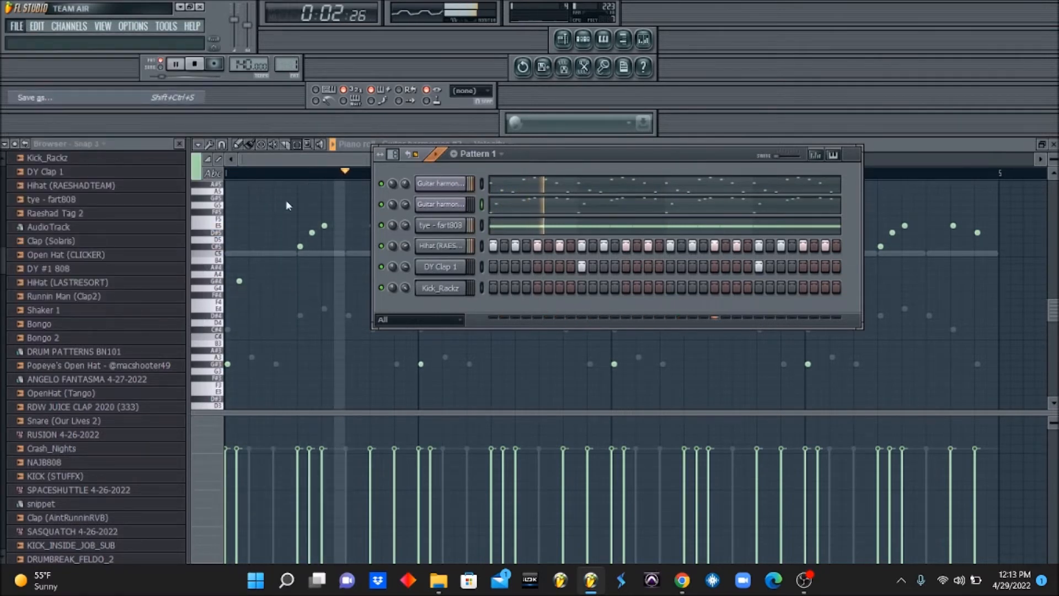
{"action": "left_click", "coordinate": [425, 341]}
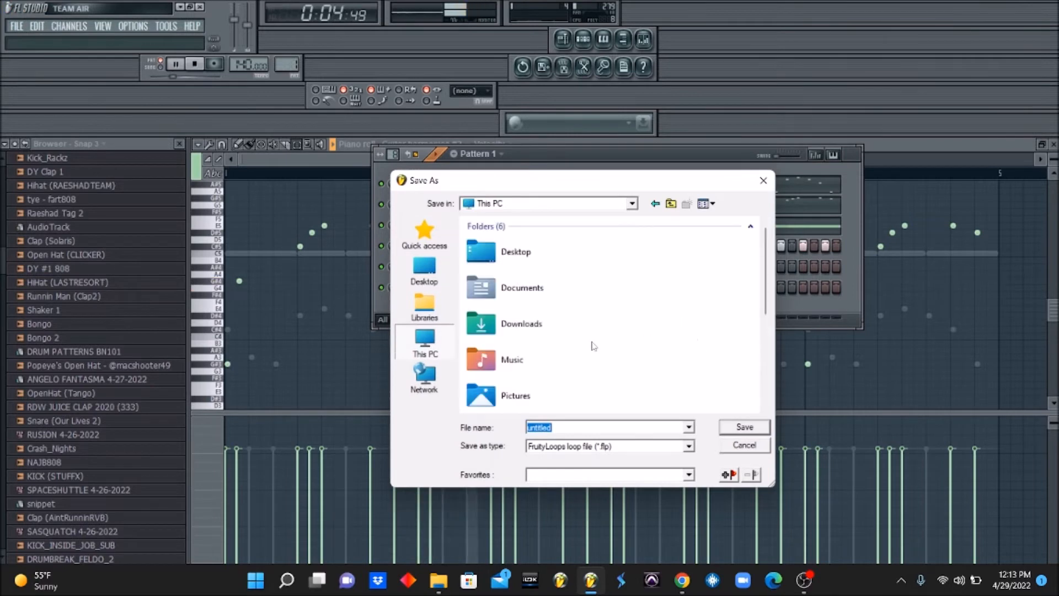
{"action": "scroll", "coordinate": [595, 346], "scroll_direction": "down", "scroll_amount": 5}
{"action": "double_click", "coordinate": [519, 274]}
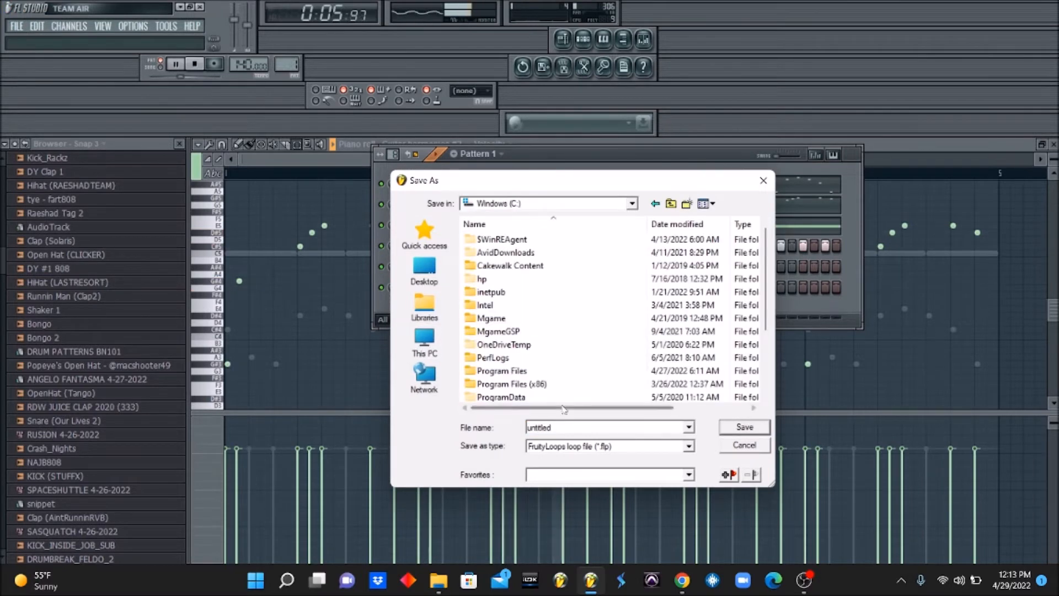
{"action": "double_click", "coordinate": [550, 386]}
{"action": "scroll", "coordinate": [546, 342], "scroll_direction": "down", "scroll_amount": 3}
{"action": "left_click", "coordinate": [516, 397]}
{"action": "double_click", "coordinate": [516, 397]}
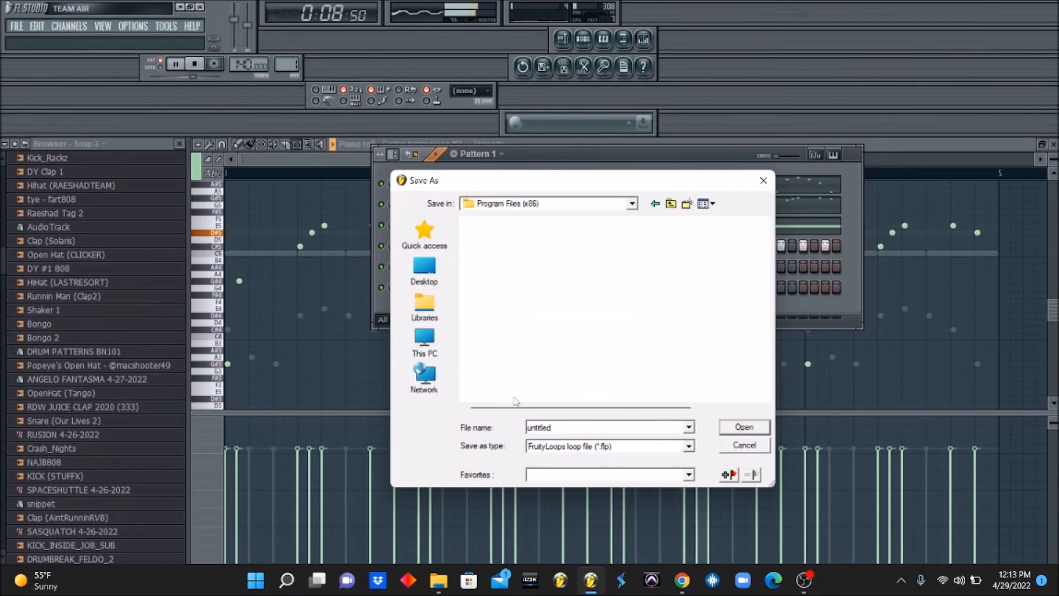
{"action": "double_click", "coordinate": [516, 265]}
{"action": "double_click", "coordinate": [518, 252]}
{"action": "double_click", "coordinate": [517, 252]}
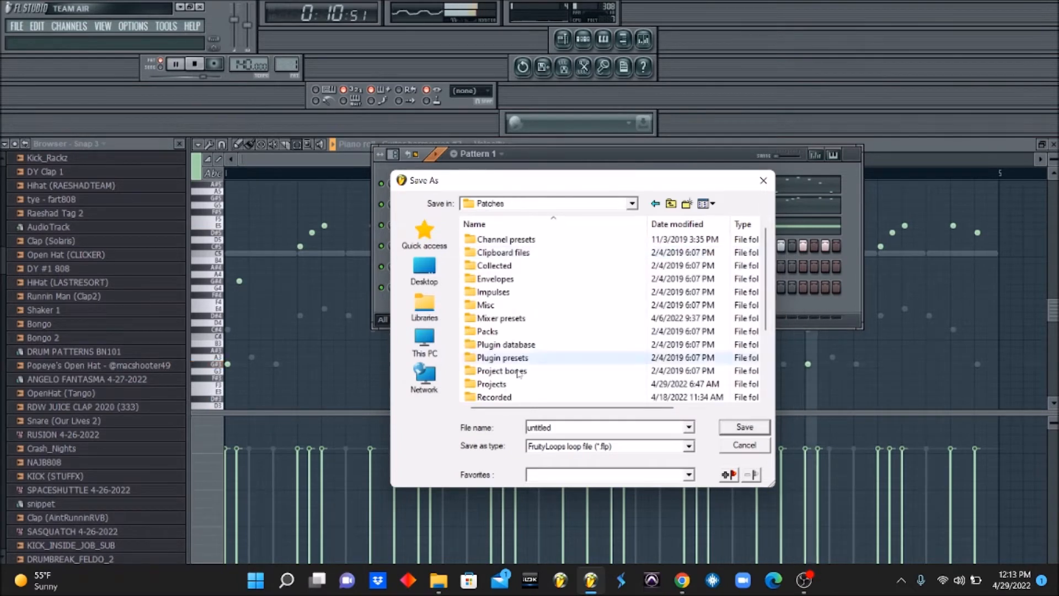
{"action": "double_click", "coordinate": [497, 384]}
- Name the project file BEATNERD101 SIMPLE BEAT and save it as a FruityLoops loop file
{"action": "double_click", "coordinate": [575, 427]}
{"action": "type", "text": "B"}
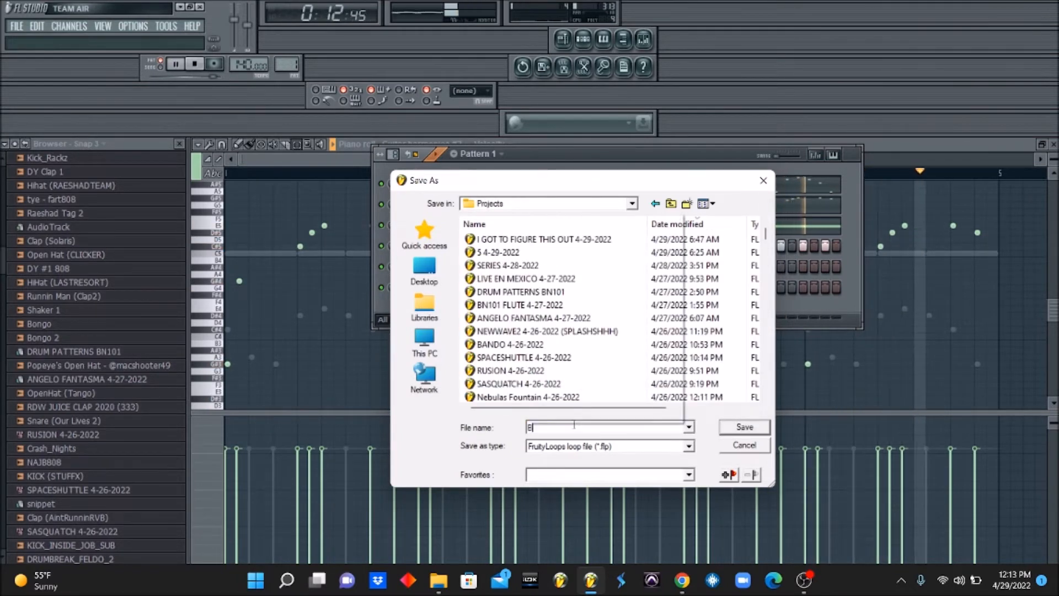
{"action": "type", "text": "EATNERD101 ISM"}
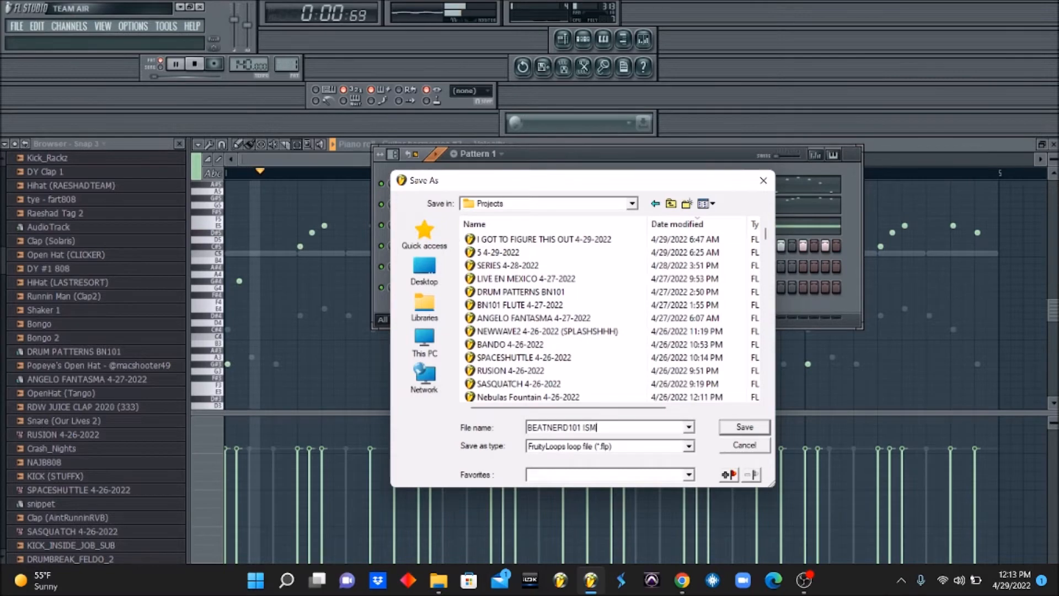
{"action": "key", "text": "BackSpace"}
{"action": "key", "text": "BackSpace"}
{"action": "key", "text": "BackSpace"}
{"action": "type", "text": "SIMPLE BEA"}
{"action": "key", "text": "Return"}
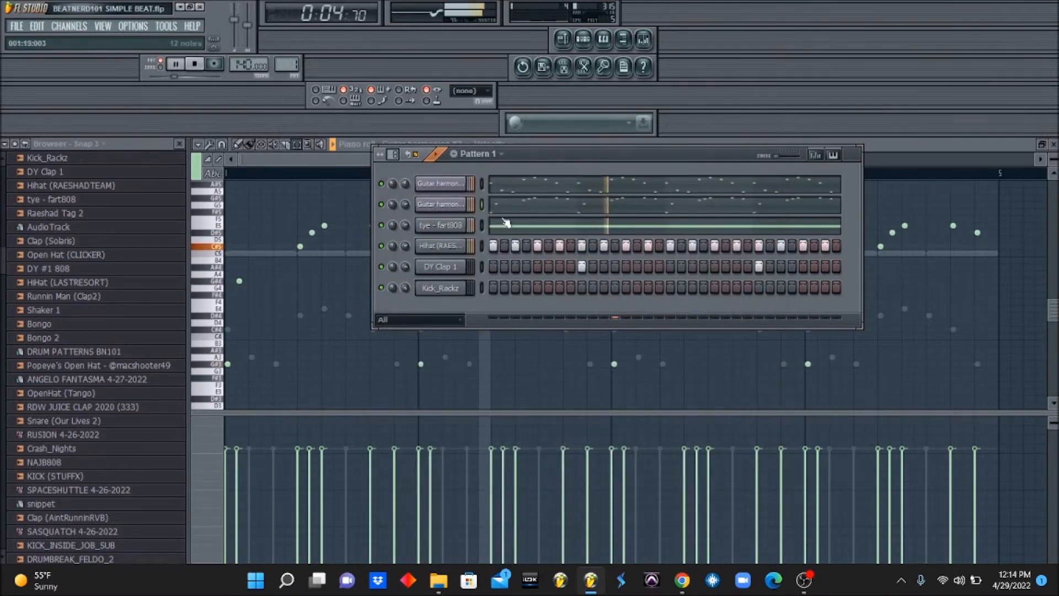
- Add Kick_Rackz hits on steps 1 and 13, and stop playback
{"action": "left_click", "coordinate": [494, 288]}
{"action": "left_click", "coordinate": [627, 288]}
{"action": "key", "text": "space"}
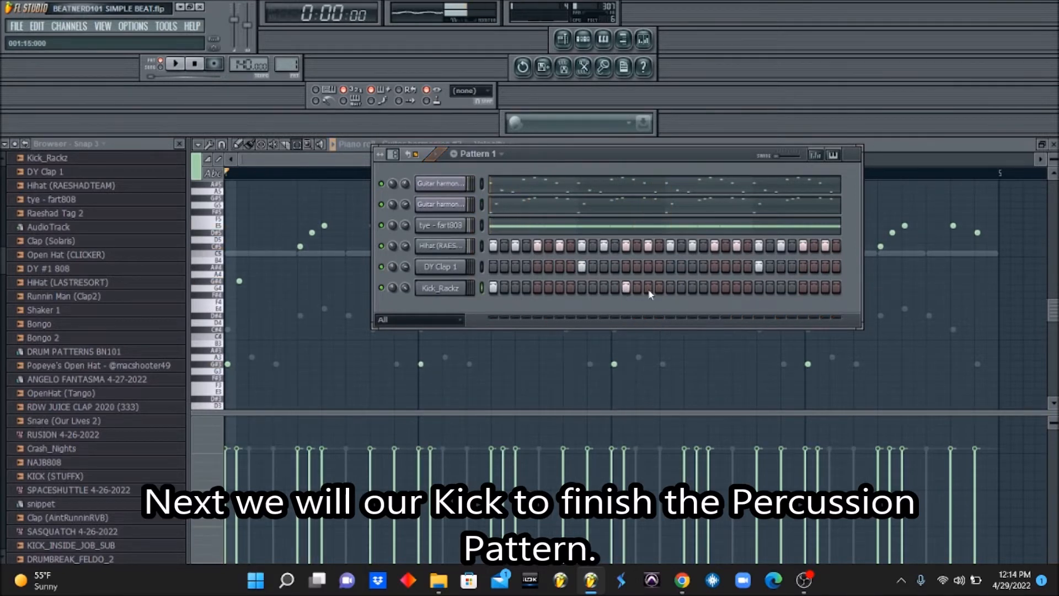
- Raise the last tye - fart808 note of bar 2 from C5 to G5 in its piano roll while the pattern plays
{"action": "left_click", "coordinate": [549, 225]}
{"action": "key", "text": "space"}
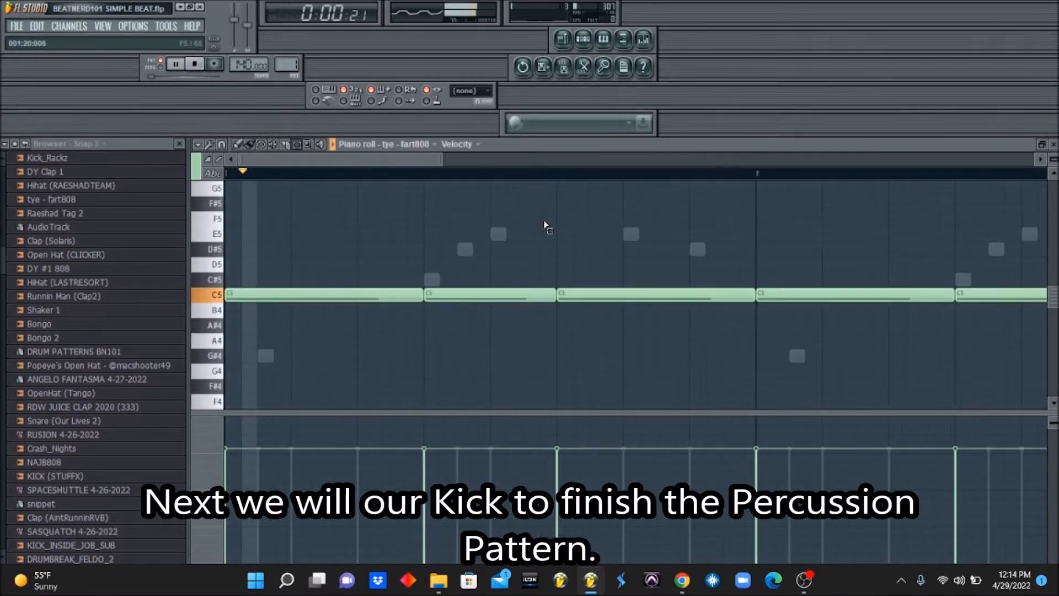
{"action": "right_click", "coordinate": [316, 255], "text": "ctrl"}
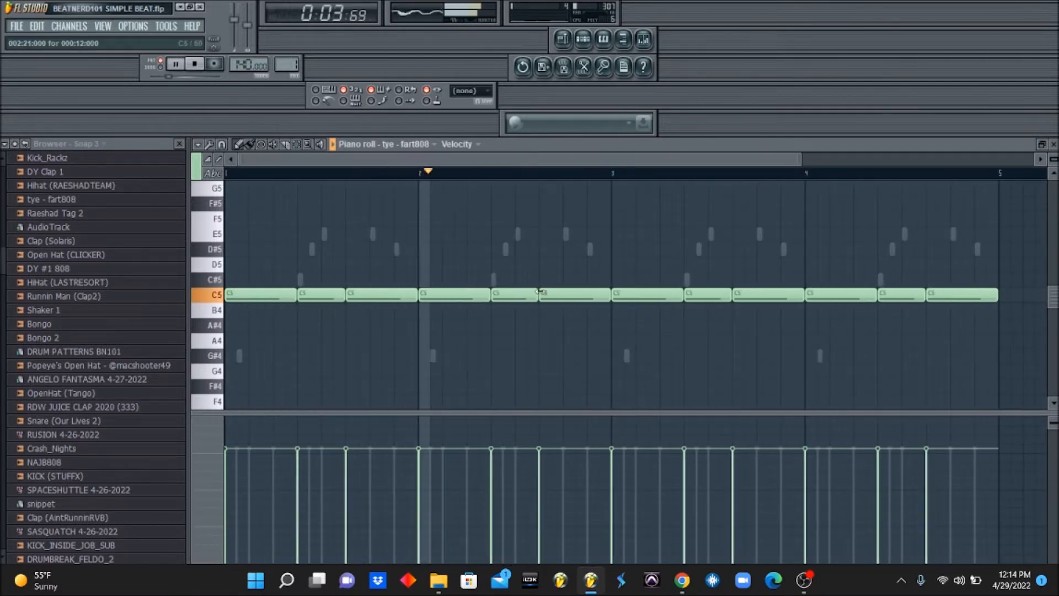
{"action": "left_click_drag", "start_coordinate": [571, 292], "coordinate": [556, 184]}
{"action": "key", "text": "space"}
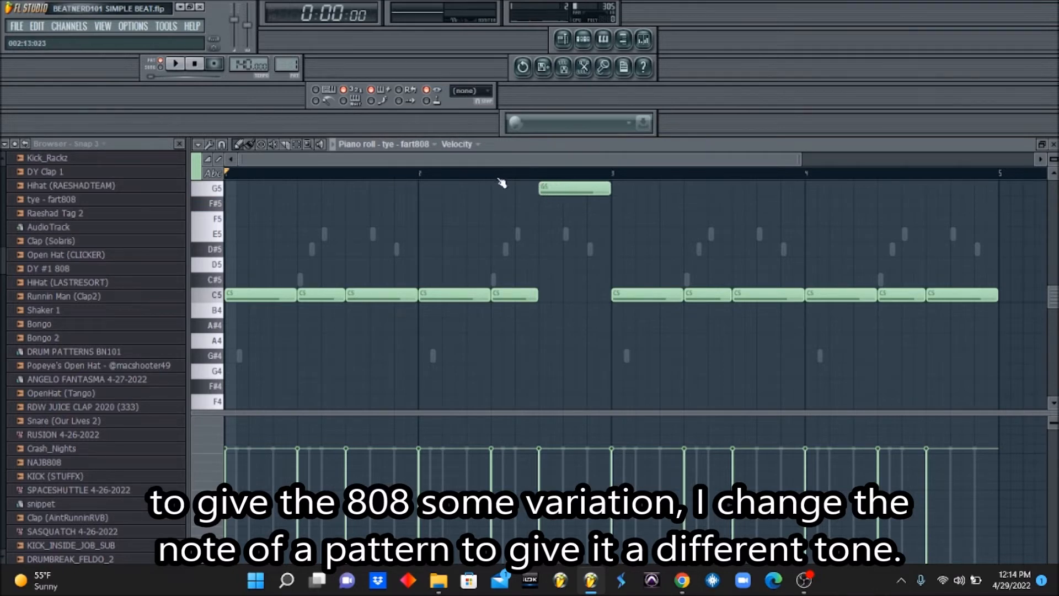
- Audition the 808 line from bar 2 and shorten all its notes to two steps each
{"action": "left_click", "coordinate": [420, 174]}
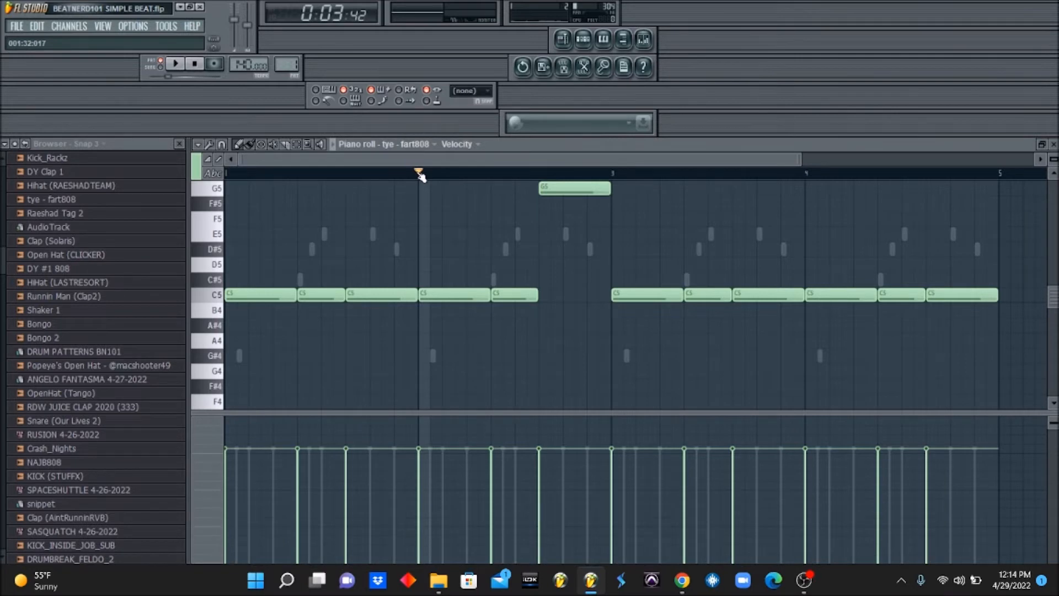
{"action": "key", "text": "space"}
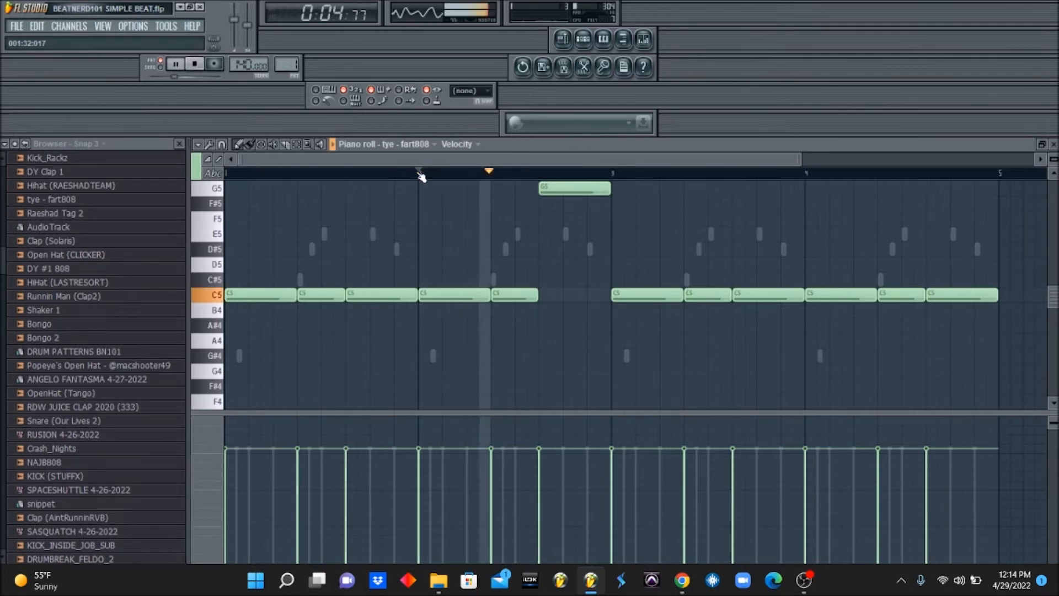
{"action": "left_click_drag", "start_coordinate": [609, 189], "coordinate": [561, 189]}
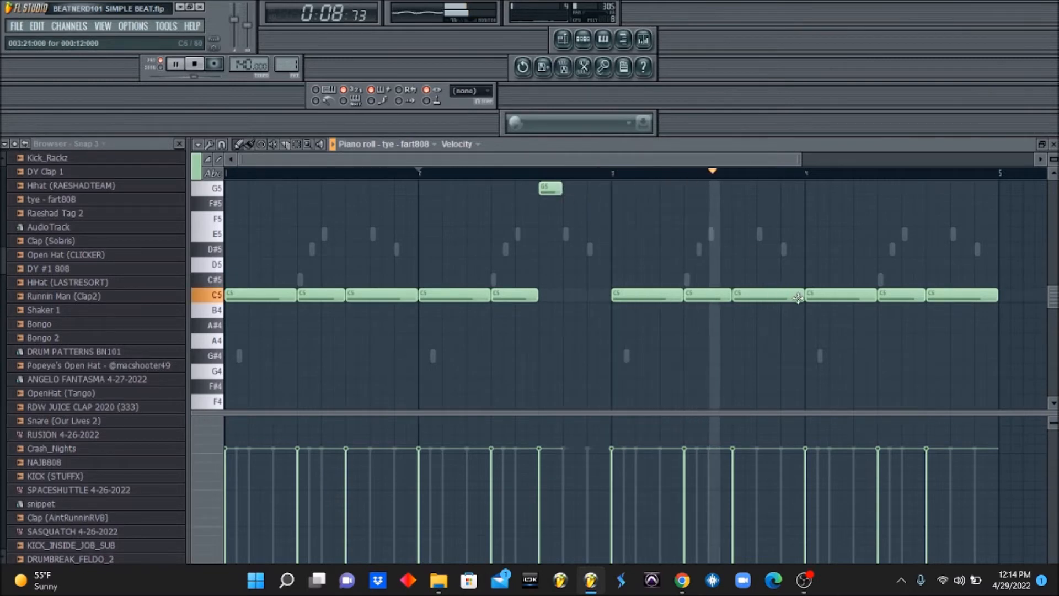
{"action": "key", "text": "ctrl+z"}
{"action": "key", "text": "space"}
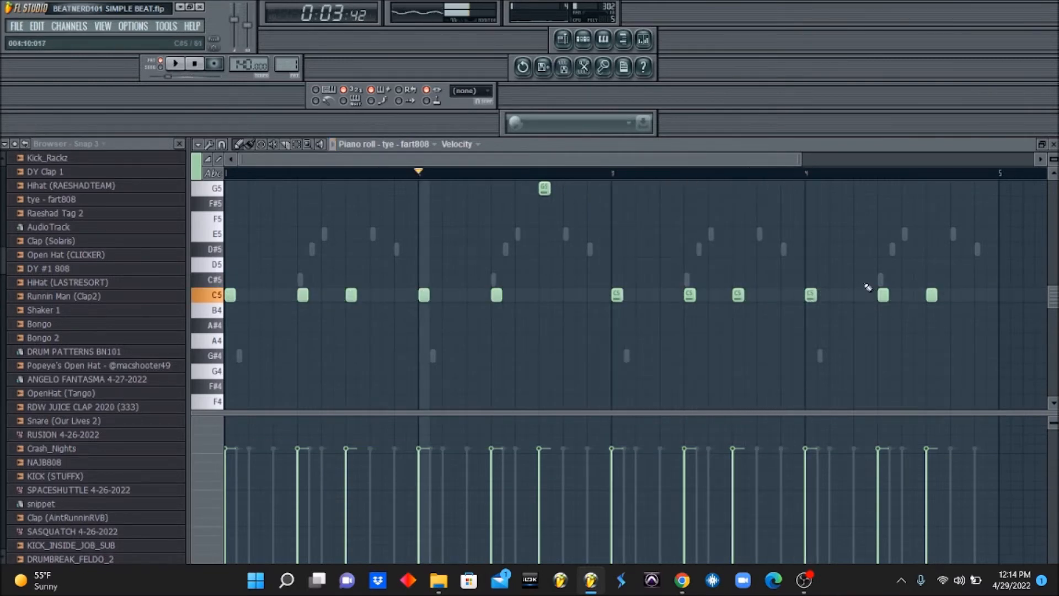
- Replace the 808's C5 note at the start of bar 4 with a short G5 note and play from late in bar 3
{"action": "left_click", "coordinate": [806, 207]}
{"action": "left_click_drag", "start_coordinate": [803, 181], "coordinate": [803, 190]}
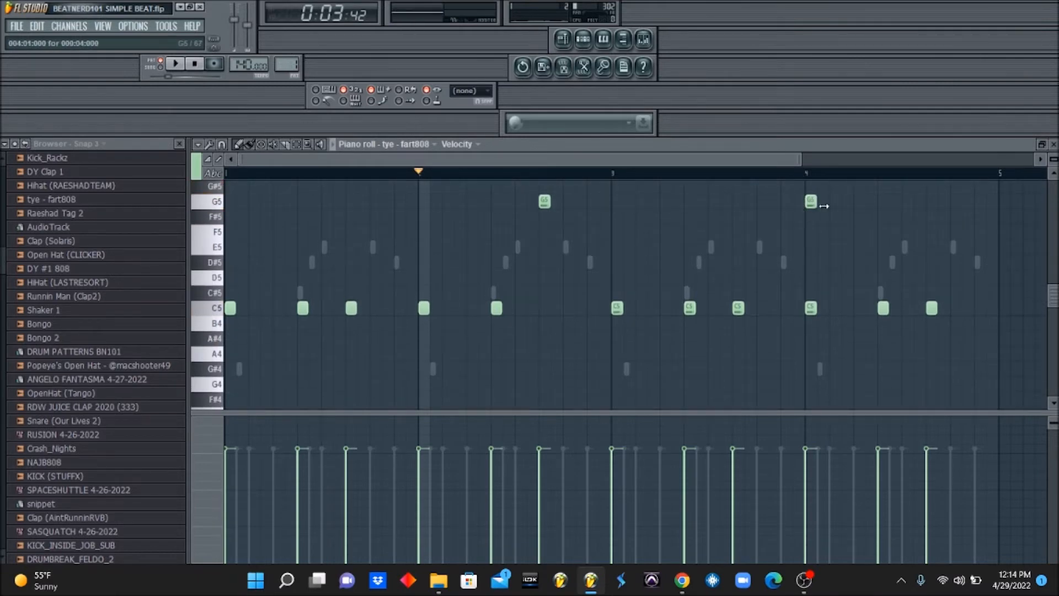
{"action": "key", "text": "space"}
{"action": "left_click", "coordinate": [720, 171]}
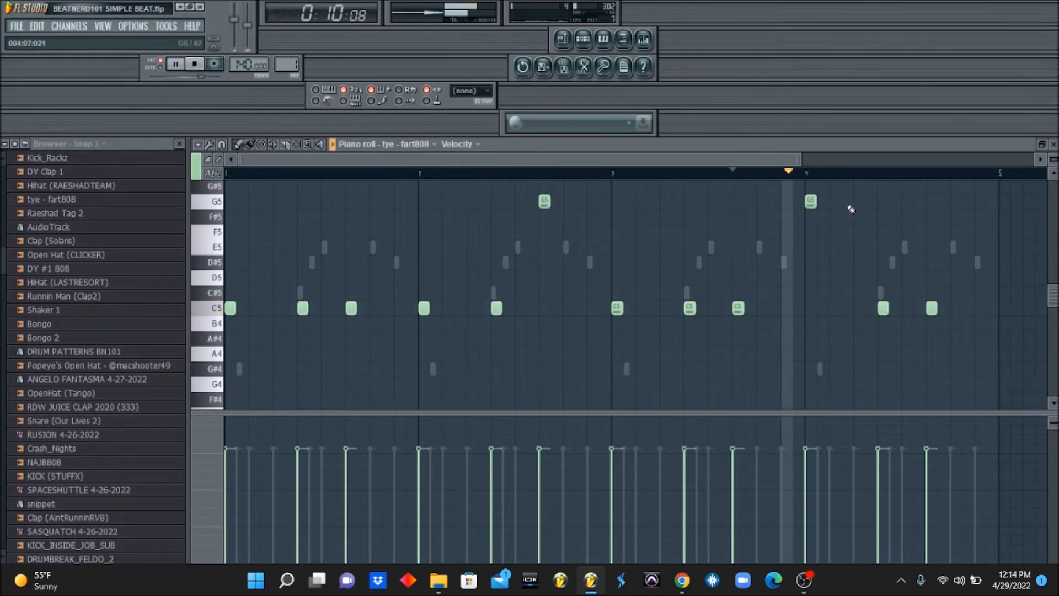
- Add a second two-step G5 note at step 7 of bar 4 and set the event lane back to velocity
{"action": "left_click", "coordinate": [851, 202]}
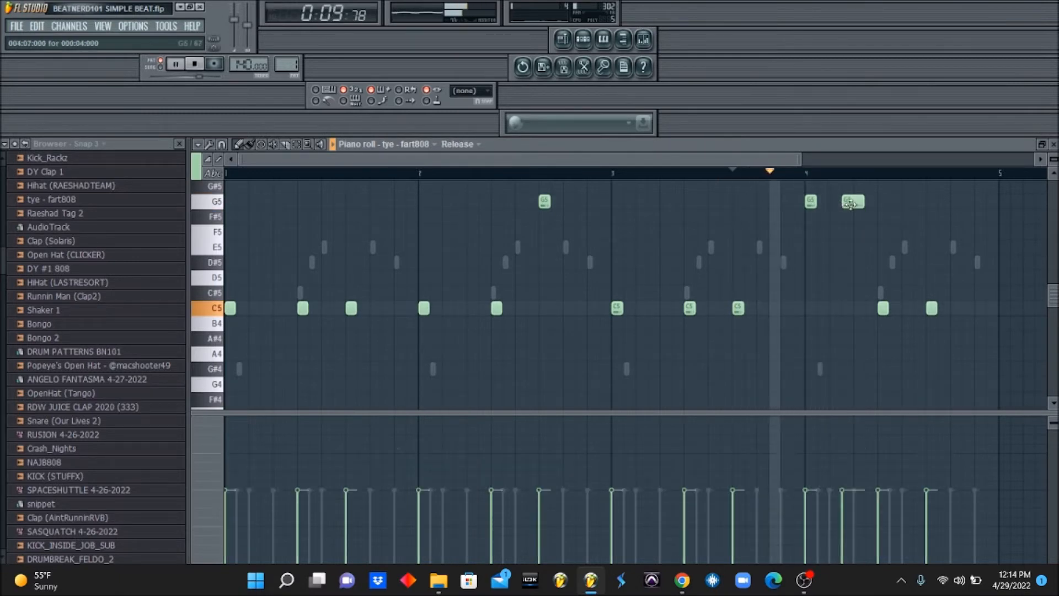
{"action": "left_click", "coordinate": [217, 444]}
{"action": "left_click", "coordinate": [254, 446]}
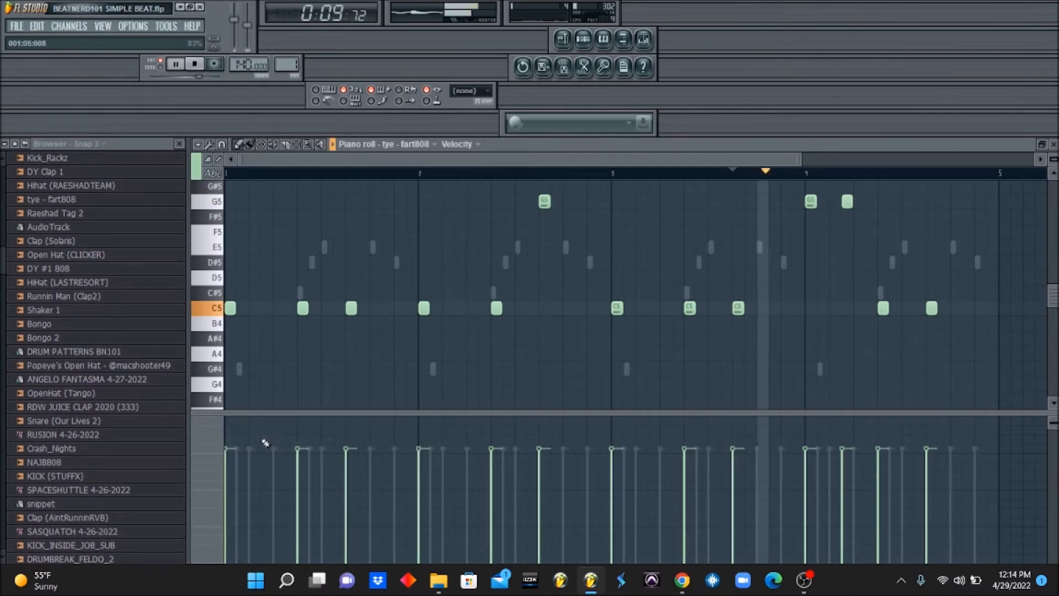
{"action": "key", "text": "space"}
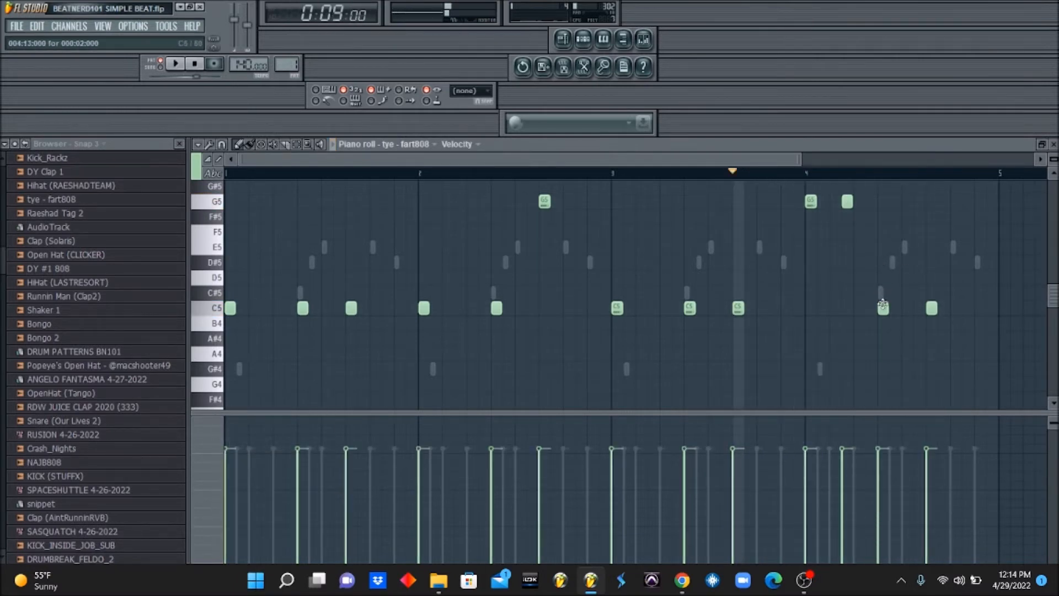
- Move the two remaining C5 808 notes in bar 4, at steps 13 and 21, up to F5 while auditioning the pitches
{"action": "left_click_drag", "start_coordinate": [883, 308], "coordinate": [885, 215]}
{"action": "key", "text": "space"}
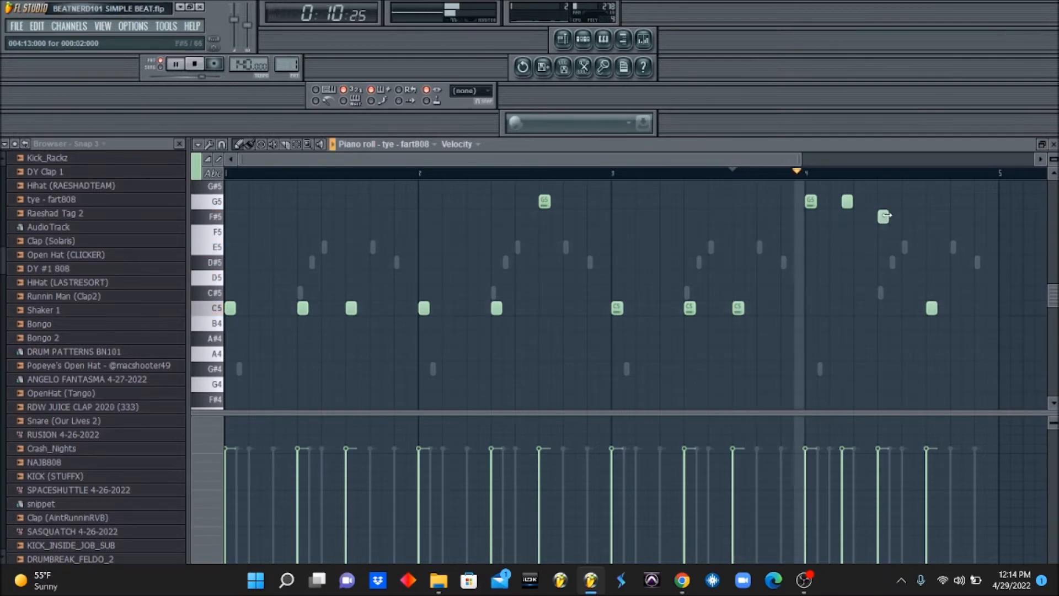
{"action": "key", "text": "space"}
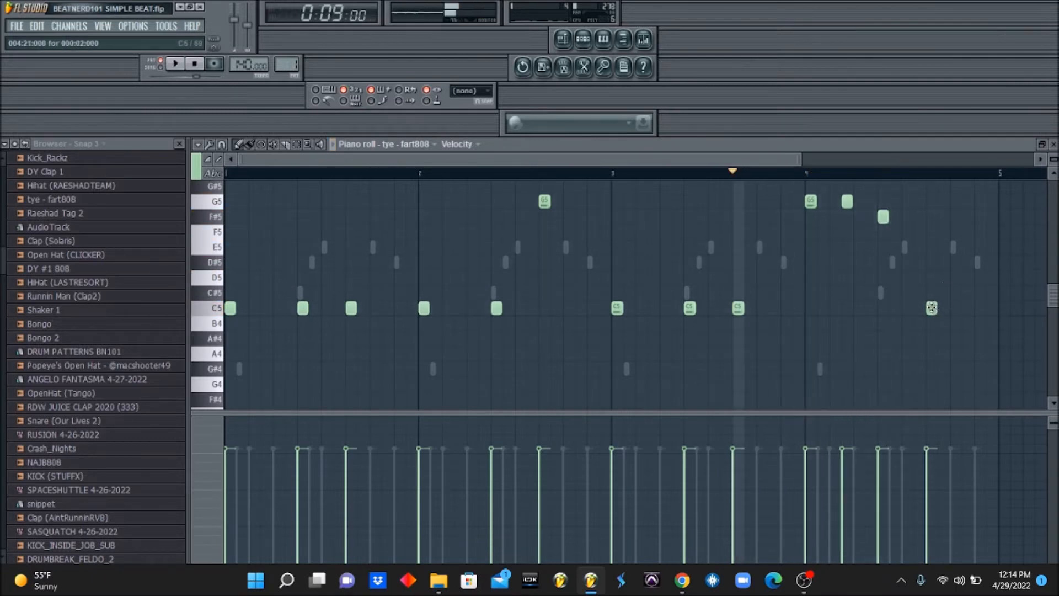
{"action": "key", "text": "space"}
{"action": "right_click", "coordinate": [881, 215]}
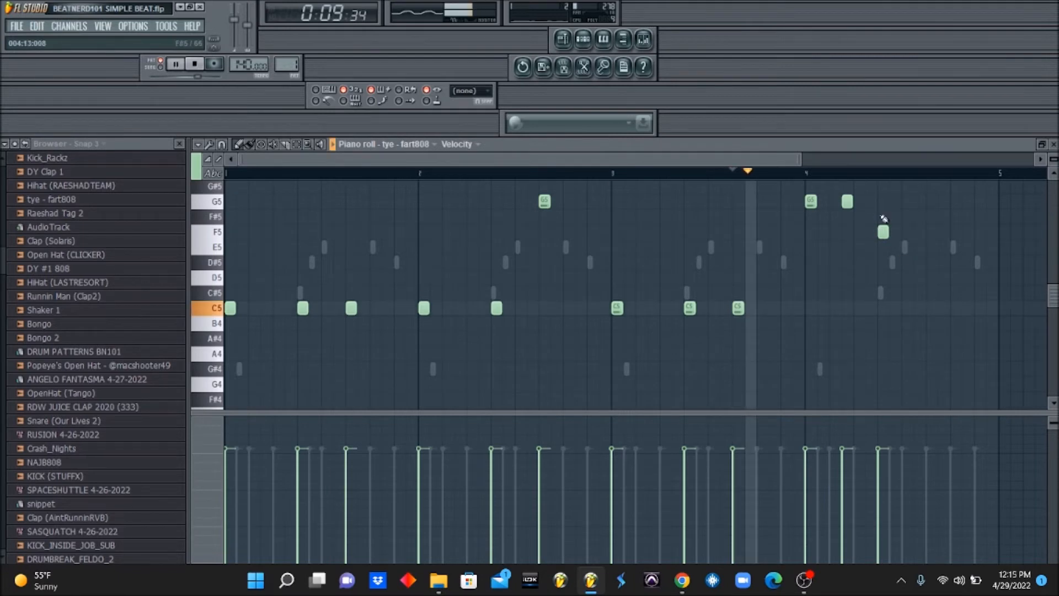
{"action": "left_click", "coordinate": [932, 247]}
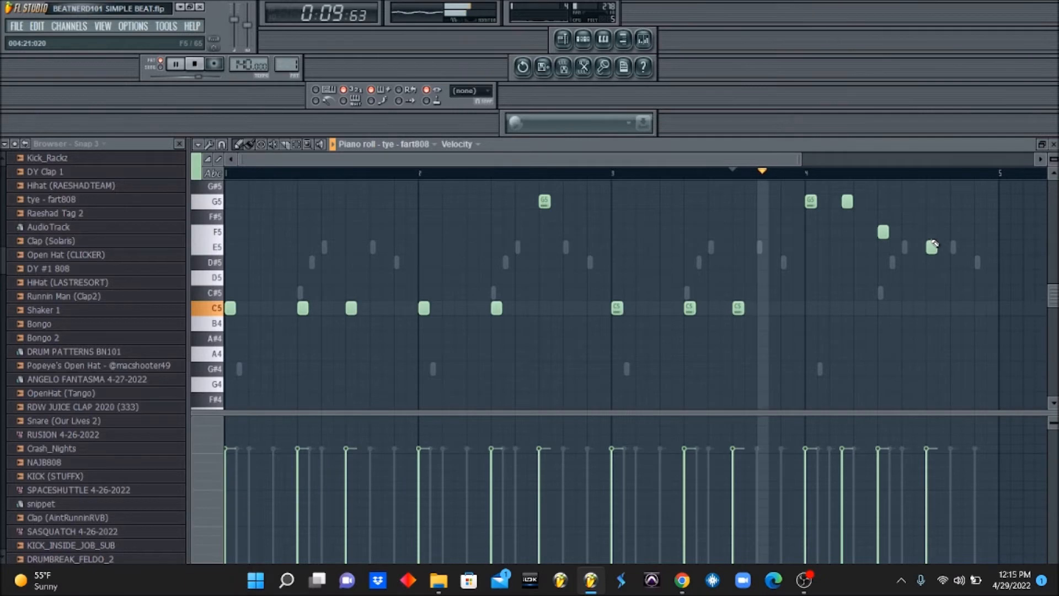
{"action": "left_click_drag", "start_coordinate": [934, 245], "coordinate": [932, 231]}
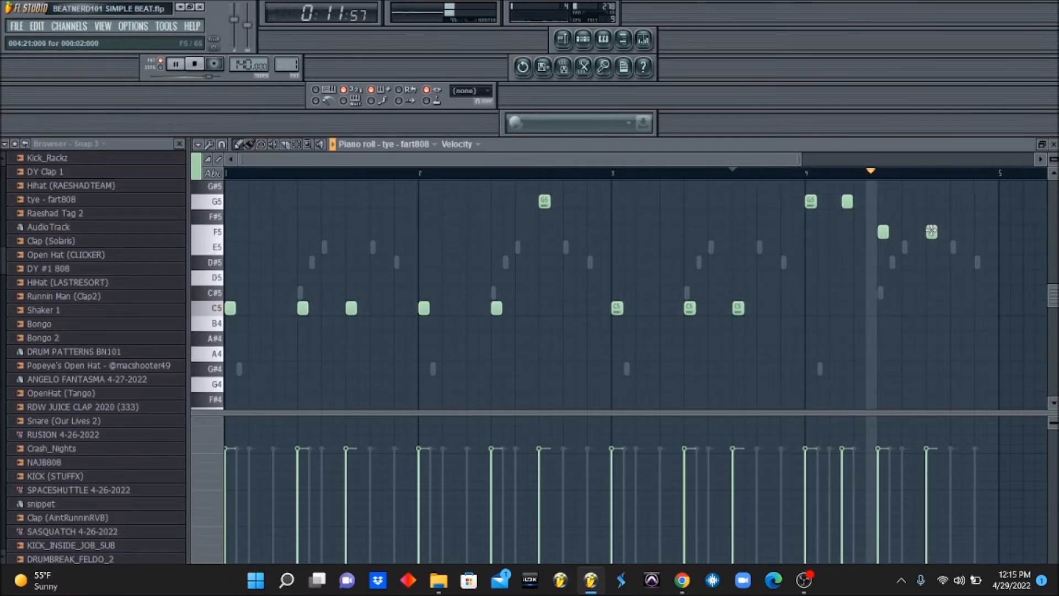
- Add three short G5 808 notes at steps 25, 27 and 31 of bar 4, and audition the ending
{"action": "left_click", "coordinate": [976, 216]}
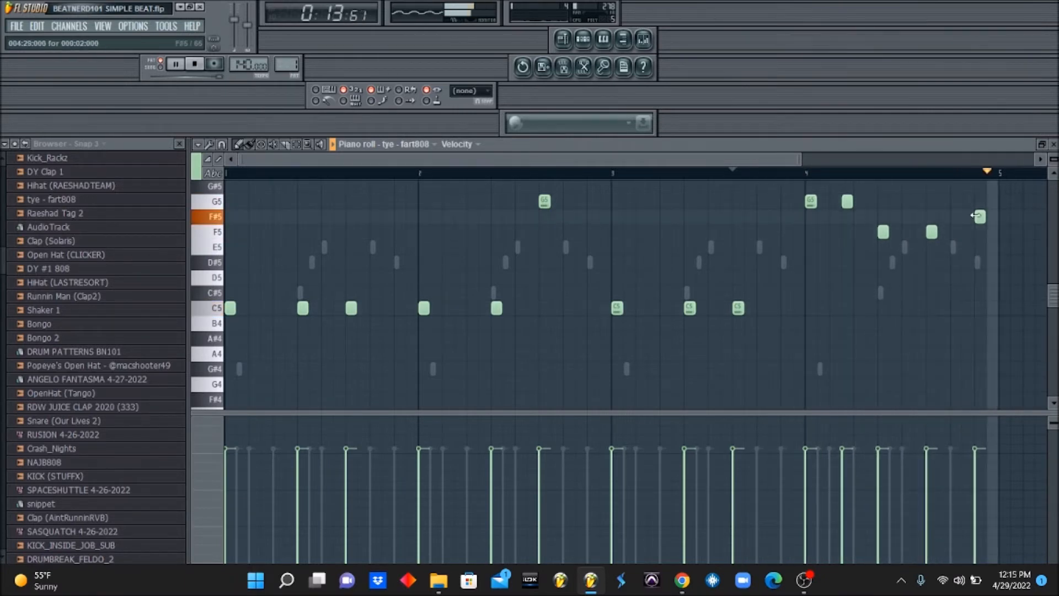
{"action": "key", "text": "space"}
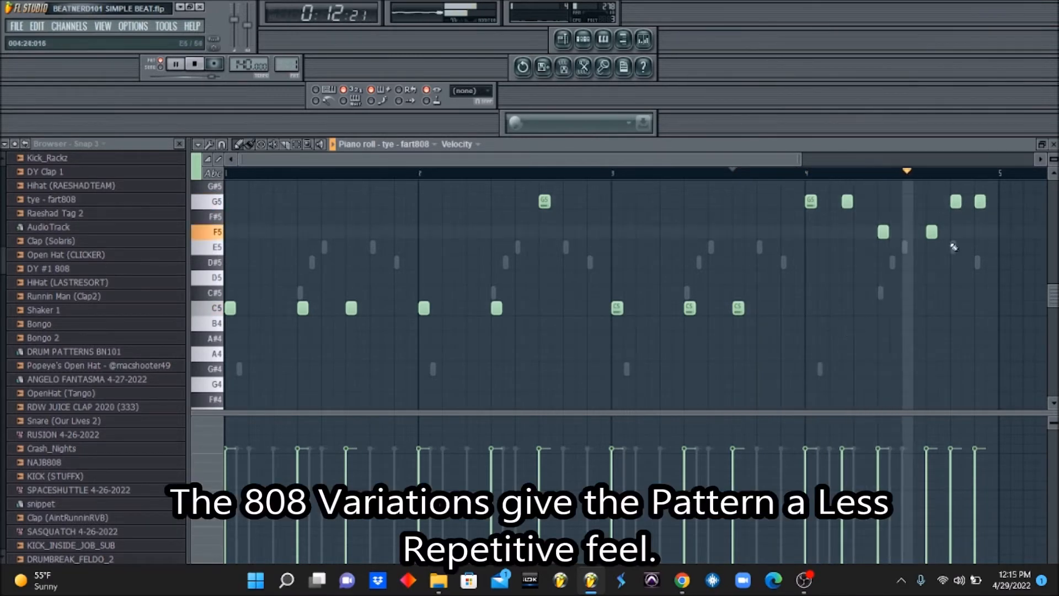
{"action": "left_click_drag", "start_coordinate": [981, 202], "coordinate": [969, 202]}
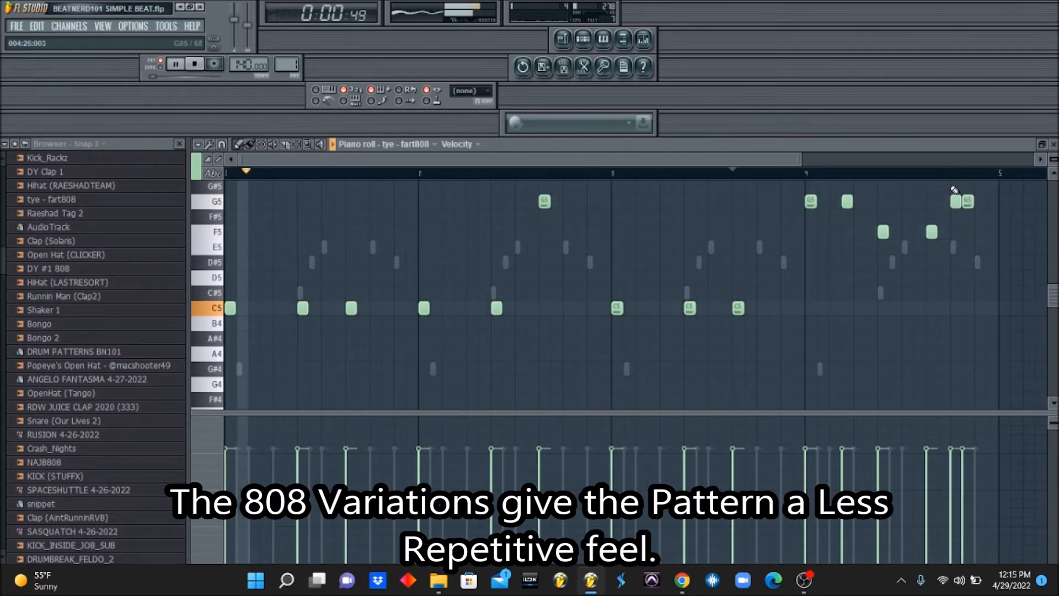
{"action": "left_click", "coordinate": [878, 173]}
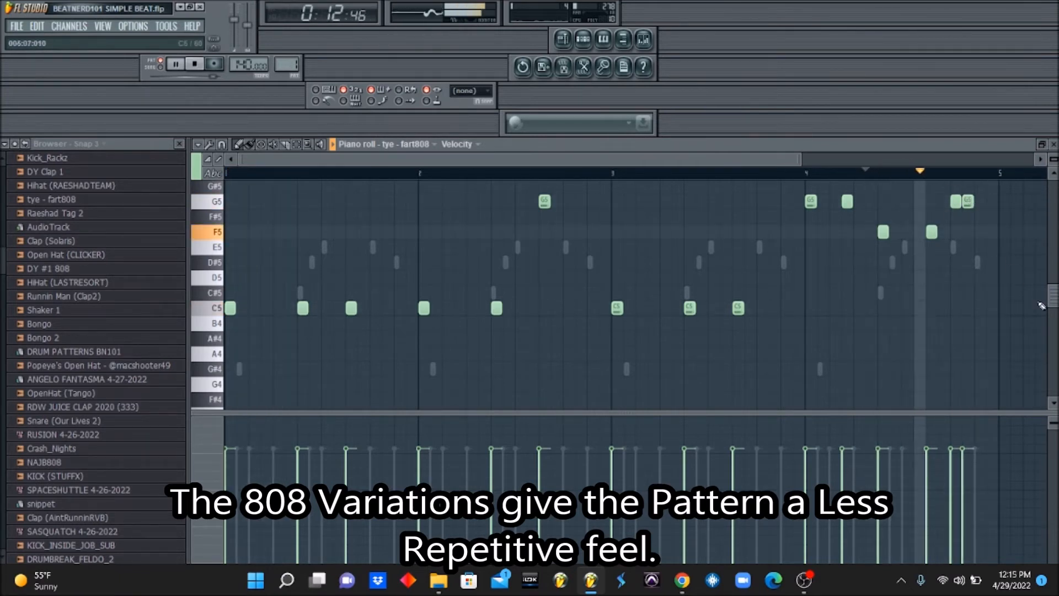
{"action": "left_click", "coordinate": [992, 202]}
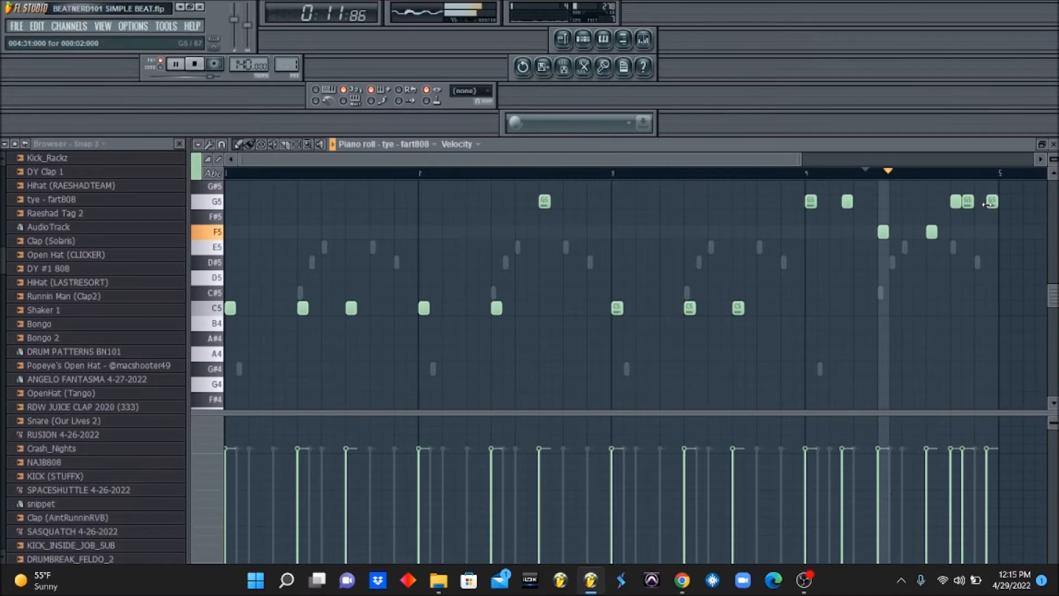
- Return to the step sequencer and add Kick_Rackz hits on steps 21 and 31
{"action": "left_click", "coordinate": [583, 39]}
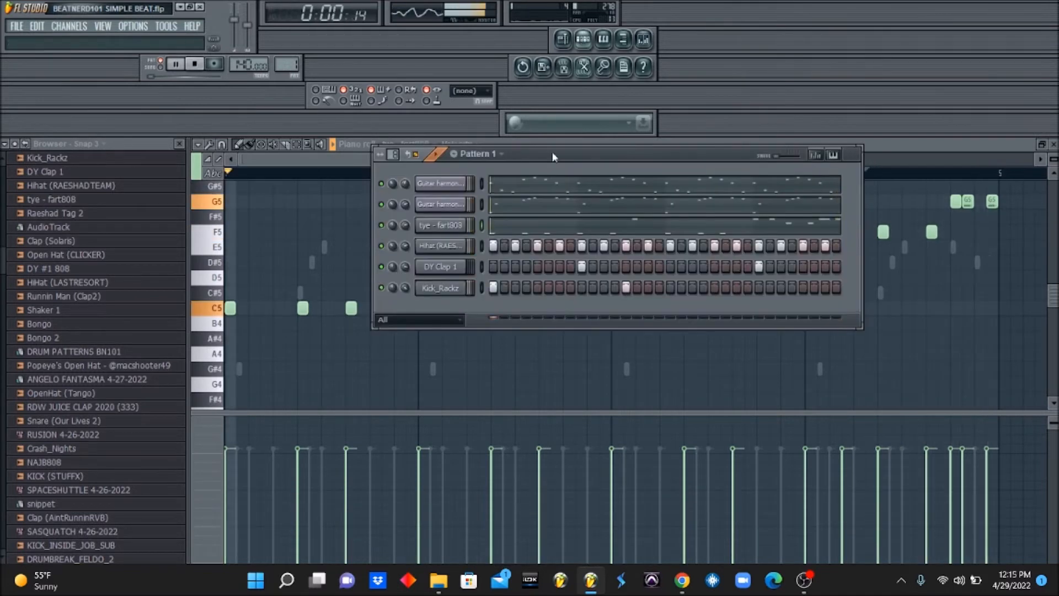
{"action": "left_click", "coordinate": [715, 288]}
{"action": "left_click", "coordinate": [825, 288]}
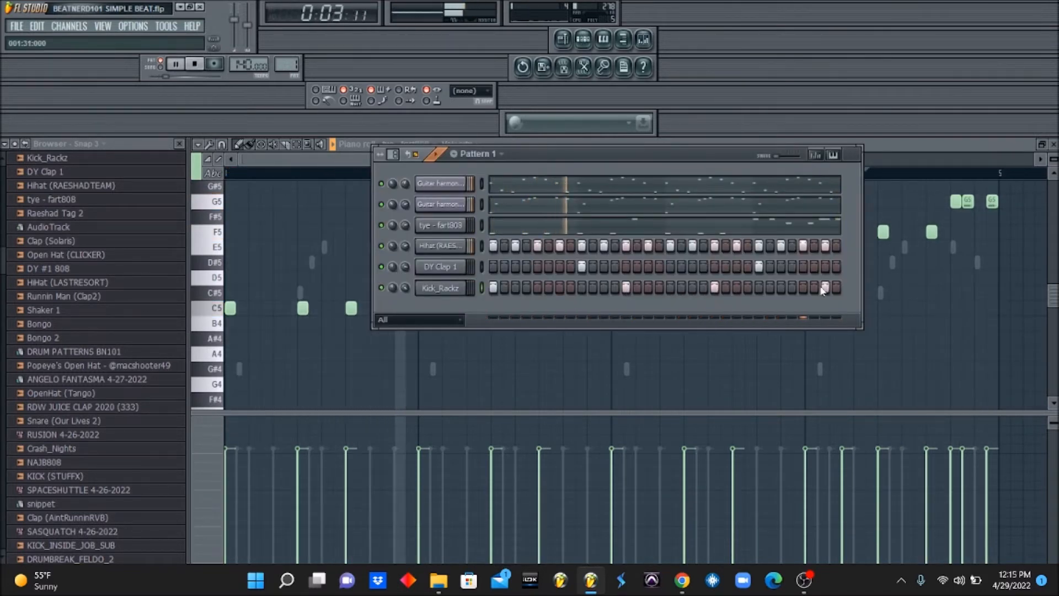
- Set the Kick_Rackz channel to cut itself and assign it to mixer track 3 under its own name
{"action": "left_click", "coordinate": [440, 287]}
{"action": "left_click", "coordinate": [725, 185]}
{"action": "left_click", "coordinate": [815, 216]}
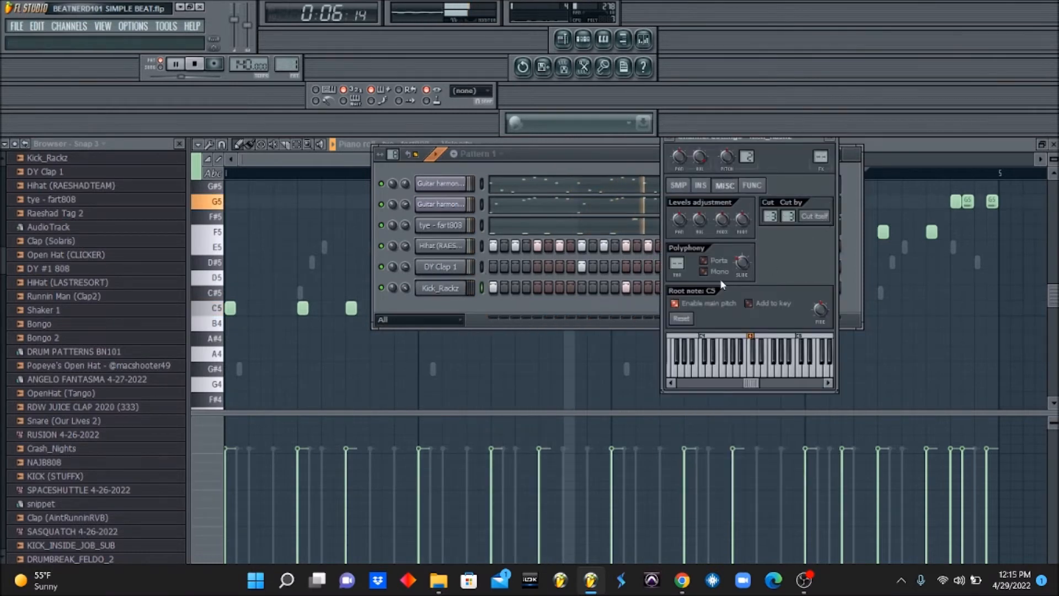
{"action": "left_click", "coordinate": [672, 135]}
{"action": "left_click", "coordinate": [694, 175]}
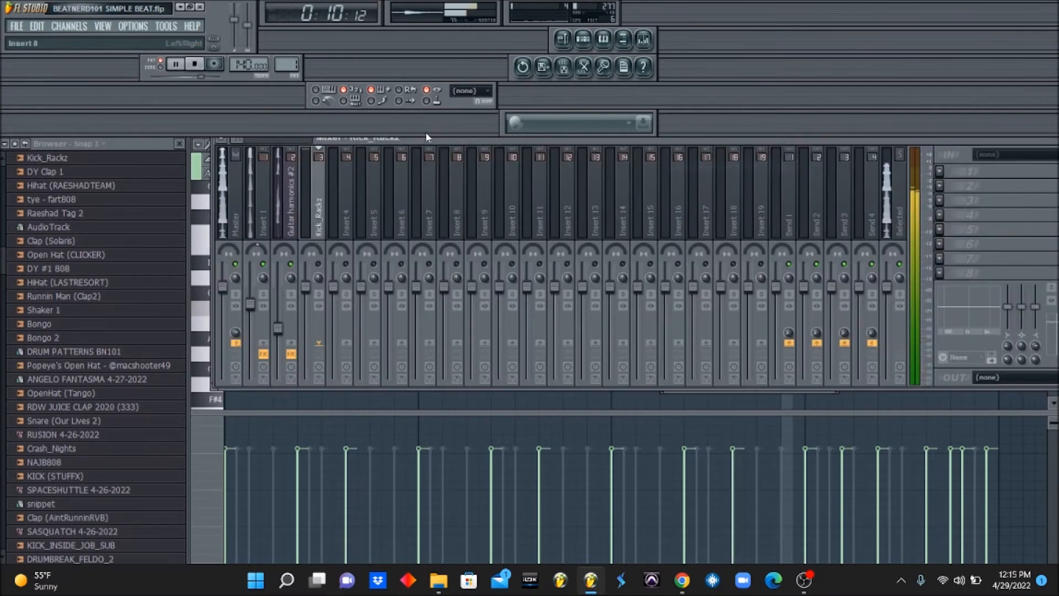
- Return to the step sequencer, set the tye - fart808 channel to cut itself, and play the pattern
{"action": "left_click", "coordinate": [591, 41]}
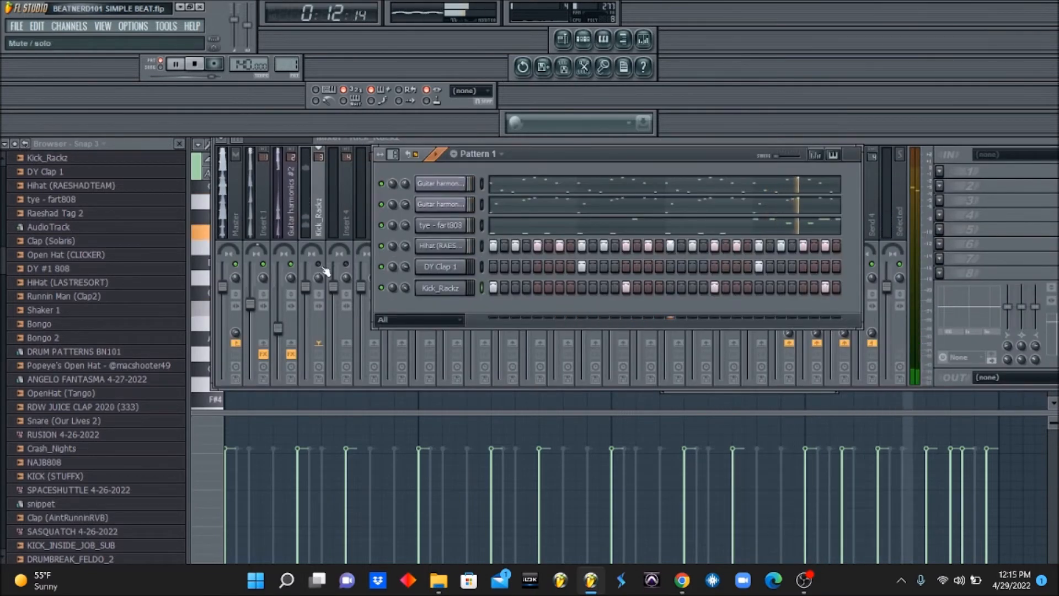
{"action": "left_click", "coordinate": [586, 40]}
{"action": "left_click", "coordinate": [586, 43]}
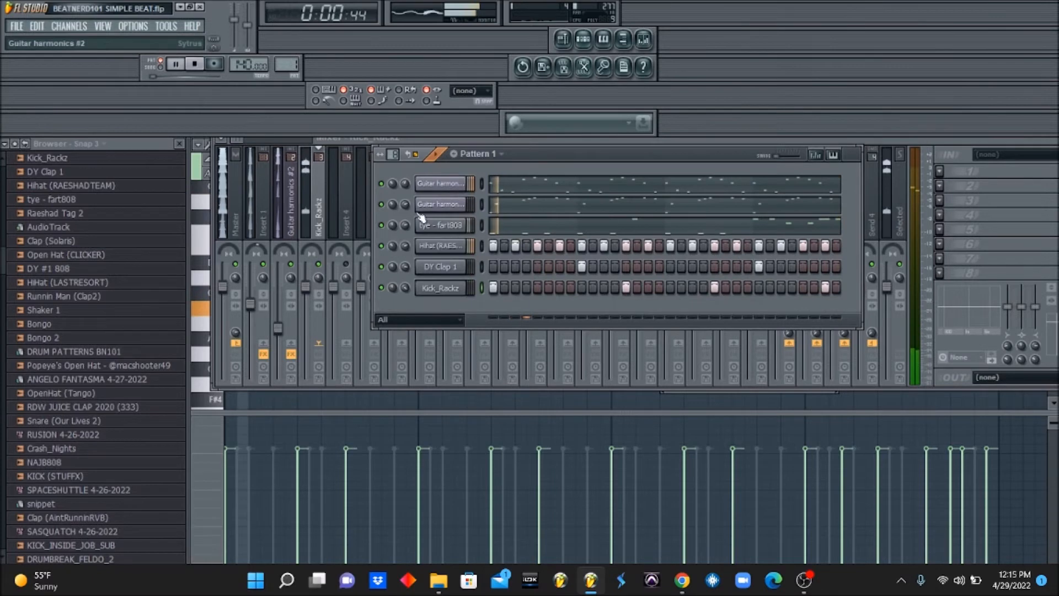
{"action": "key", "text": "space"}
{"action": "left_click", "coordinate": [441, 227]}
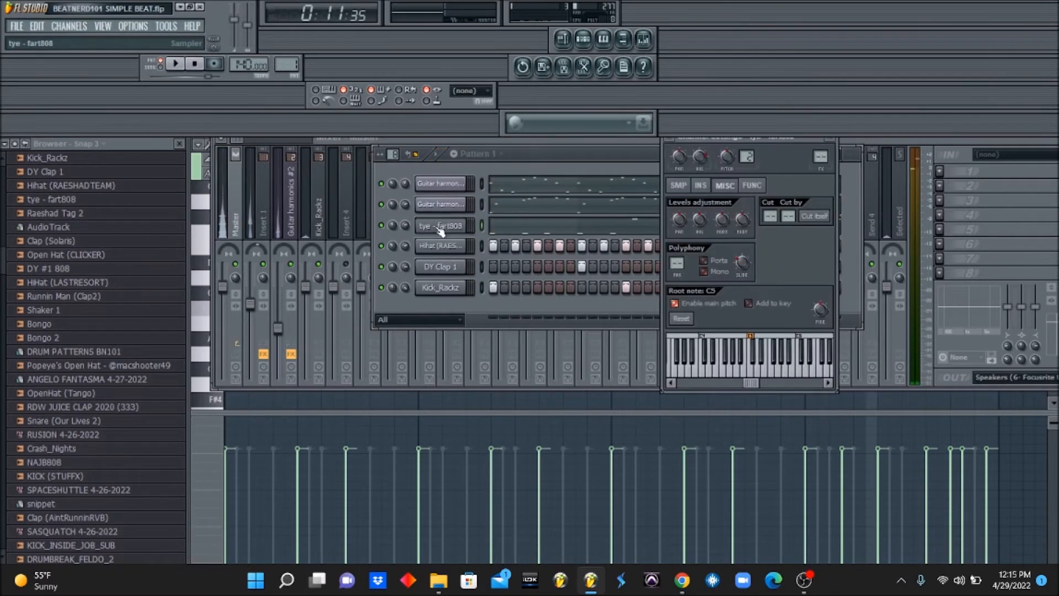
{"action": "left_click", "coordinate": [818, 217]}
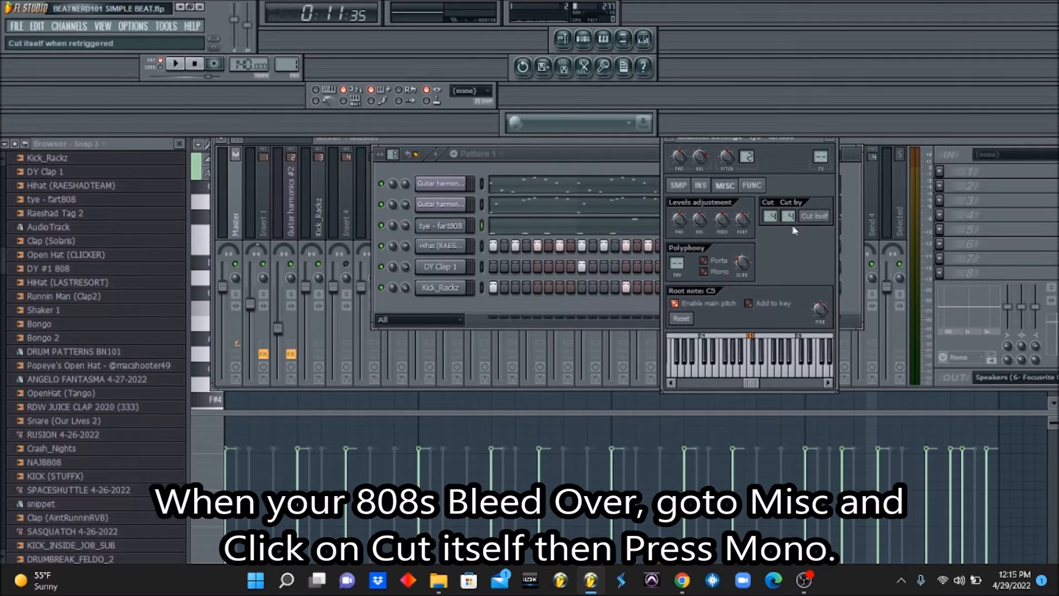
{"action": "left_click", "coordinate": [551, 153]}
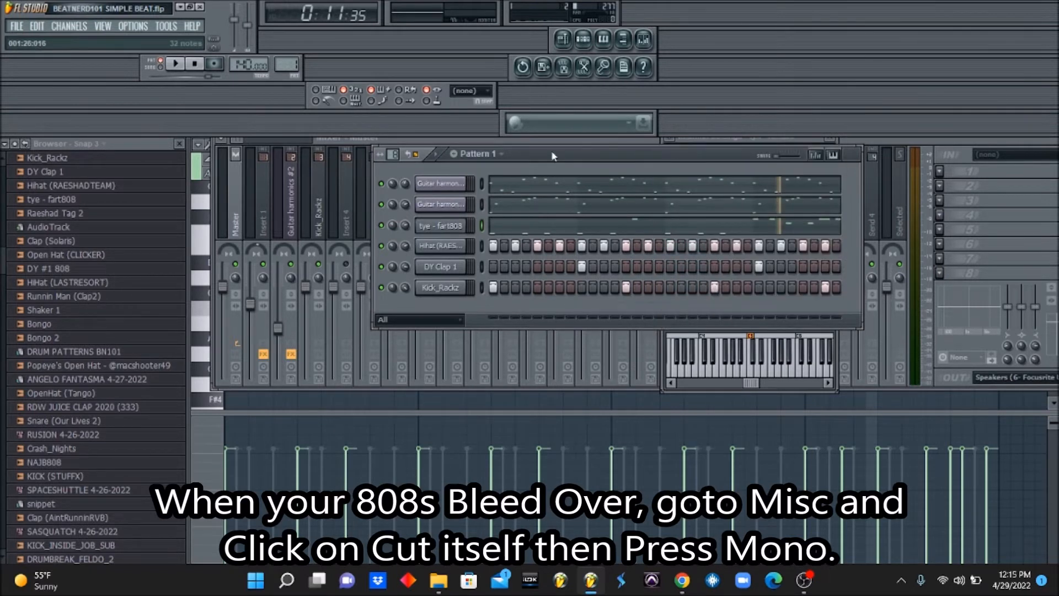
{"action": "key", "text": "space"}
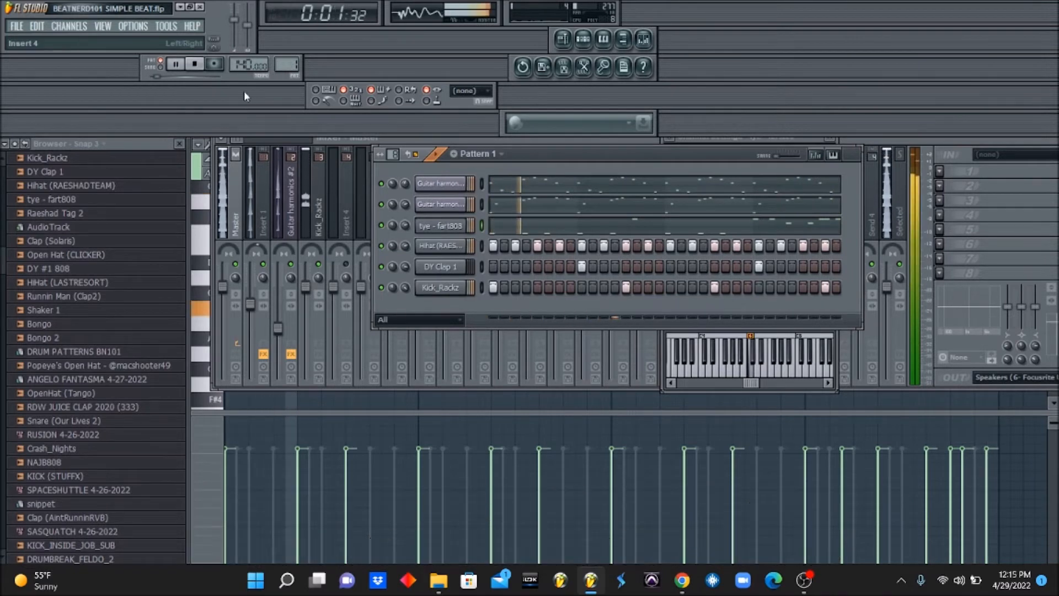
- Send the Hihat (RAESHADTEAM) channel to the piano roll and chop its last bar 1 note at step 31 with the Default pattern
{"action": "right_click", "coordinate": [440, 250]}
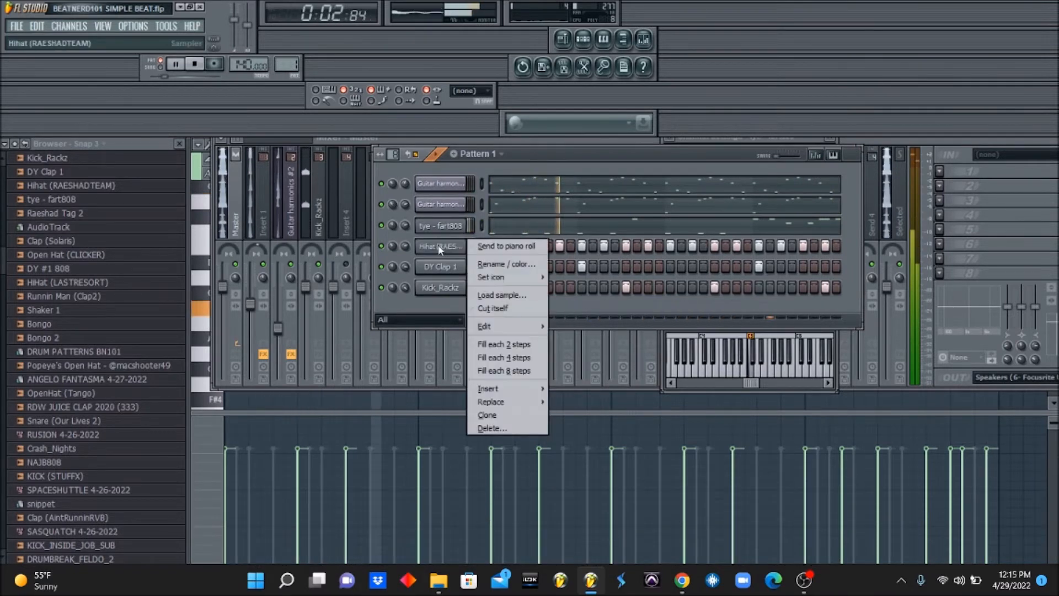
{"action": "left_click", "coordinate": [507, 246]}
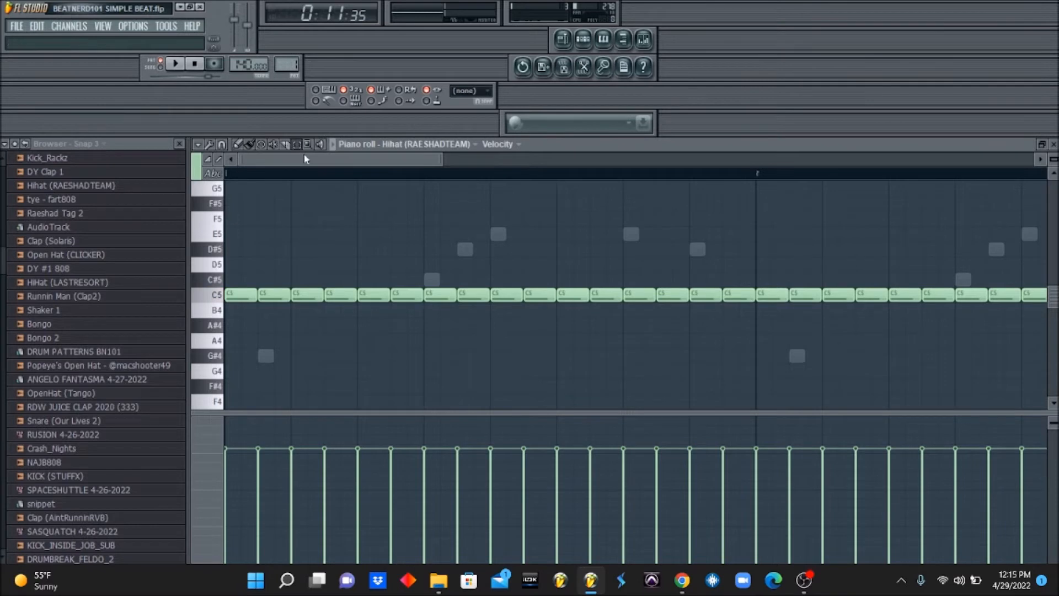
{"action": "left_click_drag", "start_coordinate": [305, 160], "coordinate": [343, 160]}
{"action": "left_click_drag", "start_coordinate": [539, 328], "coordinate": [577, 302]}
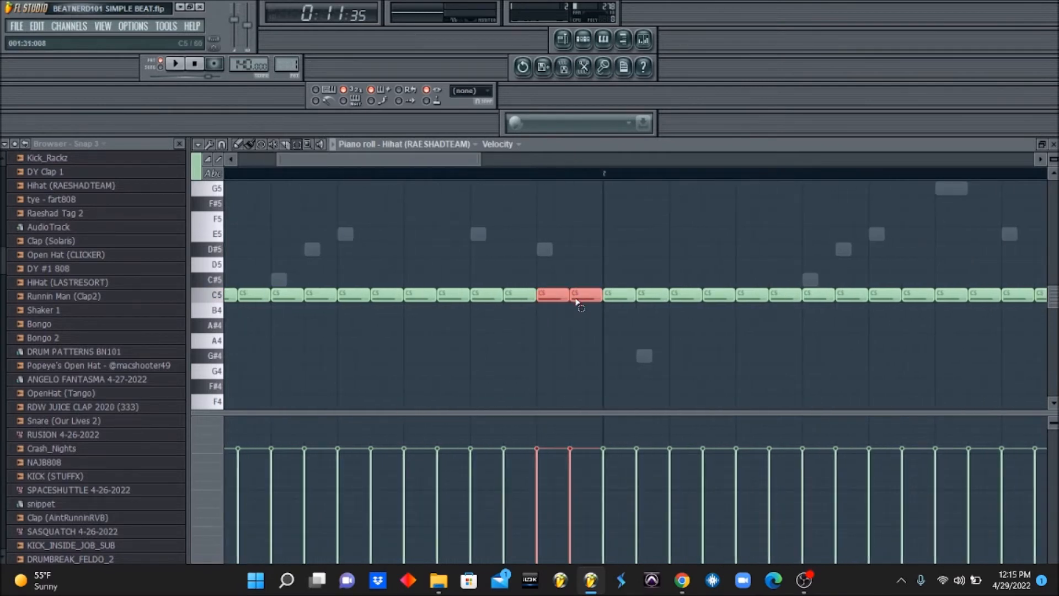
{"action": "key", "text": "ctrl+u"}
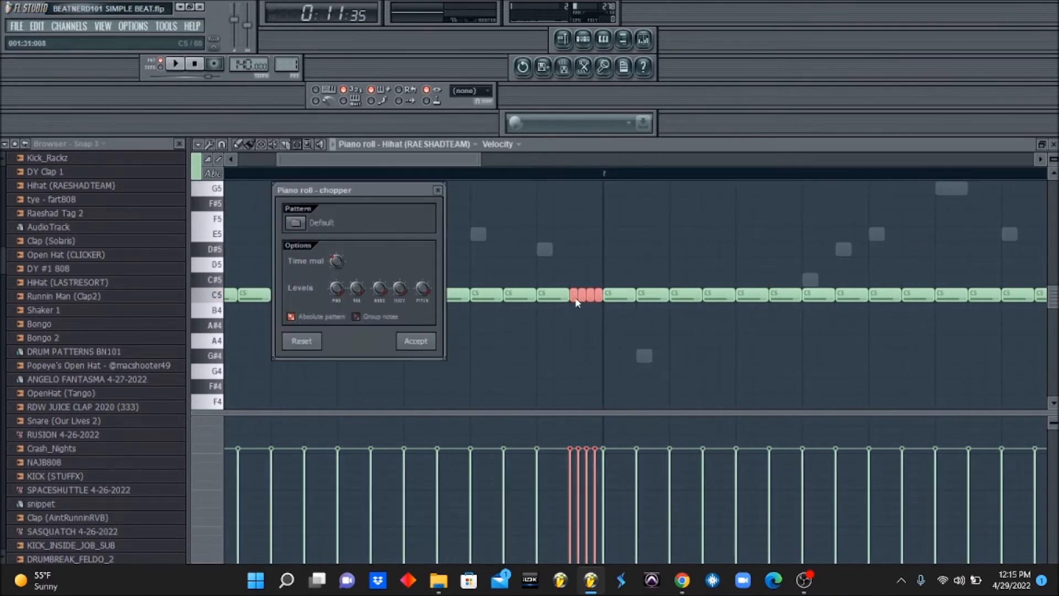
{"action": "left_click", "coordinate": [408, 341]}
- Set snap to 1/3 step and build bar 2 hi-hat rolls: short C5, C5, B4 from step 15 and rising A4, A#4, B4 from step 25
{"action": "left_click", "coordinate": [222, 145]}
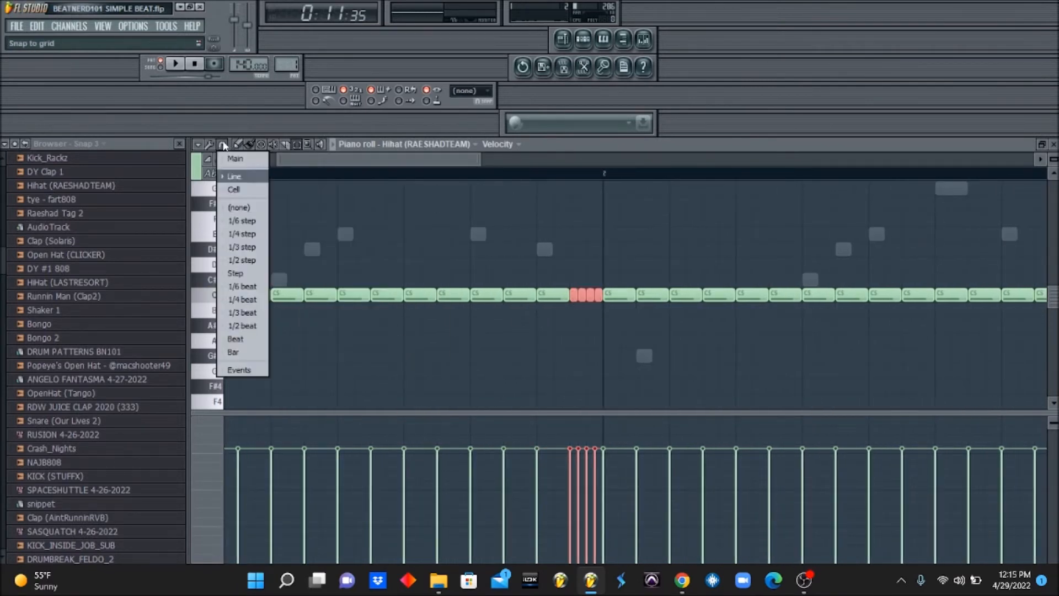
{"action": "left_click", "coordinate": [237, 247]}
{"action": "left_click_drag", "start_coordinate": [320, 160], "coordinate": [409, 163]}
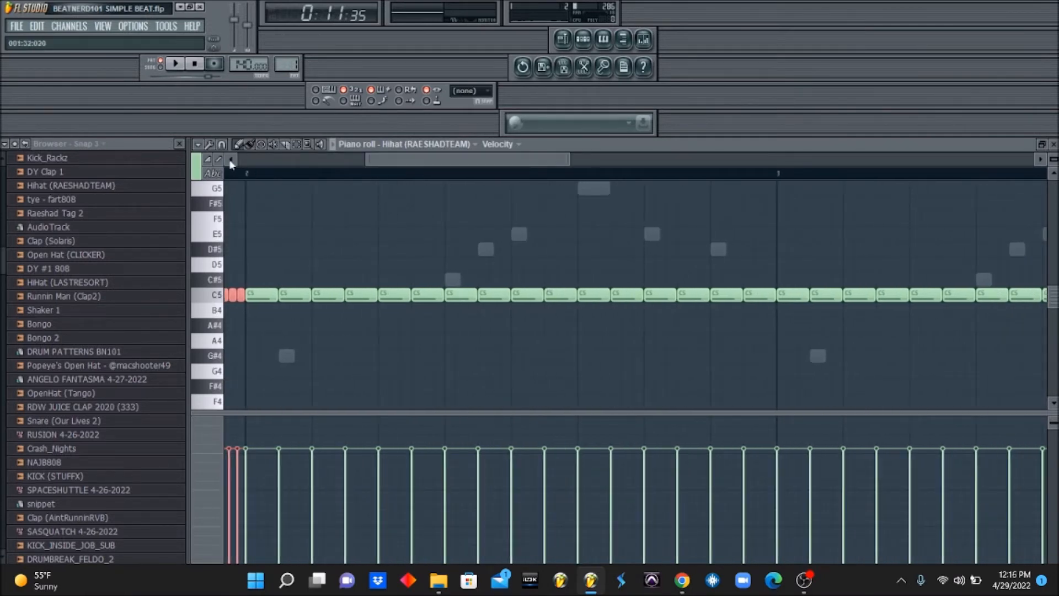
{"action": "left_click", "coordinate": [197, 144]}
{"action": "left_click", "coordinate": [217, 145]}
{"action": "left_click", "coordinate": [222, 144]}
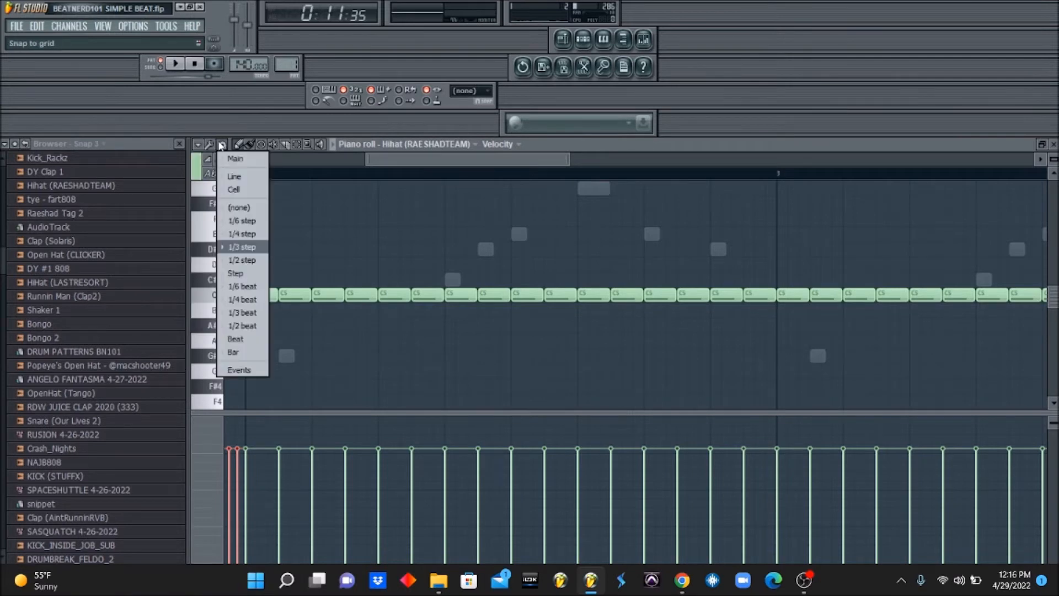
{"action": "left_click", "coordinate": [237, 246]}
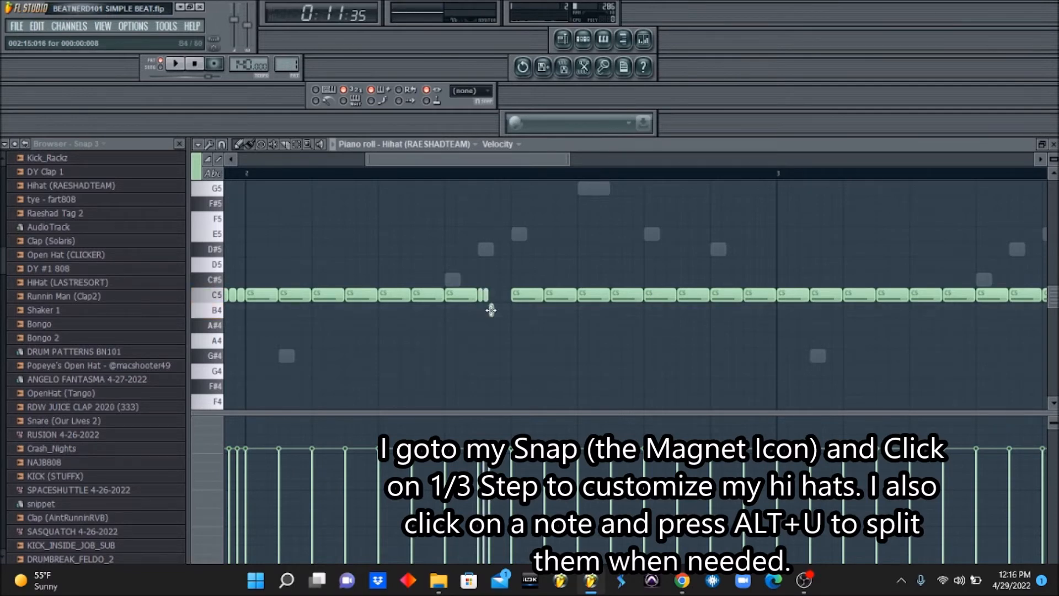
{"action": "left_click", "coordinate": [658, 326]}
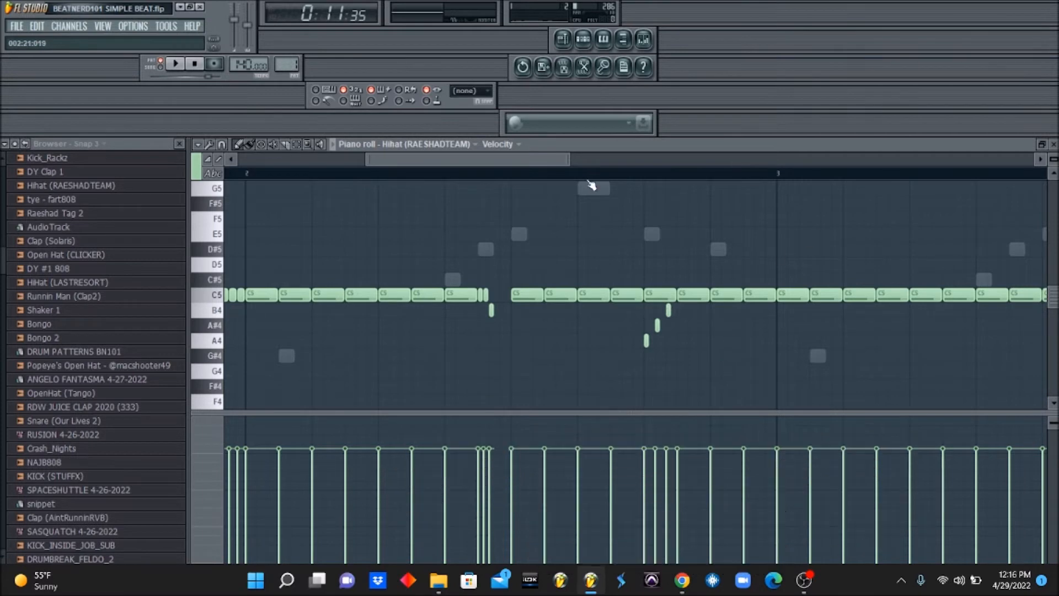
- Replace the hi-hat notes at steps 17 and 19 of bar 3 with four short C5 hits and one B4, and audition the roll
{"action": "left_click_drag", "start_coordinate": [551, 161], "coordinate": [677, 205]}
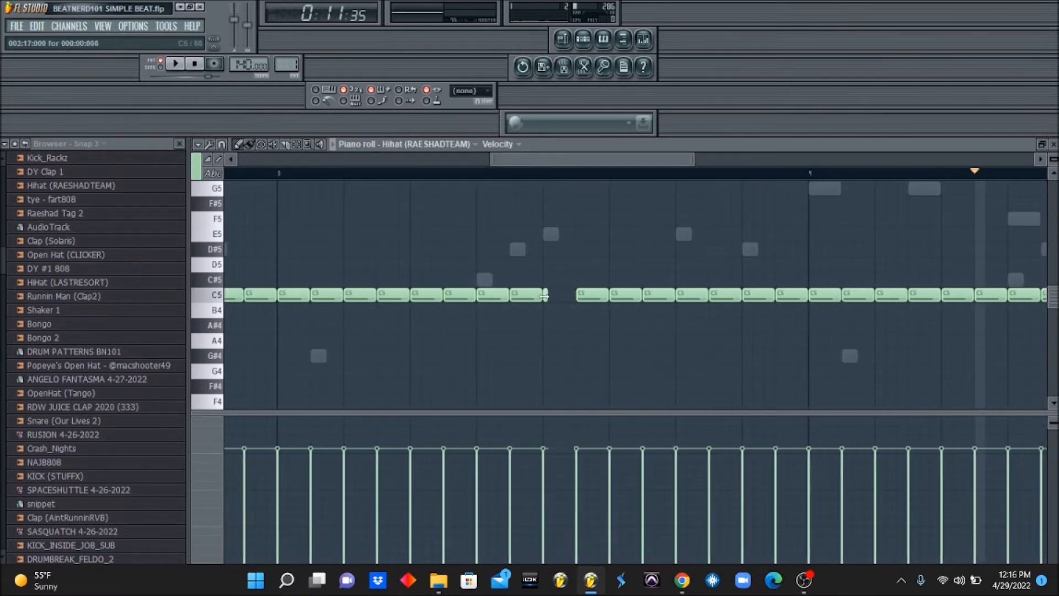
{"action": "left_click", "coordinate": [555, 295]}
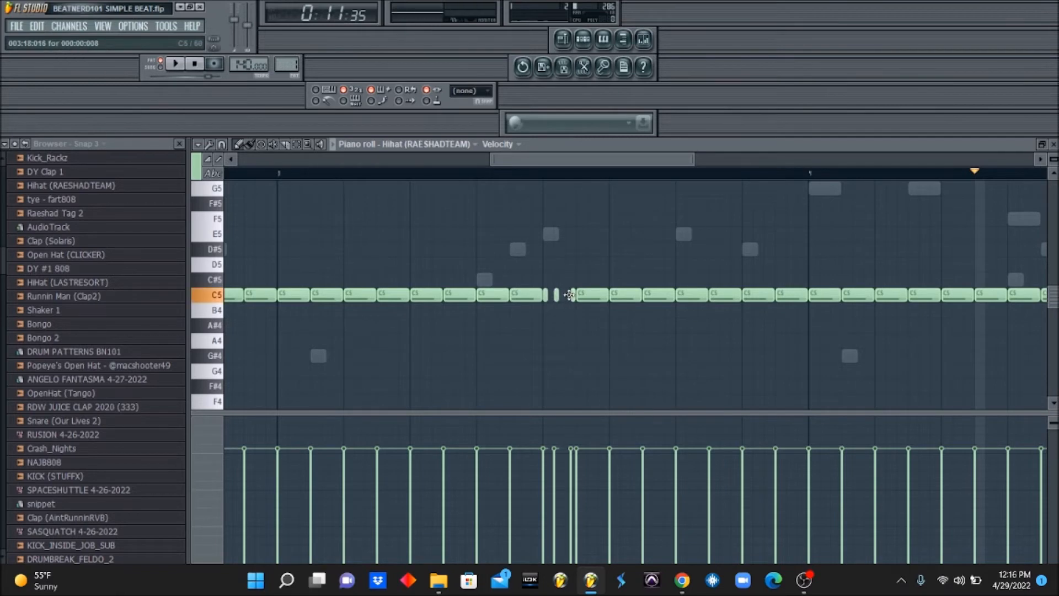
{"action": "right_click", "coordinate": [588, 295]}
{"action": "left_click", "coordinate": [573, 295]}
{"action": "left_click", "coordinate": [586, 310]}
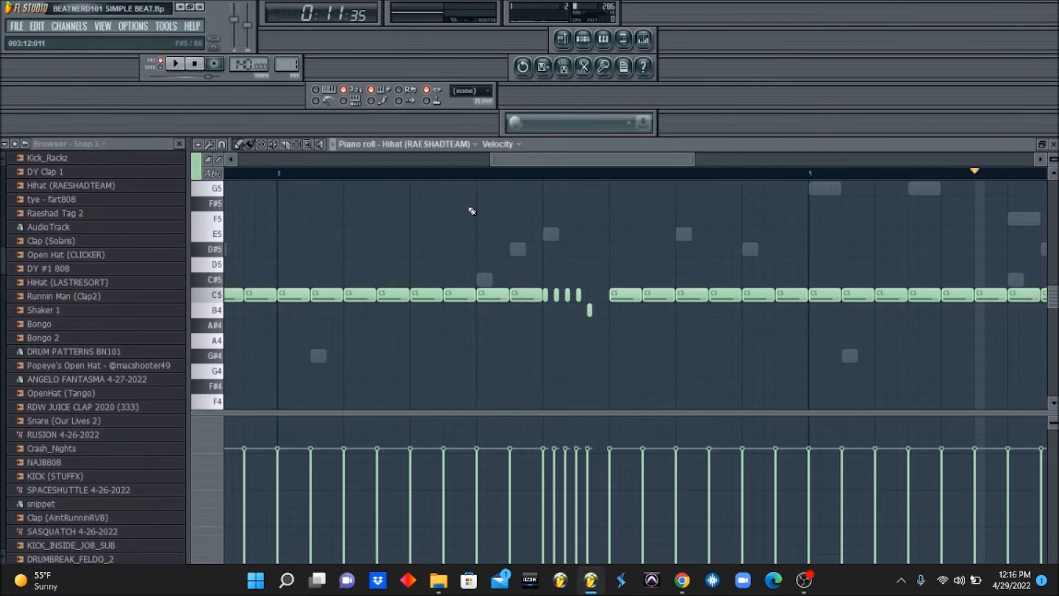
{"action": "left_click", "coordinate": [415, 173]}
{"action": "key", "text": "space"}
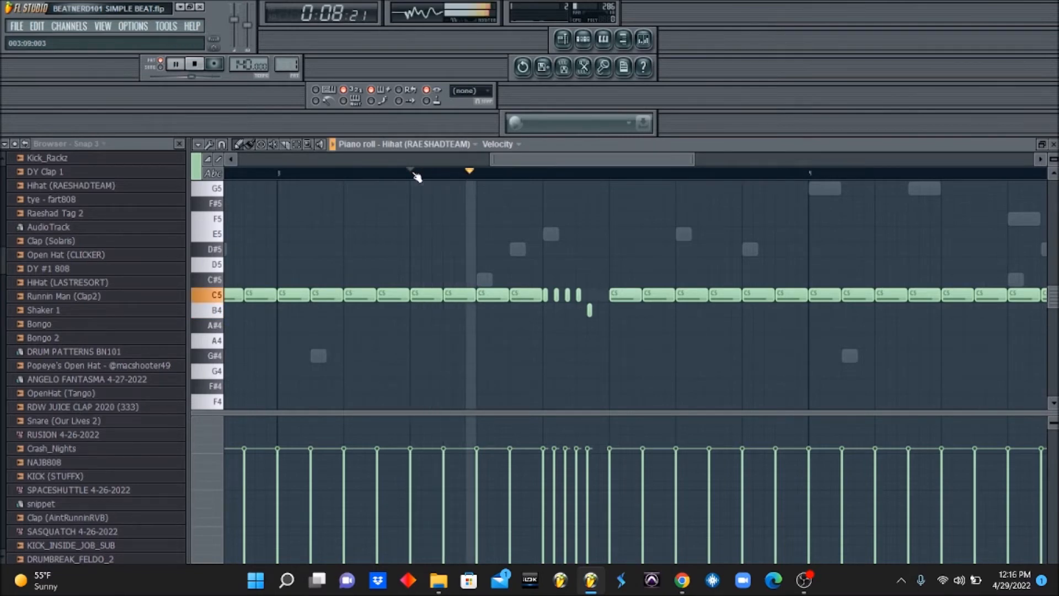
{"action": "key", "text": "space"}
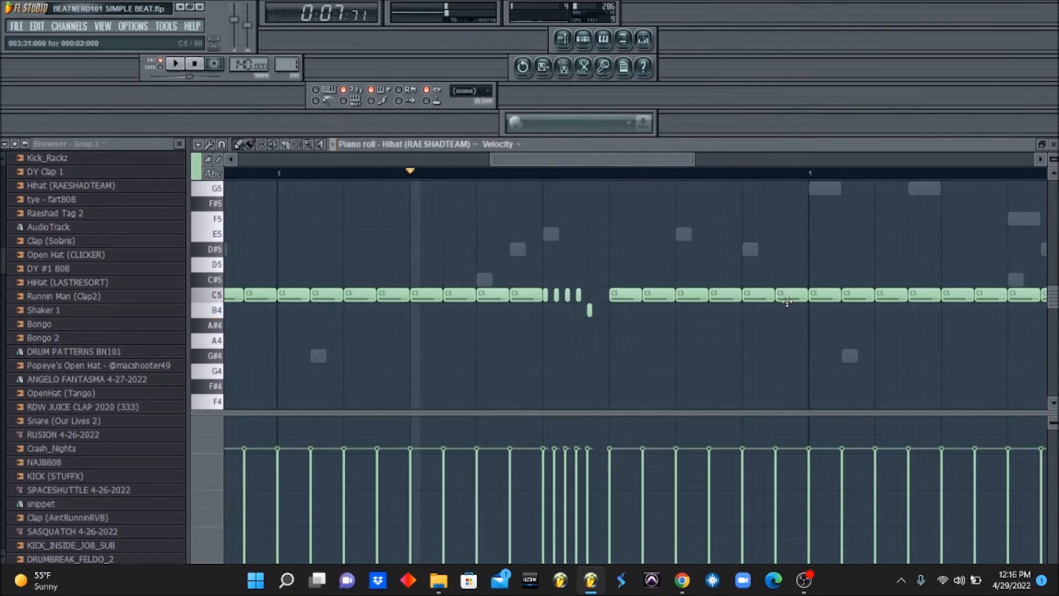
- Add a falling roll of short B4, A#4 and A4 hi-hat notes at step 29 of bar 3, and play it back
{"action": "left_click", "coordinate": [747, 311]}
{"action": "left_click", "coordinate": [749, 325]}
{"action": "left_click", "coordinate": [754, 340]}
{"action": "key", "text": "space"}
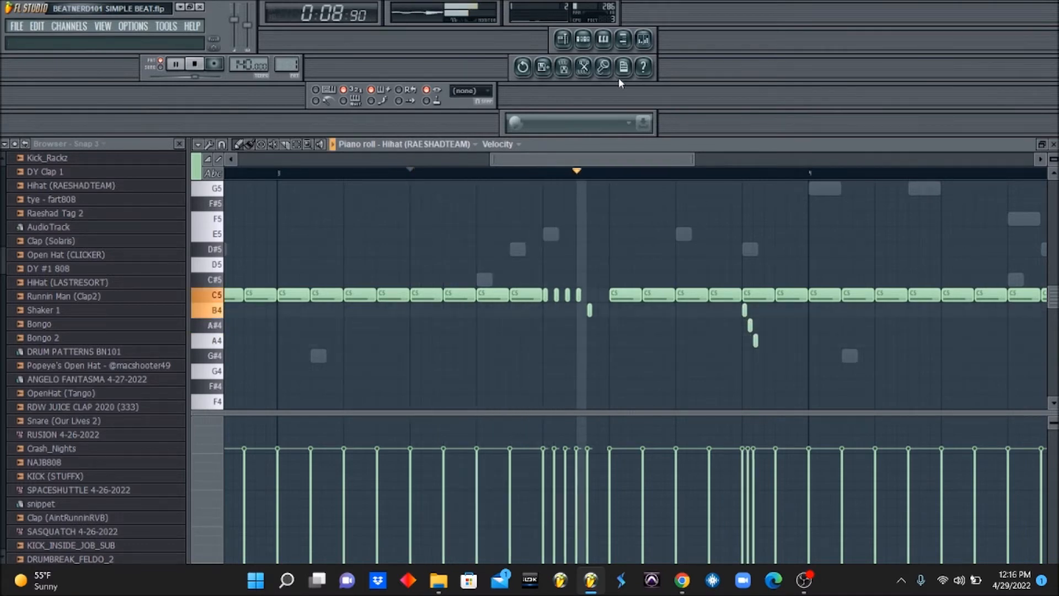
{"action": "left_click", "coordinate": [583, 39]}
{"action": "left_click", "coordinate": [583, 39]}
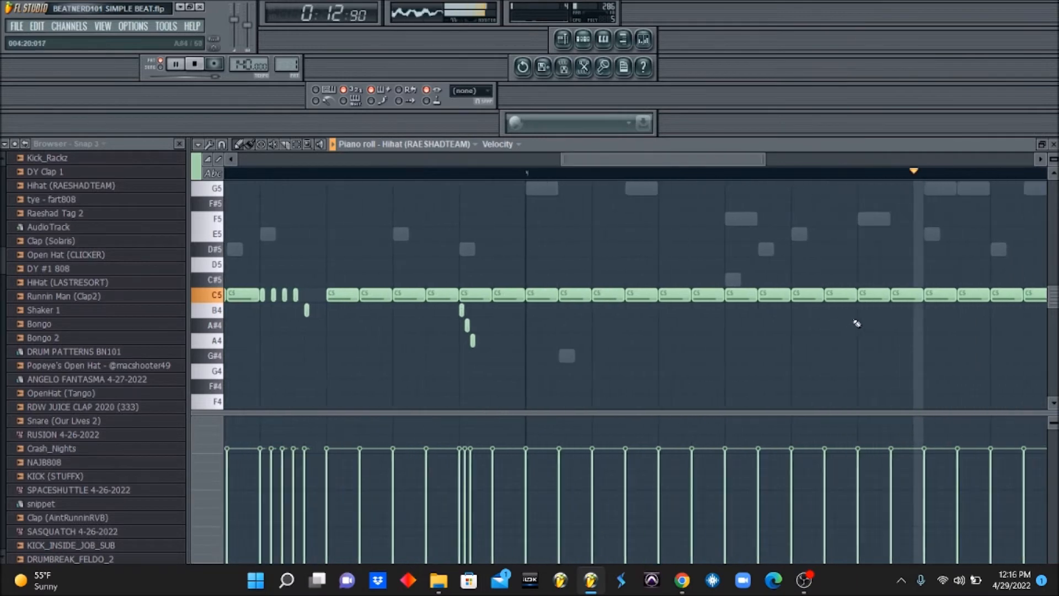
- Add three short B4 hi-hat notes from step 21 of bar 4, and return to the step sequencer
{"action": "left_click", "coordinate": [860, 310]}
{"action": "left_click", "coordinate": [871, 310]}
{"action": "left_click", "coordinate": [881, 310]}
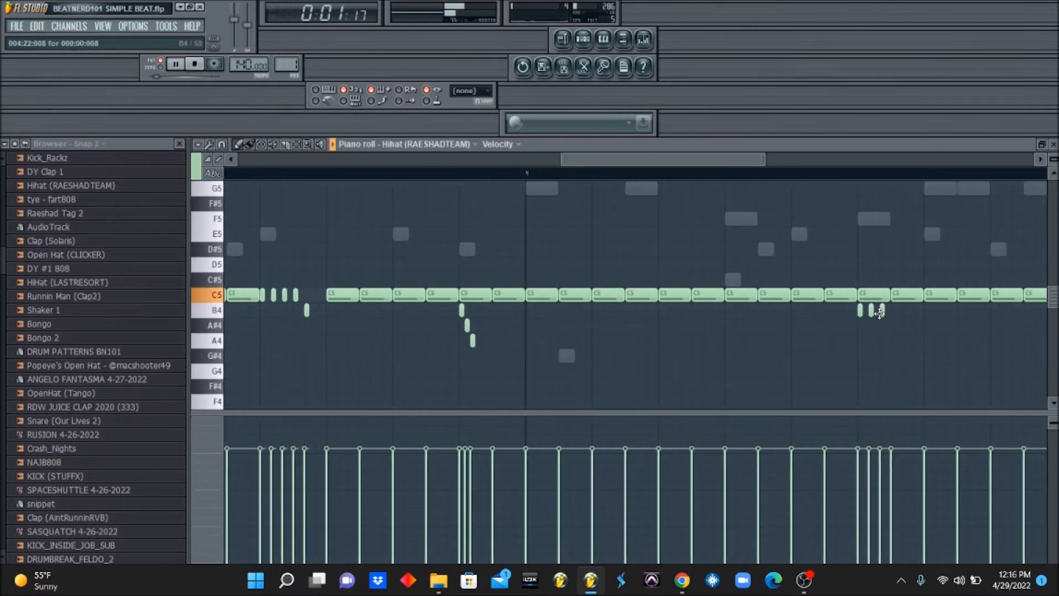
{"action": "left_click", "coordinate": [585, 43]}
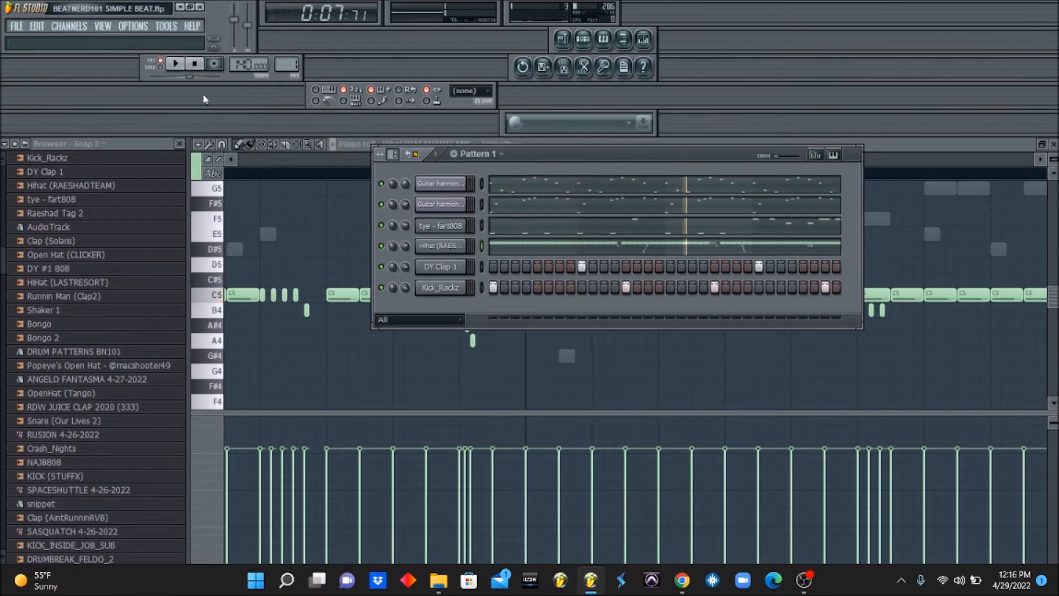
- Add an Xpand!2 channel, load the 020 Ethnic preset Shakuhachi+ into part A, and bring back the step sequencer
{"action": "left_click", "coordinate": [69, 27]}
{"action": "mouse_move", "coordinate": [83, 40]}
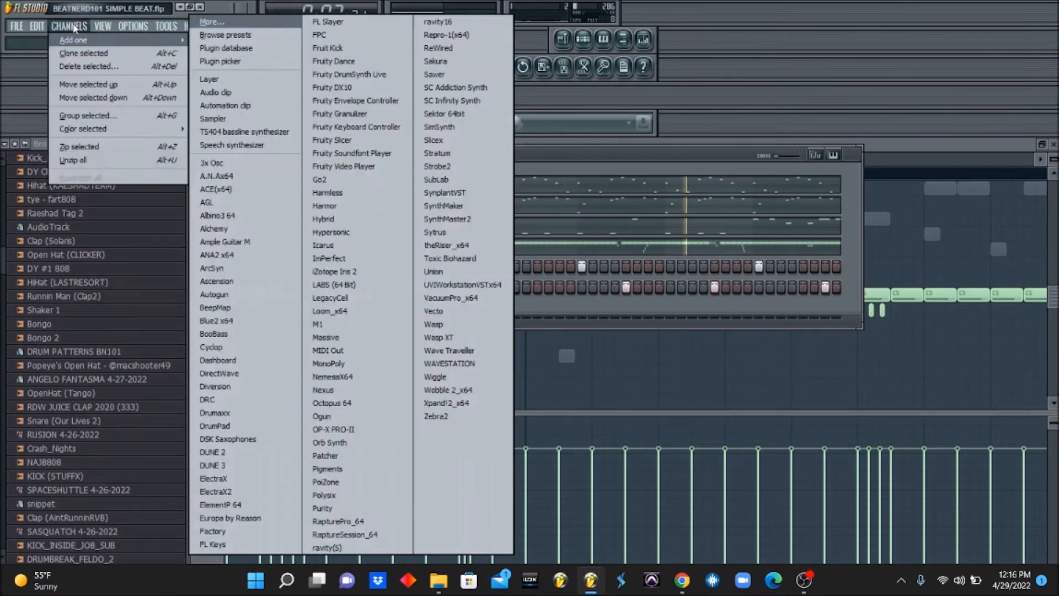
{"action": "left_click", "coordinate": [475, 402]}
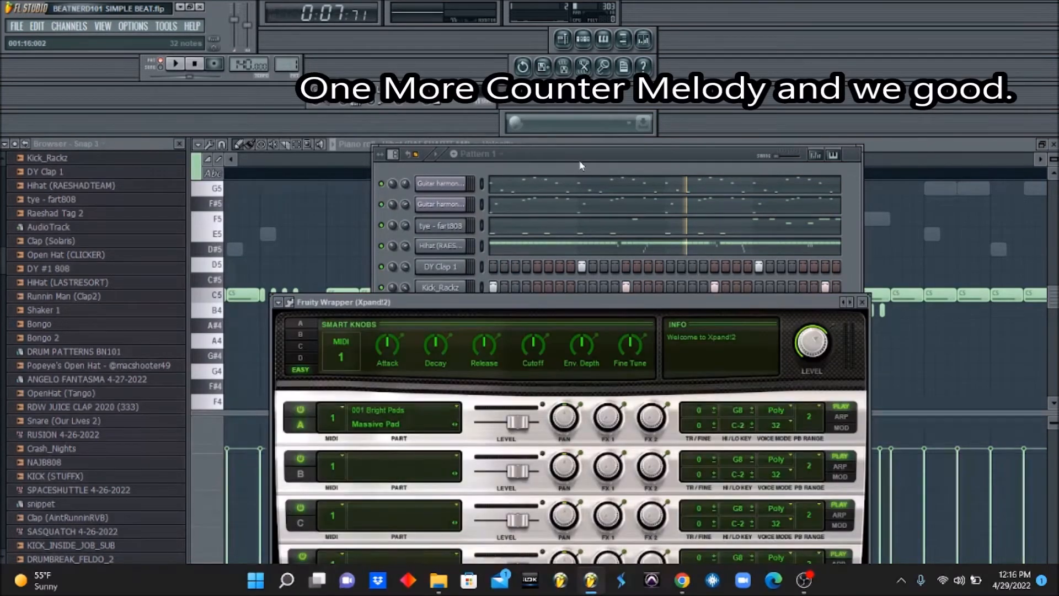
{"action": "left_click", "coordinate": [381, 425]}
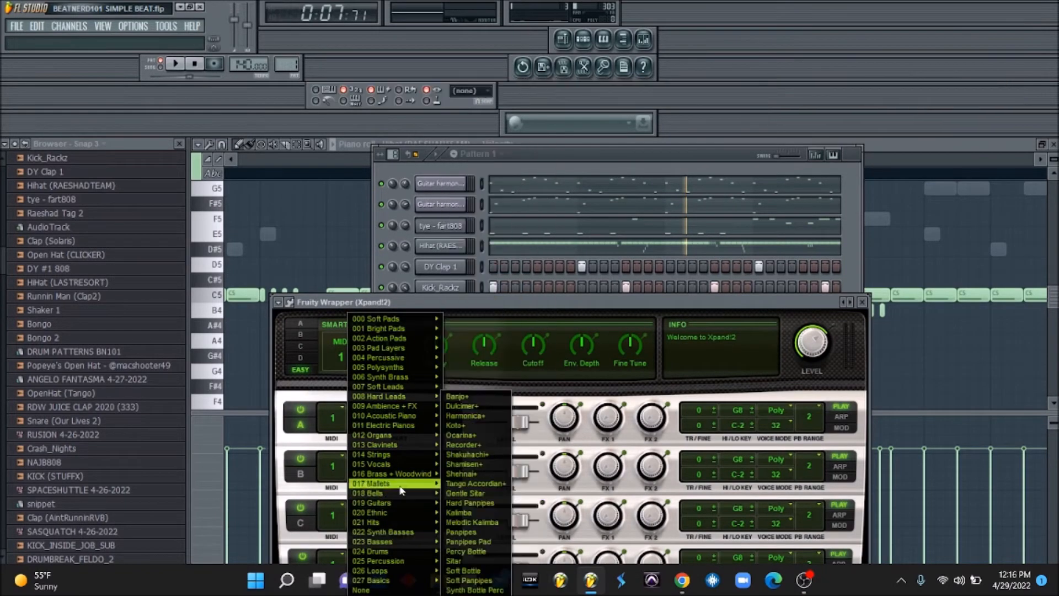
{"action": "mouse_move", "coordinate": [402, 435]}
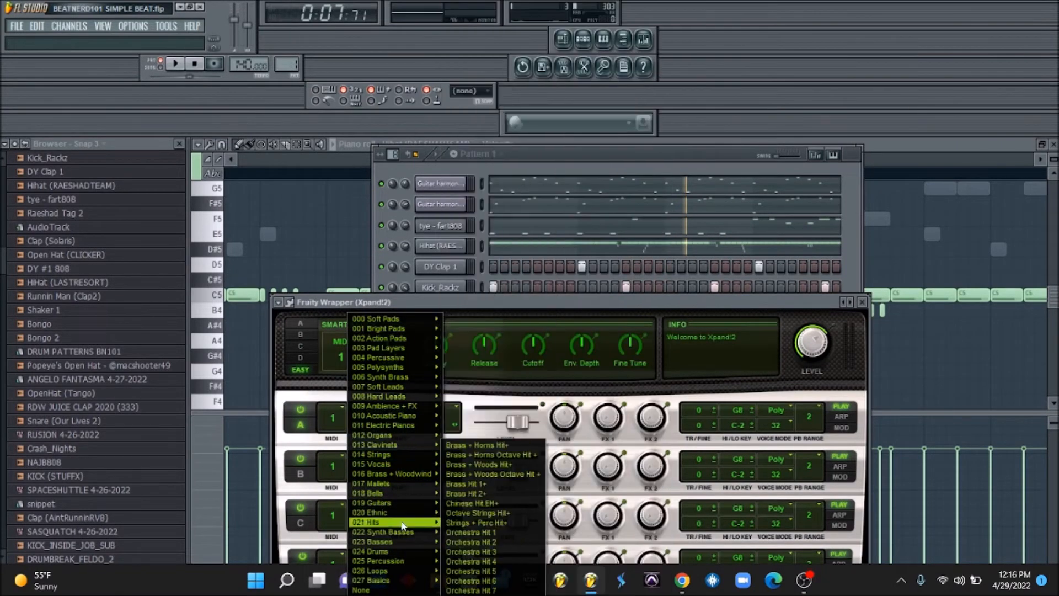
{"action": "mouse_move", "coordinate": [403, 517]}
{"action": "left_click", "coordinate": [486, 458]}
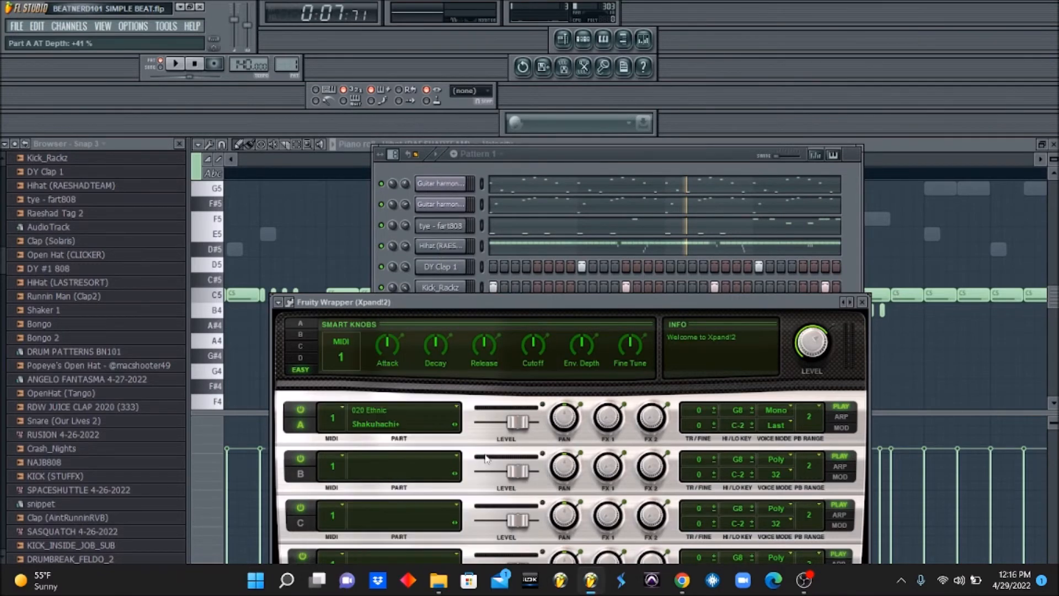
{"action": "left_click", "coordinate": [564, 163]}
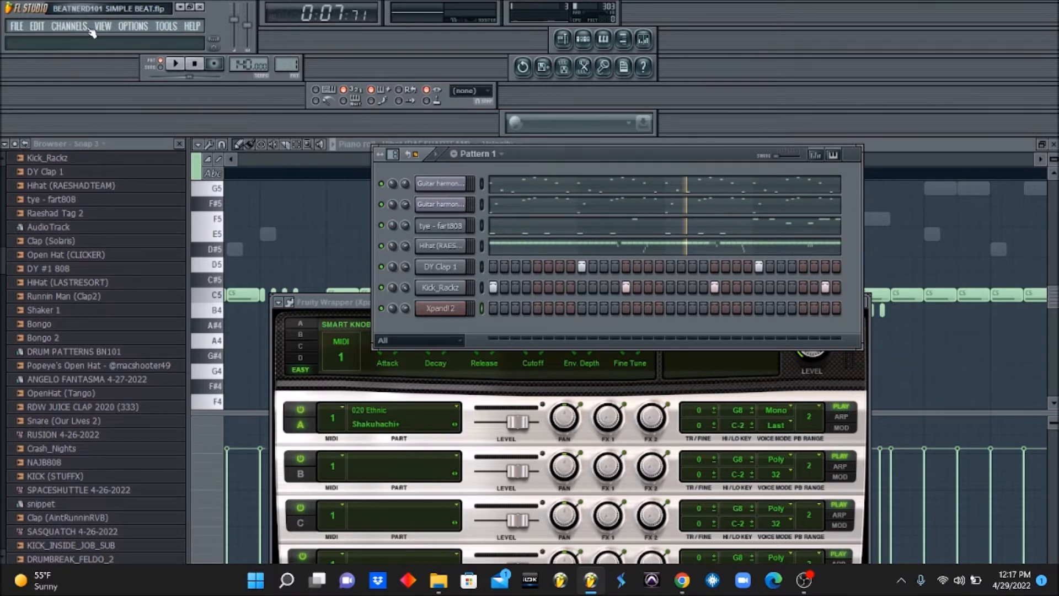
- Check the system settings and arm recording for the Xpand!2 channel
{"action": "left_click", "coordinate": [138, 27]}
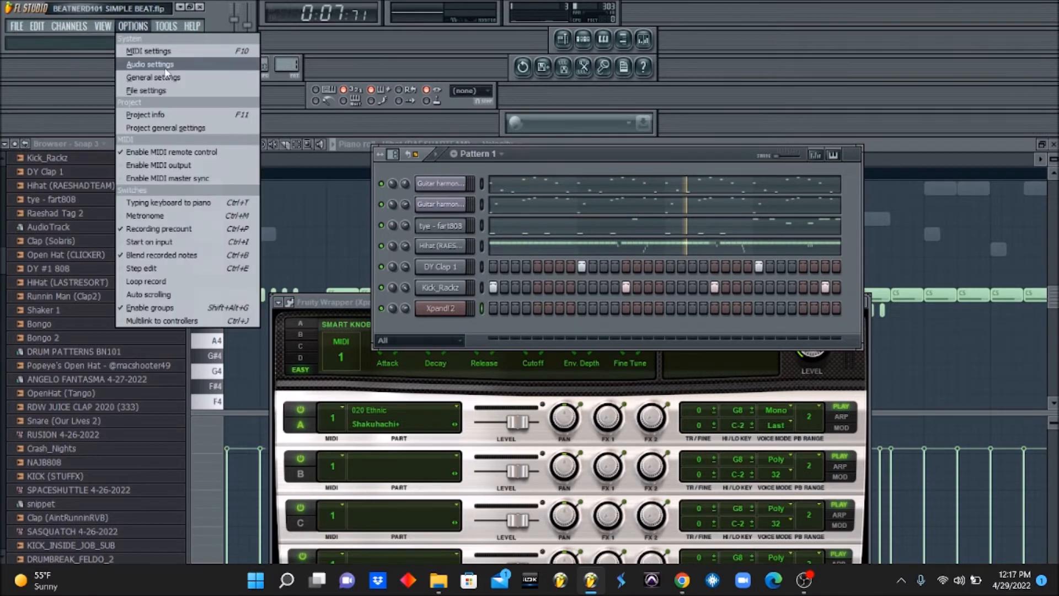
{"action": "left_click", "coordinate": [147, 59]}
{"action": "left_click", "coordinate": [480, 142]}
{"action": "left_click", "coordinate": [450, 154]}
{"action": "left_click", "coordinate": [378, 162]}
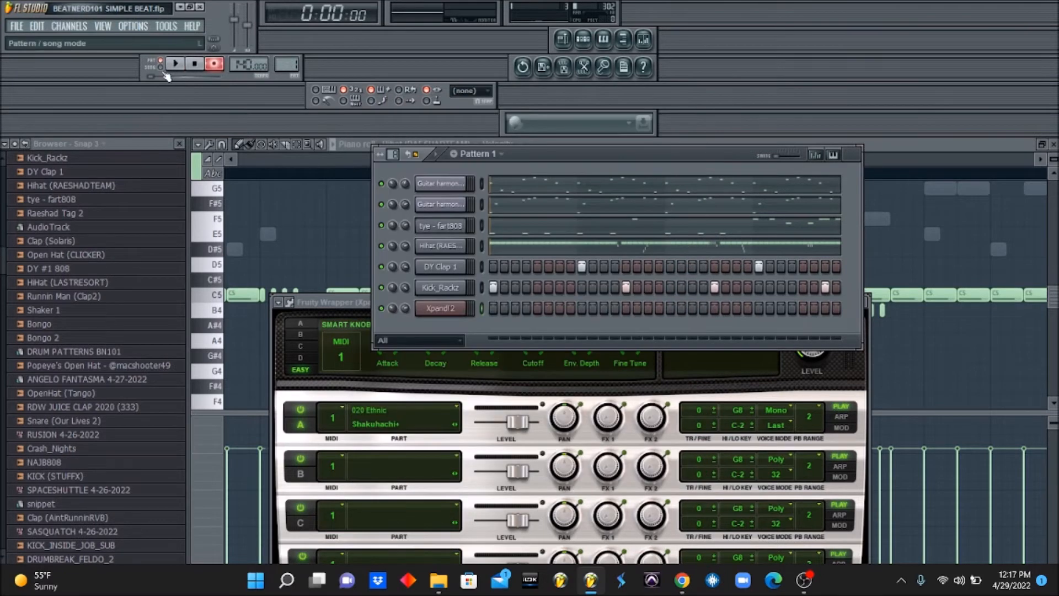
{"action": "left_click", "coordinate": [177, 64]}
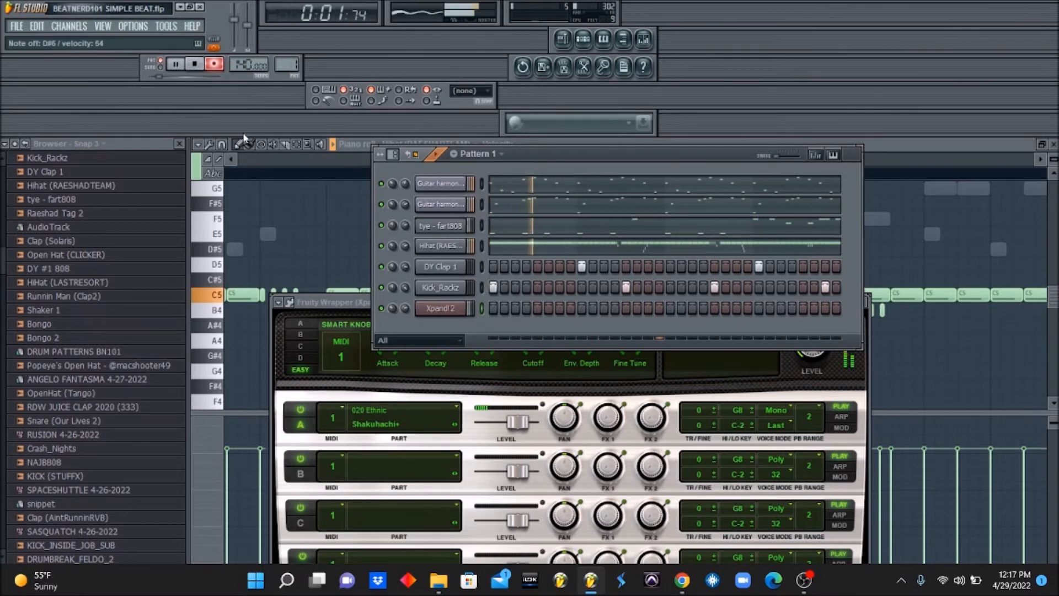
{"action": "key", "text": "space"}
{"action": "key", "text": "ctrl+z"}
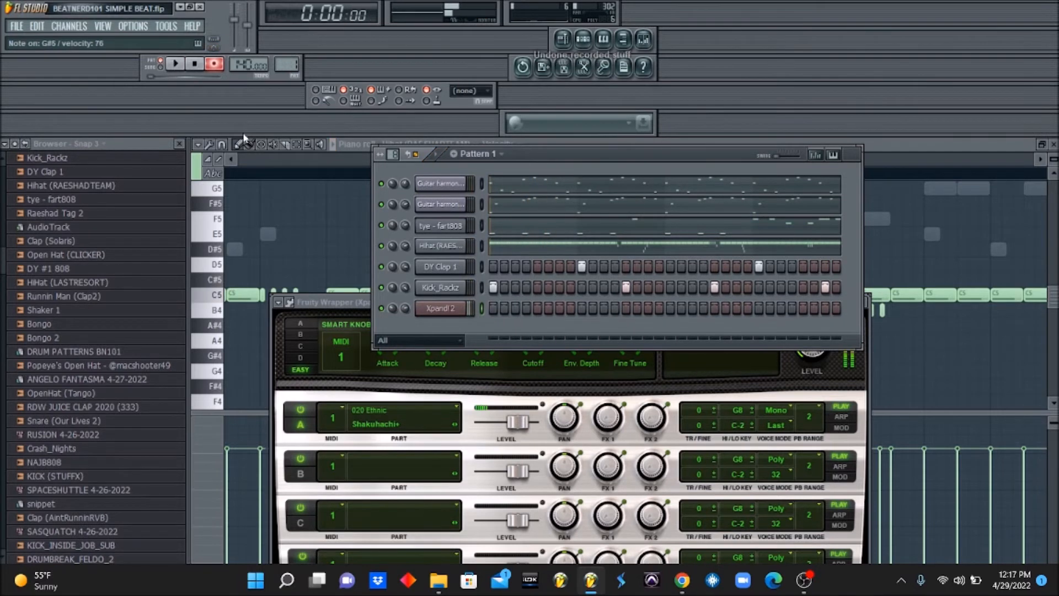
{"action": "key", "text": "space"}
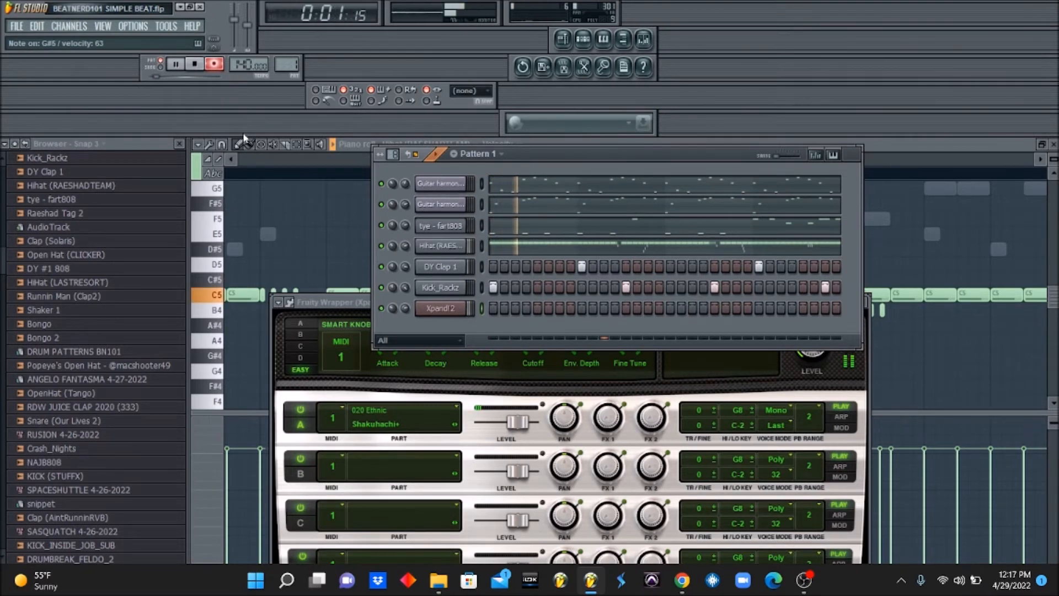
{"action": "key", "text": "space"}
{"action": "key", "text": "ctrl+z"}
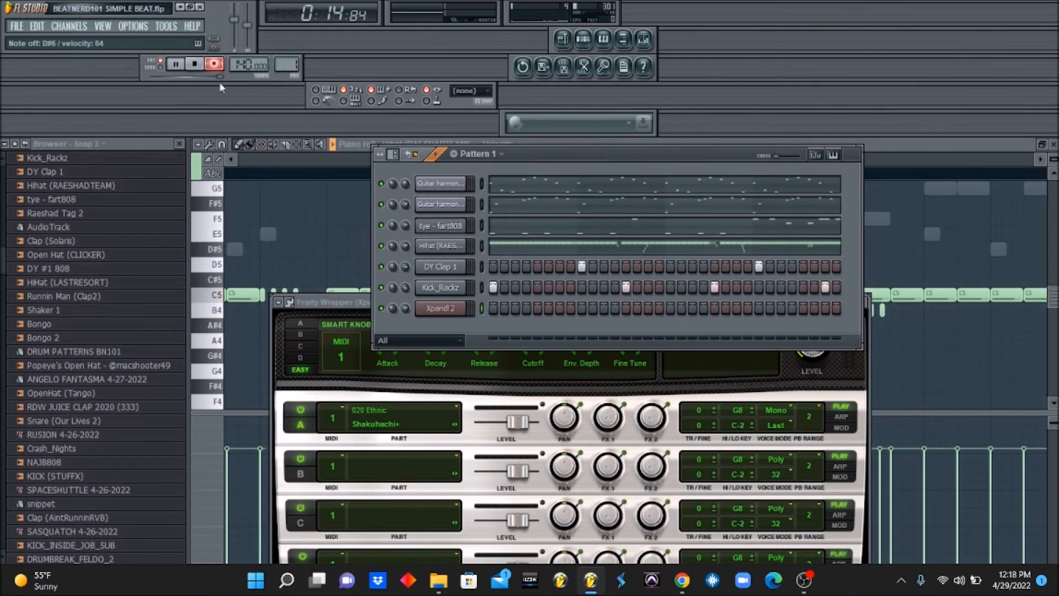
- Finish recording the Xpand!2 counter melody, and play its notes back in the piano roll
{"action": "key", "text": "space"}
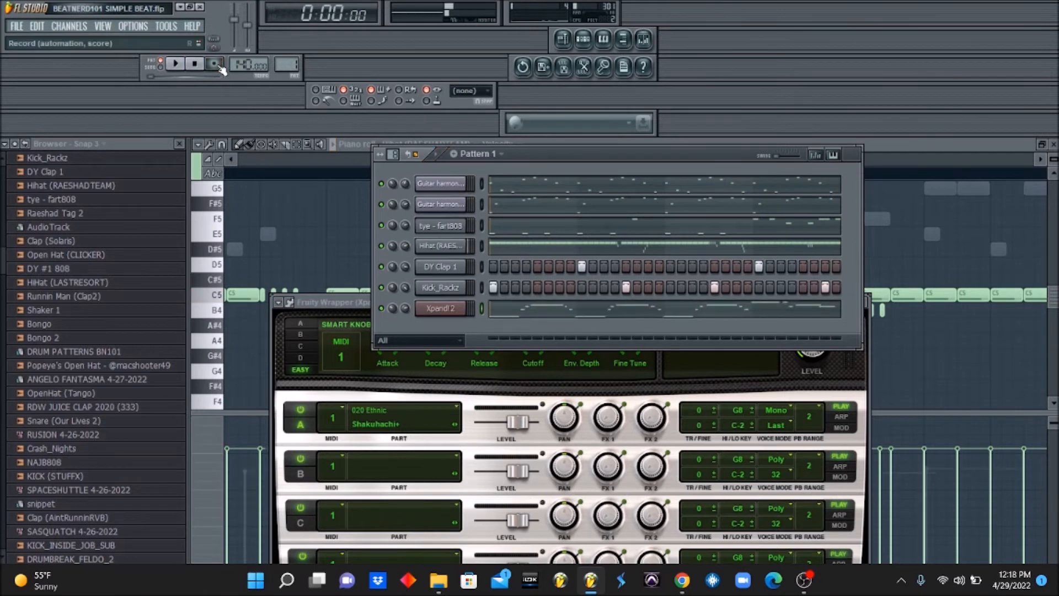
{"action": "left_click", "coordinate": [526, 312]}
{"action": "right_click", "coordinate": [256, 194]}
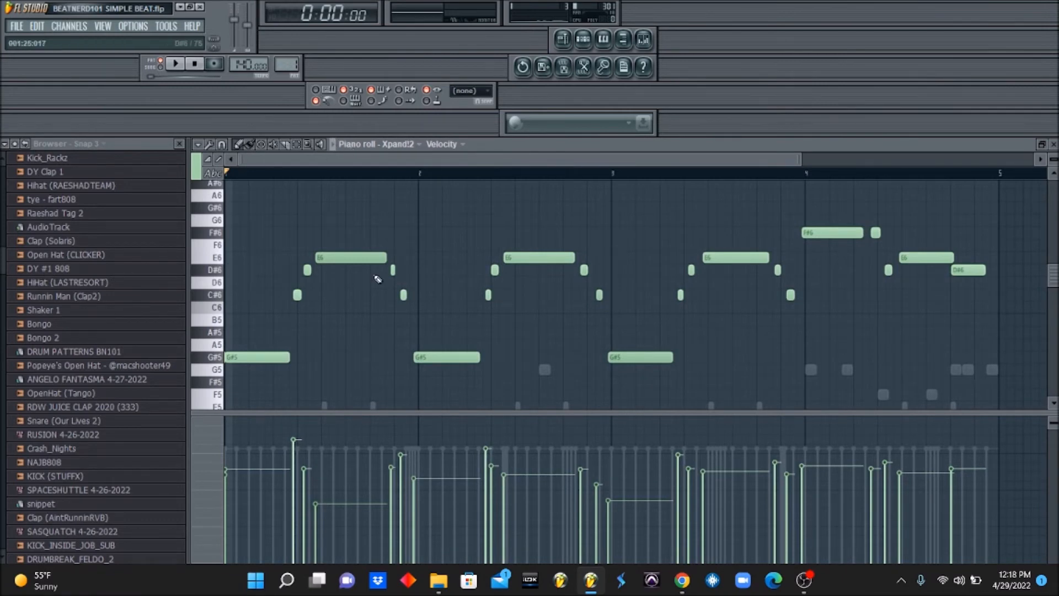
{"action": "key", "text": "space"}
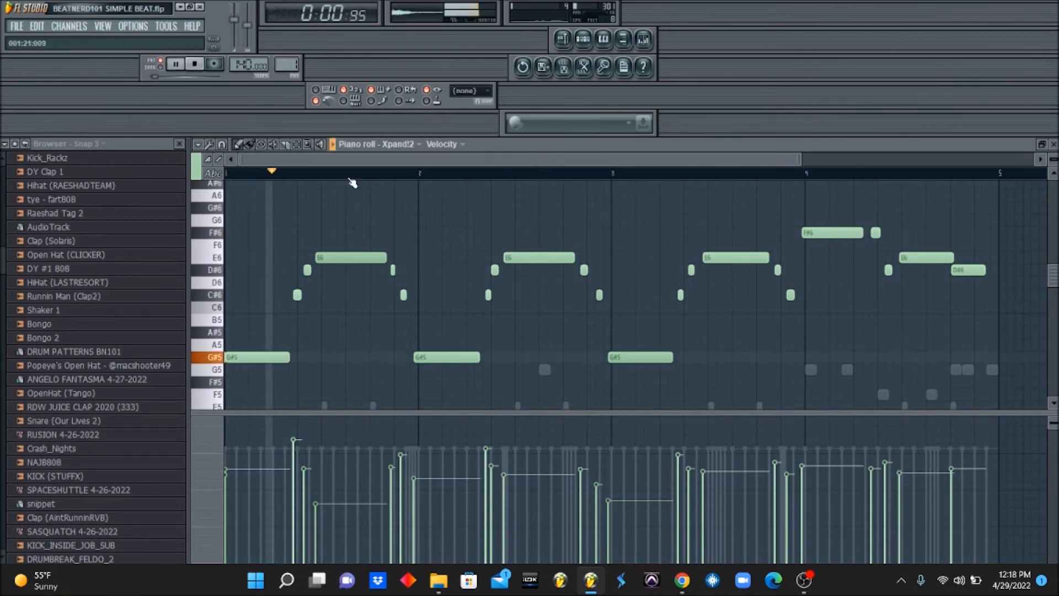
{"action": "key", "text": "space"}
{"action": "key", "text": "space"}
{"action": "key", "text": "space"}
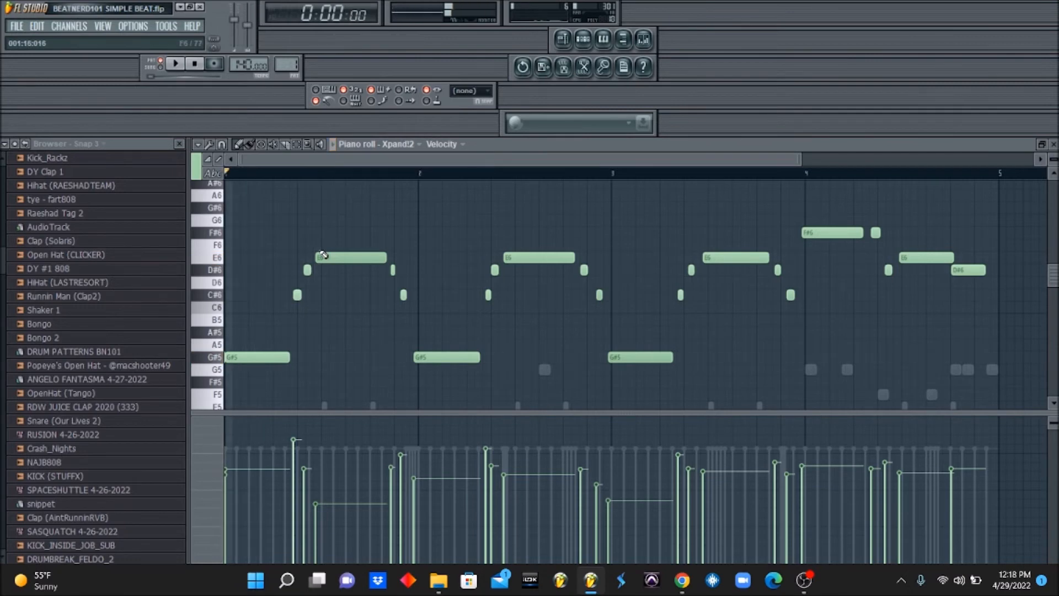
- Nudge the whole recorded Xpand!2 melody slightly later in fine increments
{"action": "left_click", "coordinate": [224, 145]}
{"action": "left_click", "coordinate": [248, 217]}
{"action": "key", "text": "shift+Right"}
{"action": "key", "text": "shift+Right"}
{"action": "key", "text": "shift+Right"}
{"action": "key", "text": "shift+Right"}
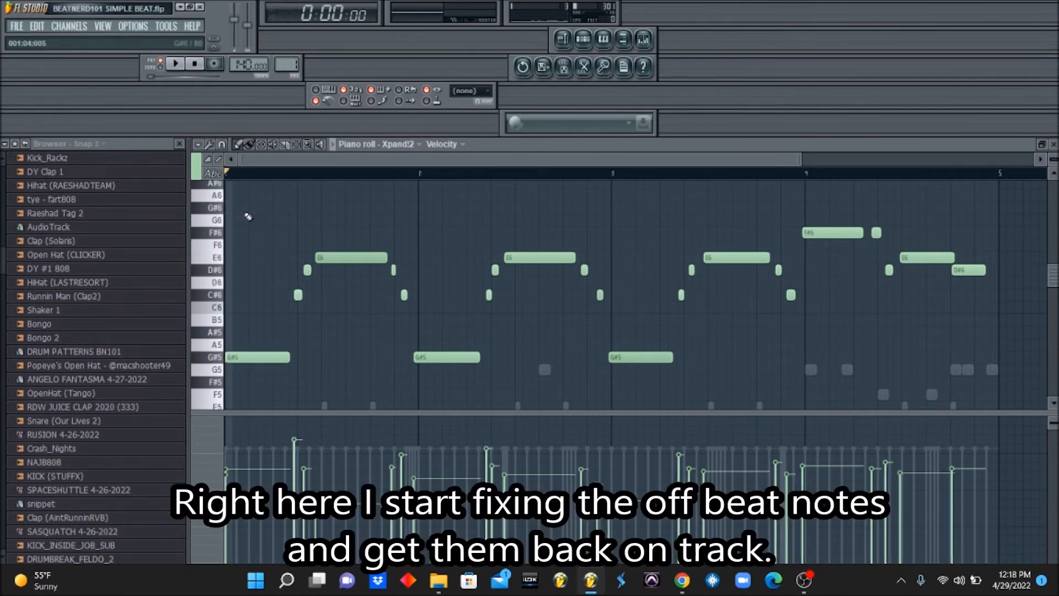
{"action": "key", "text": "shift+Right"}
{"action": "key", "text": "shift+Right"}
{"action": "key", "text": "shift+Right"}
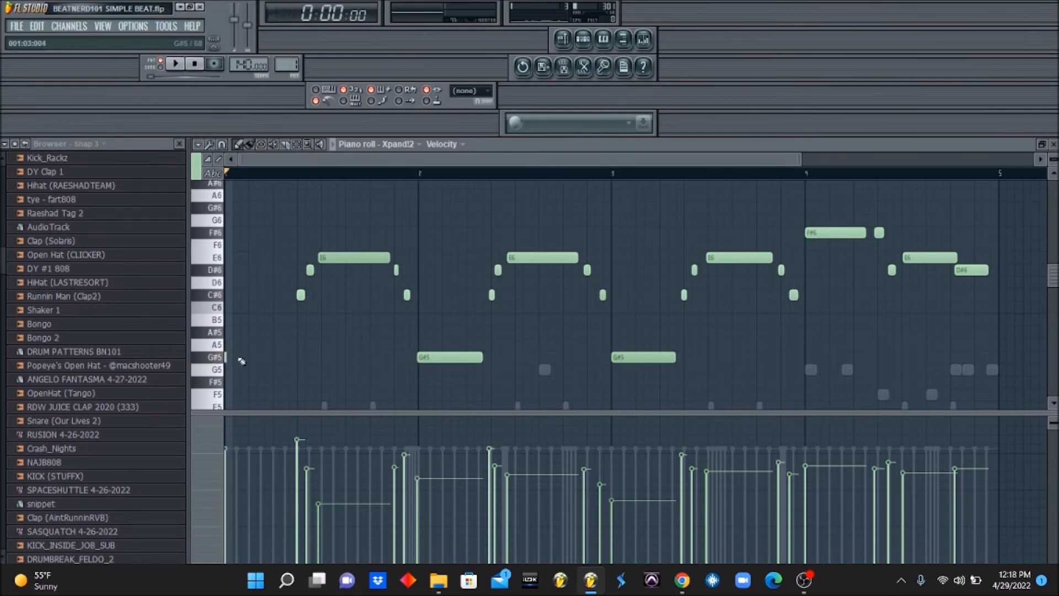
- Extend the opening G#5 note of bar 1 up to the first C#6, and shift the bar's E6 note slightly later
{"action": "key", "text": "space"}
{"action": "left_click_drag", "start_coordinate": [260, 366], "coordinate": [291, 367]}
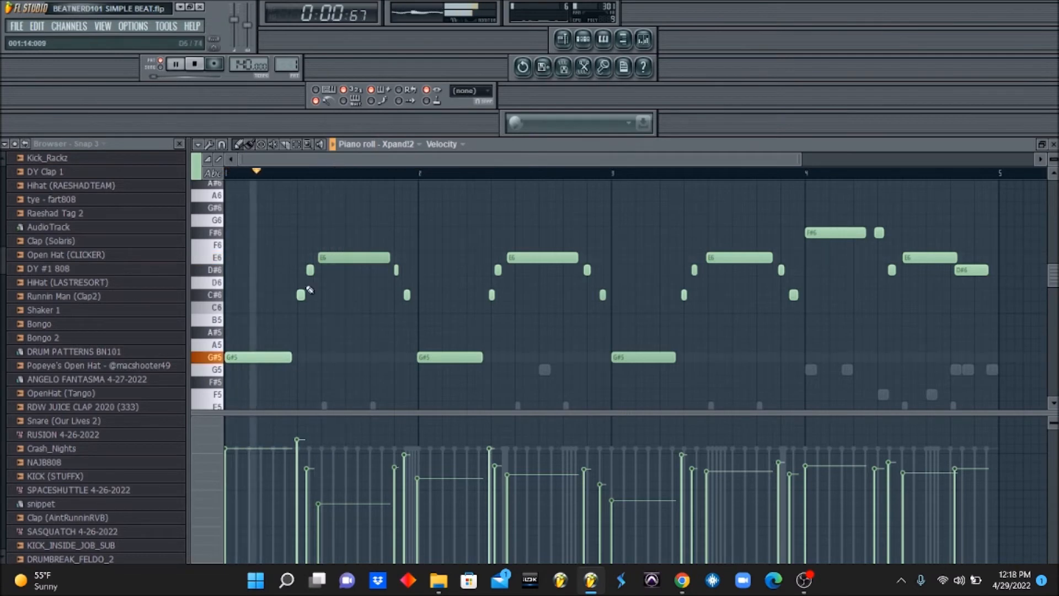
{"action": "left_click_drag", "start_coordinate": [329, 261], "coordinate": [333, 263]}
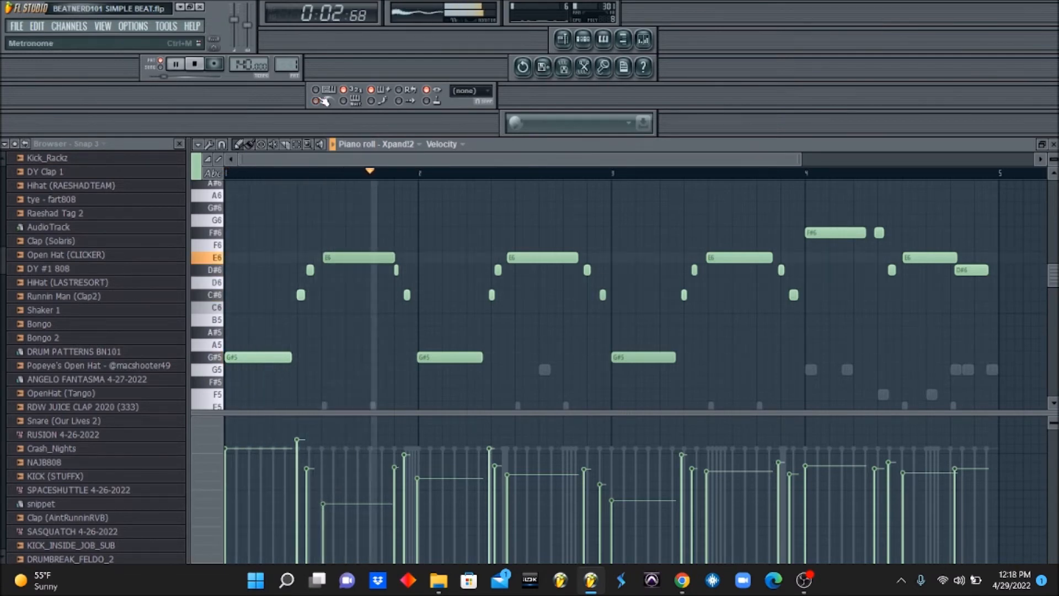
- Align the G#5 note with the start of bar 2, and shift that bar's D#6 and E6 notes slightly later
{"action": "left_click_drag", "start_coordinate": [428, 356], "coordinate": [431, 356]}
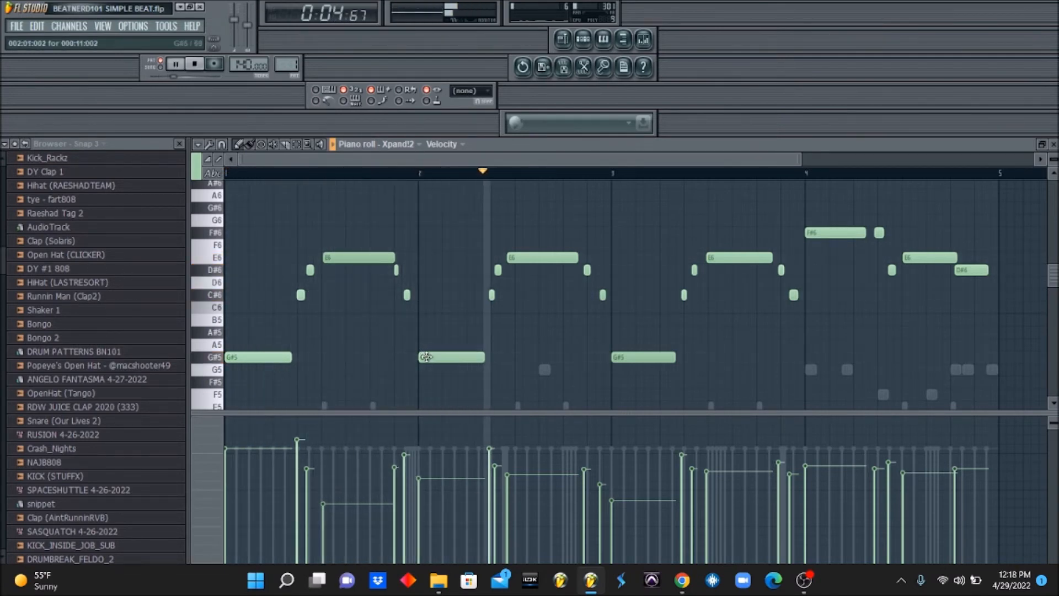
{"action": "left_click_drag", "start_coordinate": [498, 270], "coordinate": [500, 270]}
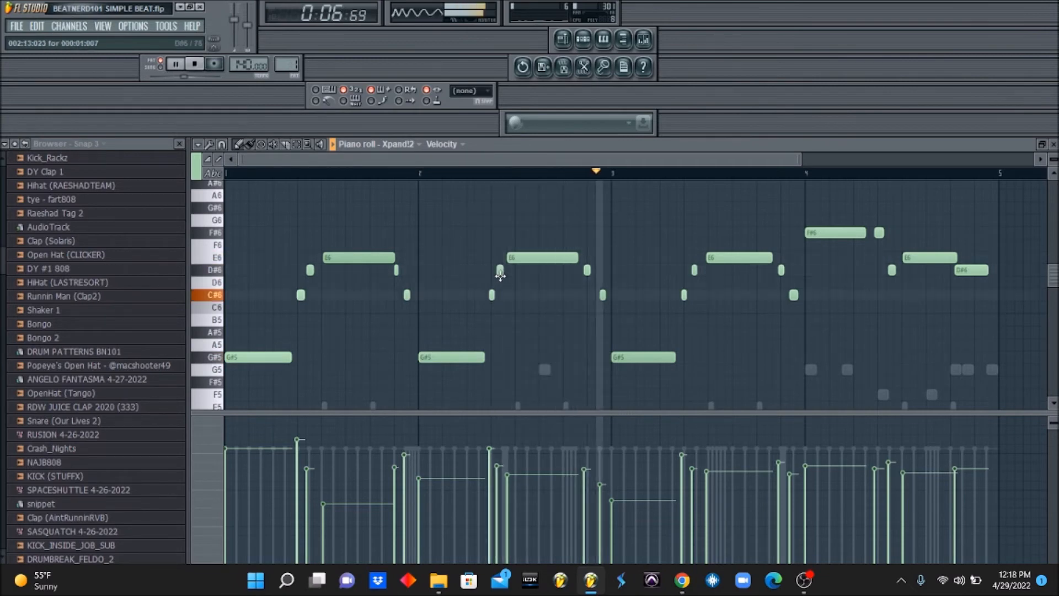
{"action": "key", "text": "space"}
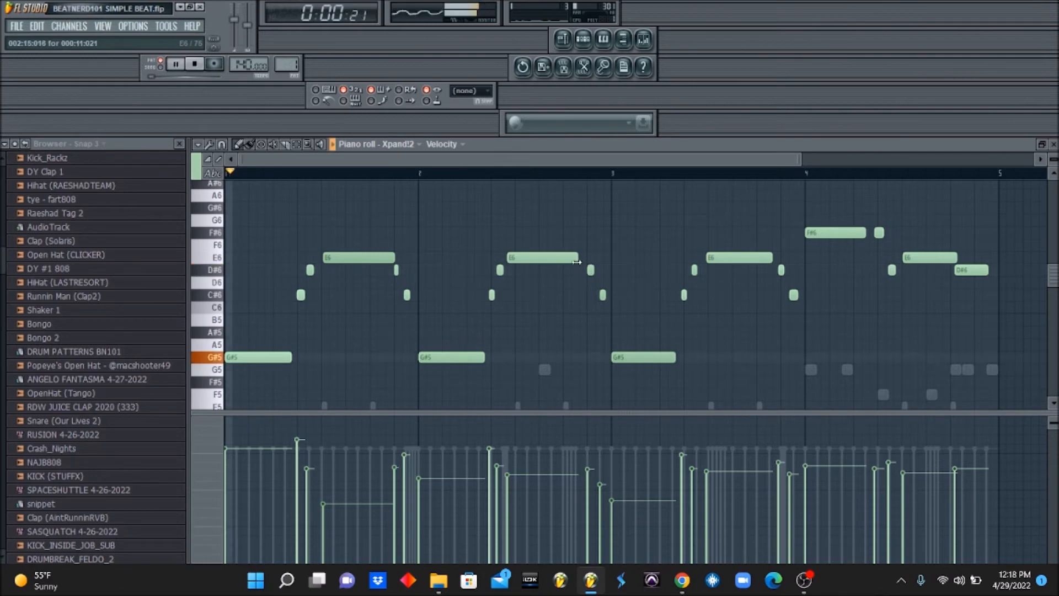
{"action": "left_click_drag", "start_coordinate": [551, 257], "coordinate": [560, 258]}
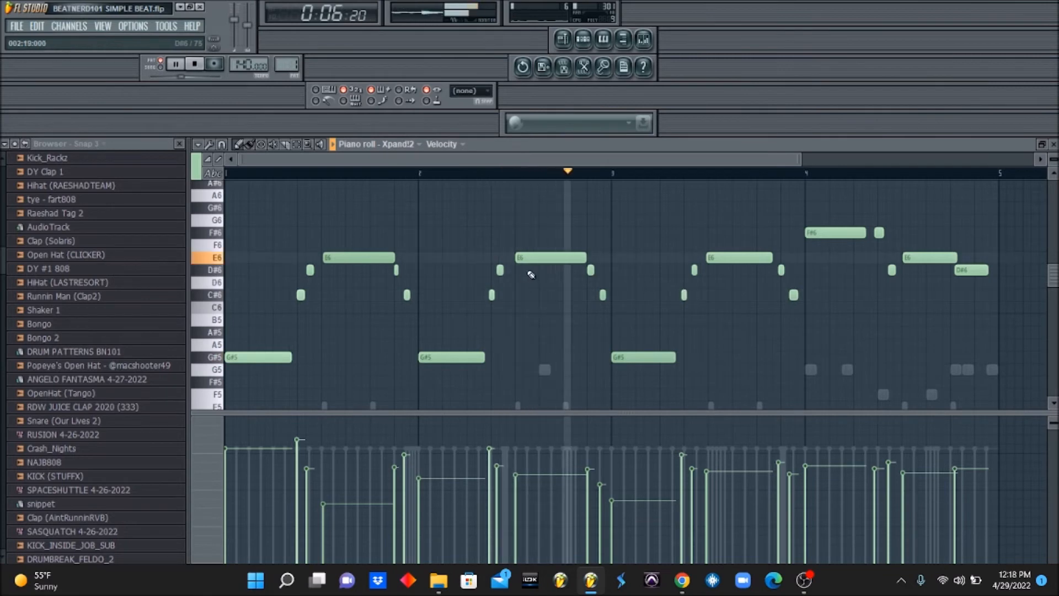
{"action": "left_click_drag", "start_coordinate": [499, 270], "coordinate": [502, 271]}
- Shift the first C#6 note of bar 3 and the short F#6 note of bar 4 slightly later
{"action": "left_click_drag", "start_coordinate": [693, 269], "coordinate": [688, 295]}
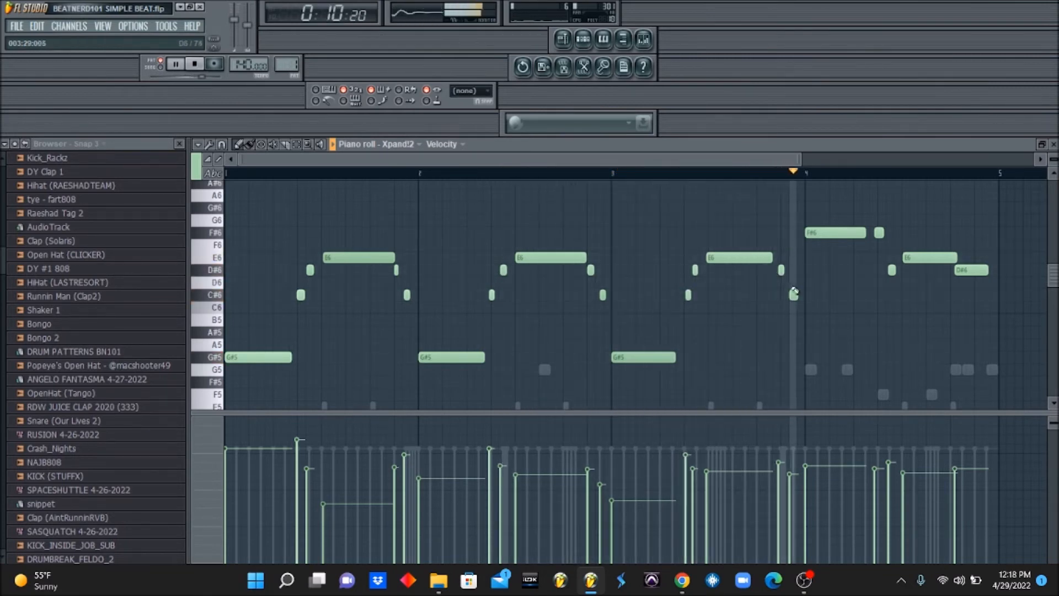
{"action": "left_click_drag", "start_coordinate": [765, 160], "coordinate": [808, 161]}
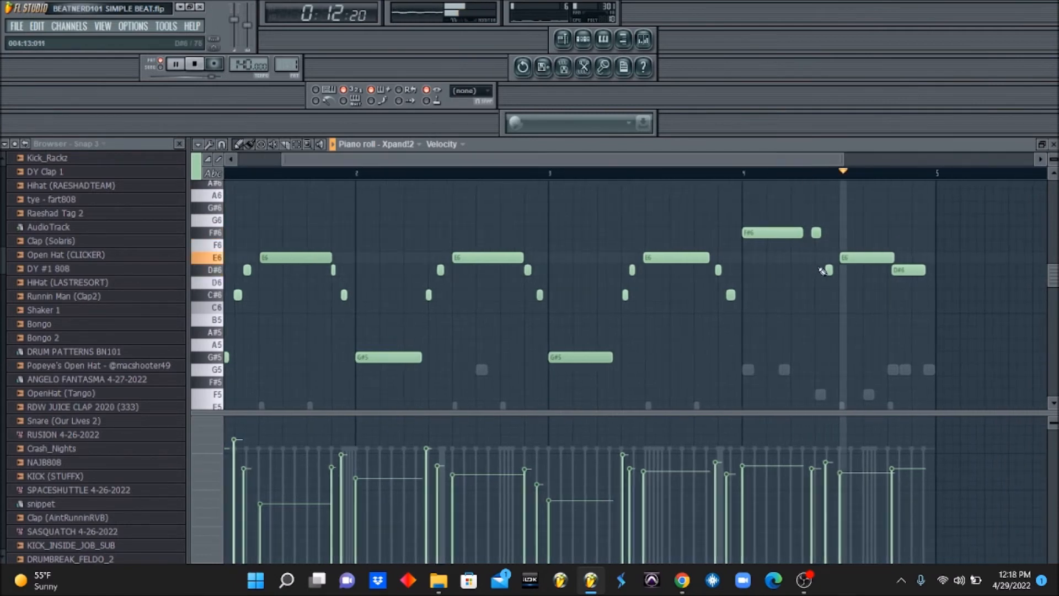
{"action": "left_click_drag", "start_coordinate": [816, 232], "coordinate": [817, 232]}
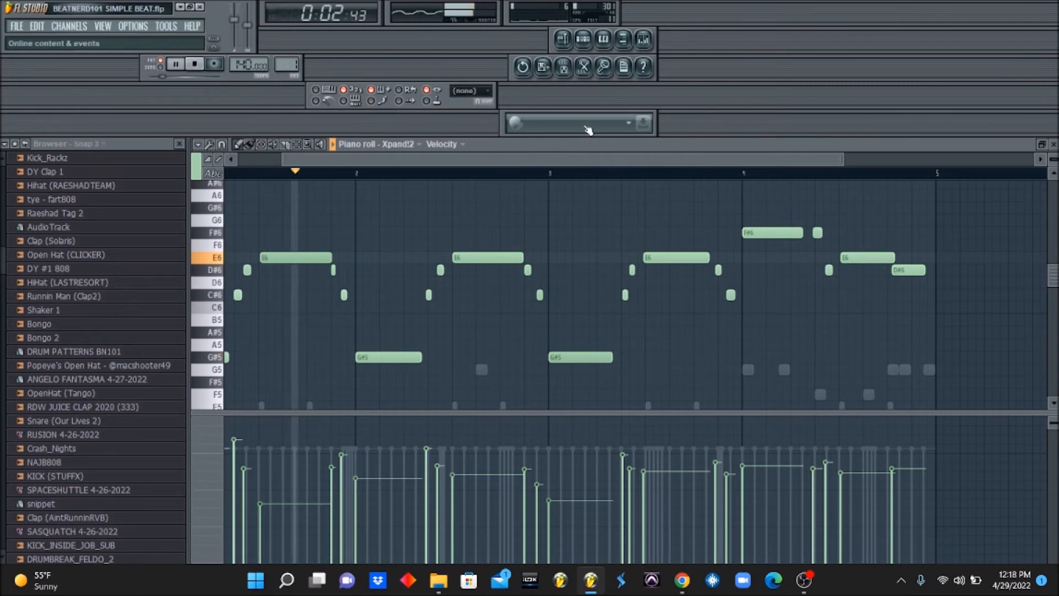
- Assign the Xpand!2 channel to a free mixer track
{"action": "left_click", "coordinate": [586, 38]}
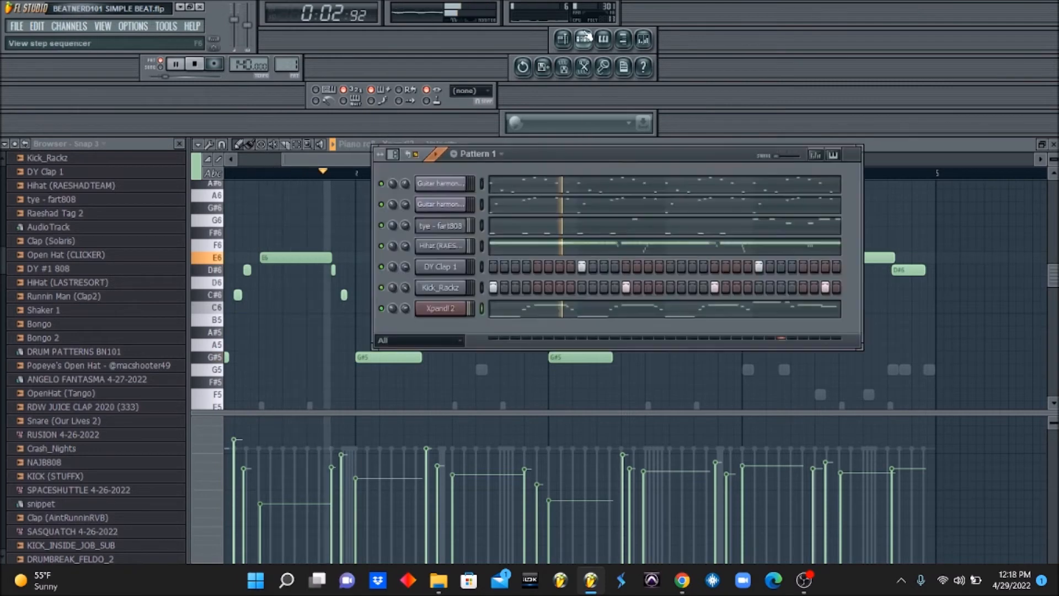
{"action": "left_click", "coordinate": [450, 310]}
{"action": "left_click", "coordinate": [670, 139]}
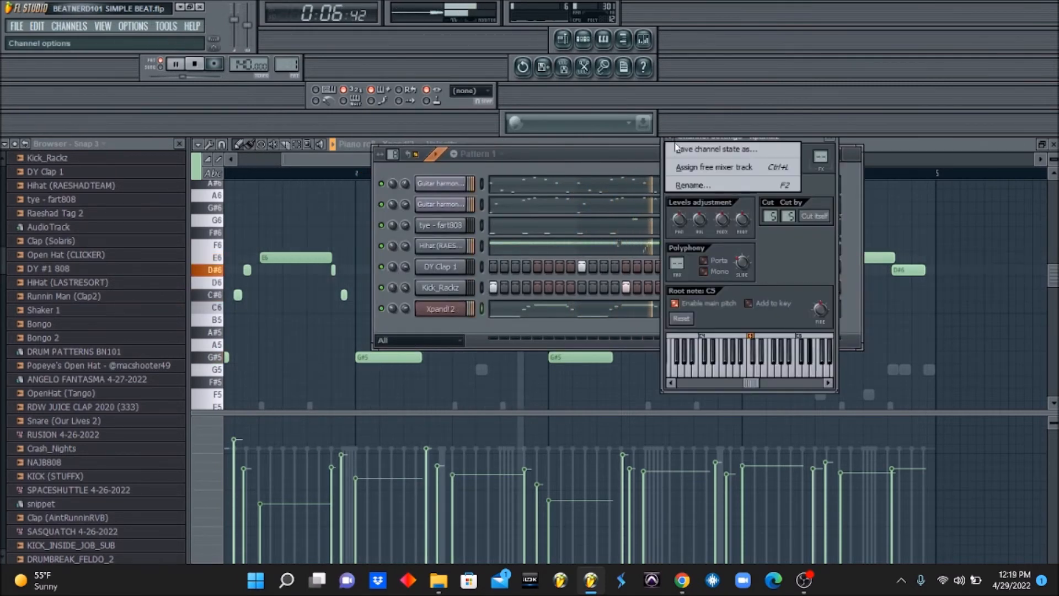
{"action": "left_click", "coordinate": [685, 166]}
- Load Fruity Reeverb into the first effect slot of the Xpand!2 mixer track
{"action": "left_click", "coordinate": [945, 171]}
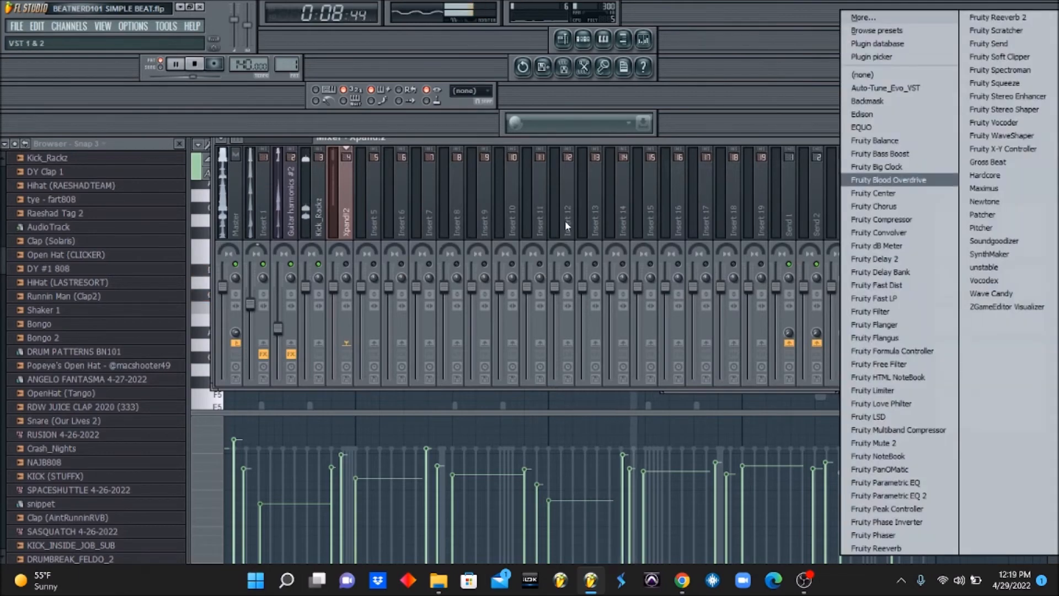
{"action": "left_click", "coordinate": [358, 251]}
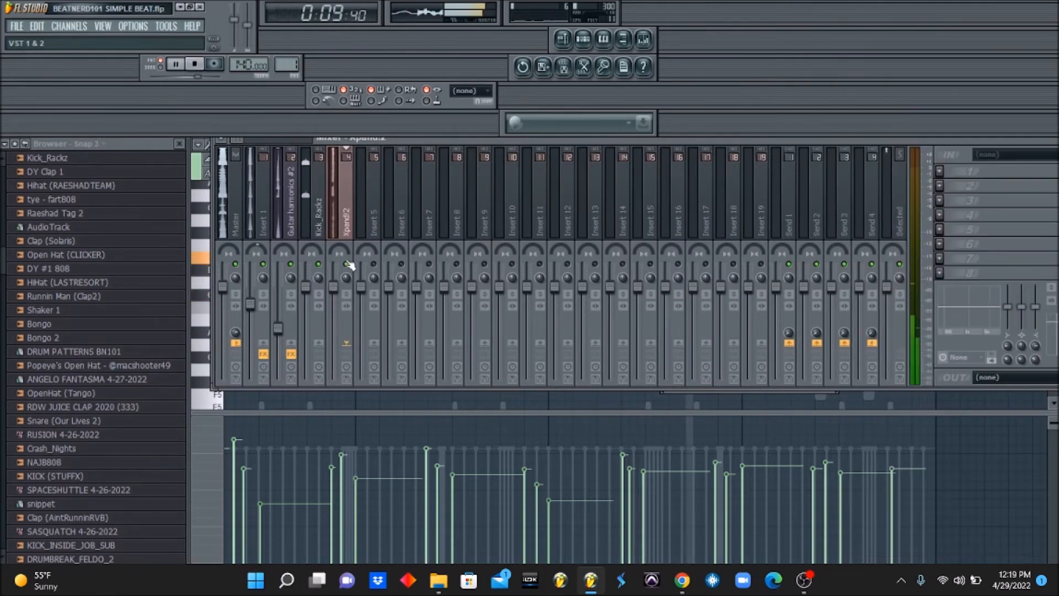
{"action": "left_click", "coordinate": [939, 172]}
{"action": "left_click", "coordinate": [878, 548]}
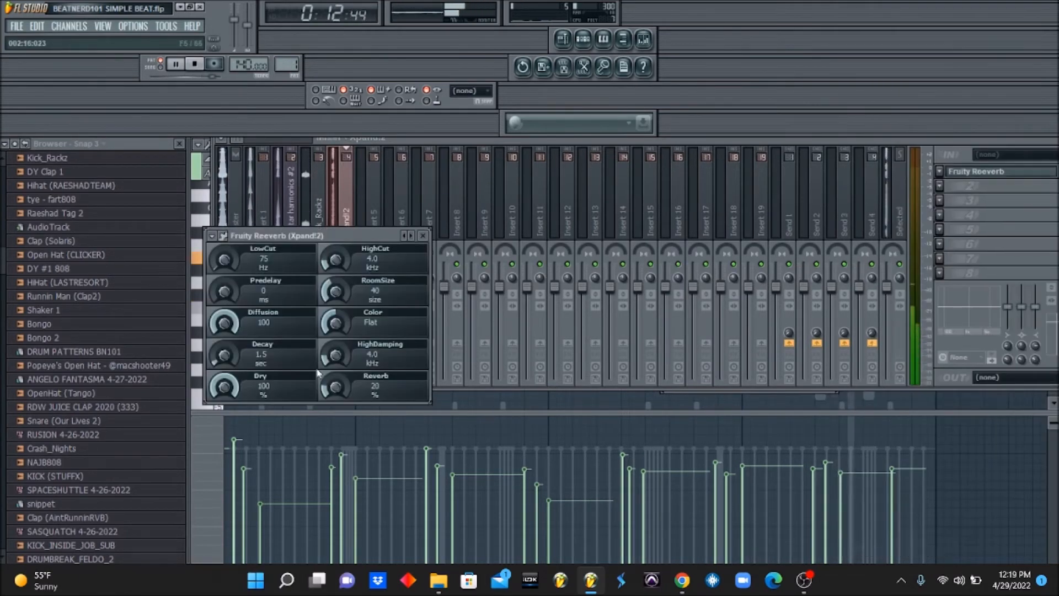
- Raise the Fruity Reeverb's reverb level to about 44 %, and fine-tune it together with the room size
{"action": "left_click_drag", "start_coordinate": [335, 386], "coordinate": [326, 389]}
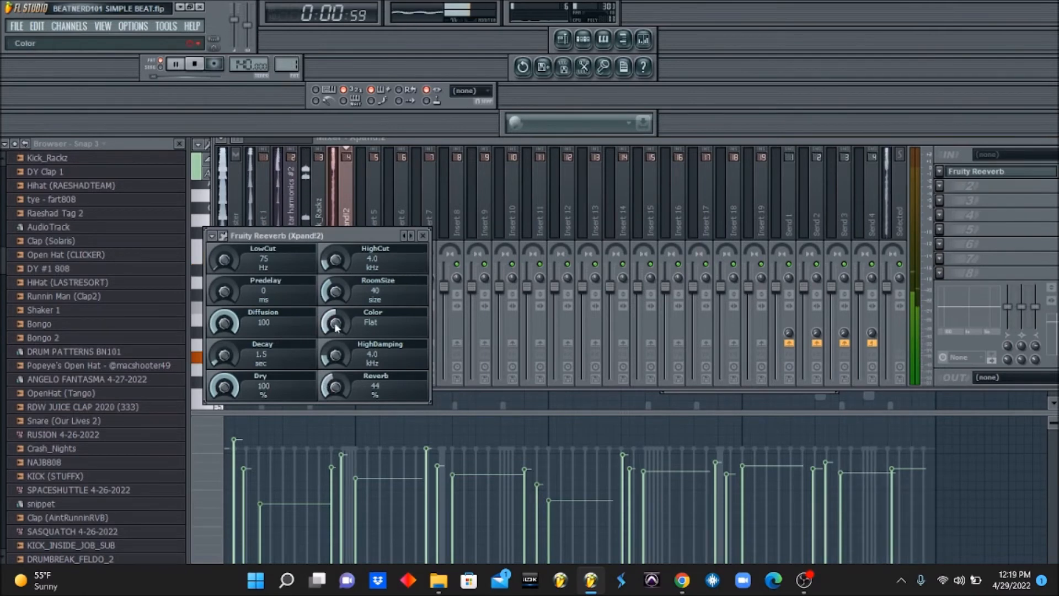
{"action": "left_click_drag", "start_coordinate": [335, 291], "coordinate": [336, 288]}
{"action": "left_click_drag", "start_coordinate": [336, 387], "coordinate": [335, 390]}
- Restart playback and pan the Xpand!2 channel about 27% right
{"action": "left_click", "coordinate": [349, 220]}
{"action": "key", "text": "space"}
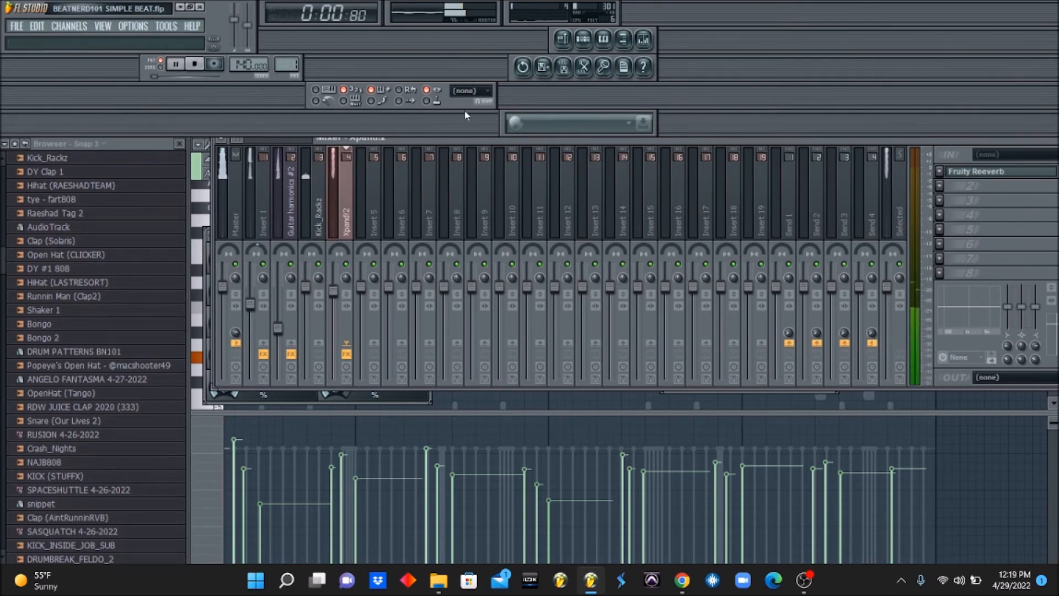
{"action": "left_click", "coordinate": [583, 39]}
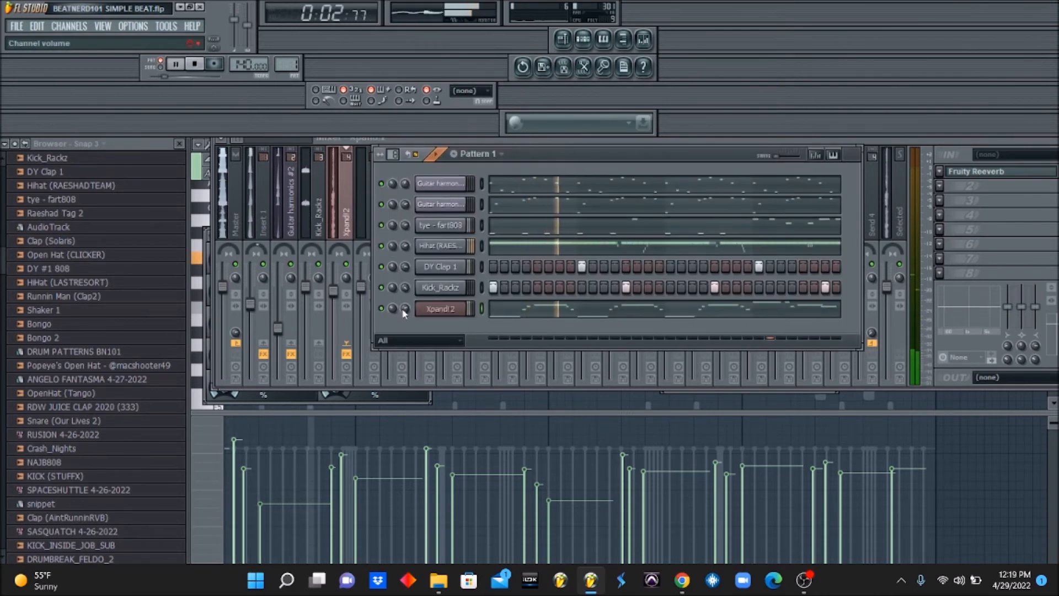
{"action": "left_click_drag", "start_coordinate": [394, 310], "coordinate": [394, 299]}
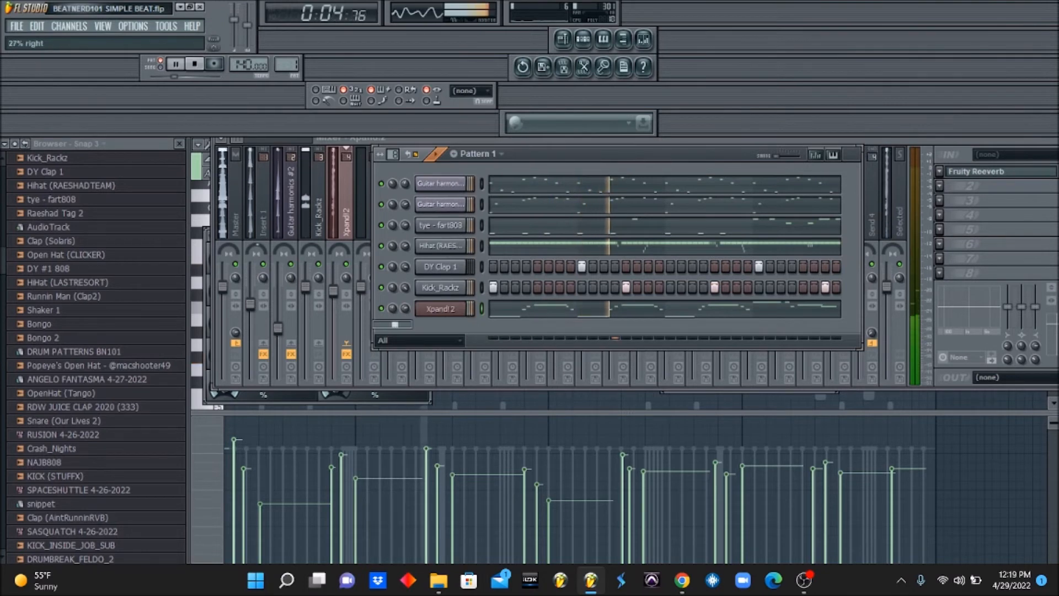
- Shift the first C#6 note of bar 2 and the E6 and second D#6 notes of bar 3 slightly later
{"action": "left_click", "coordinate": [619, 314]}
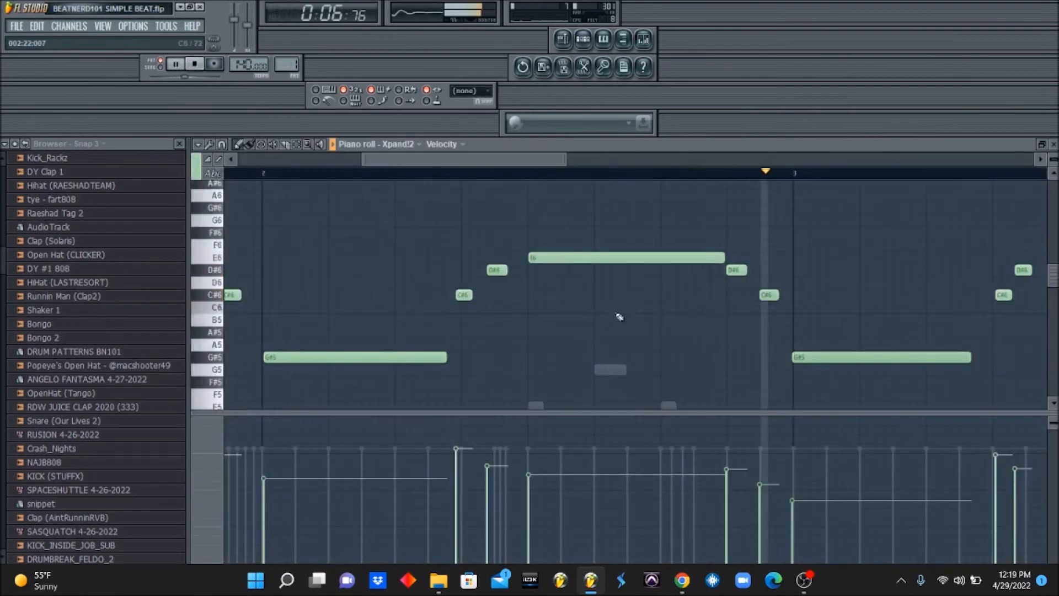
{"action": "left_click_drag", "start_coordinate": [464, 295], "coordinate": [468, 295]}
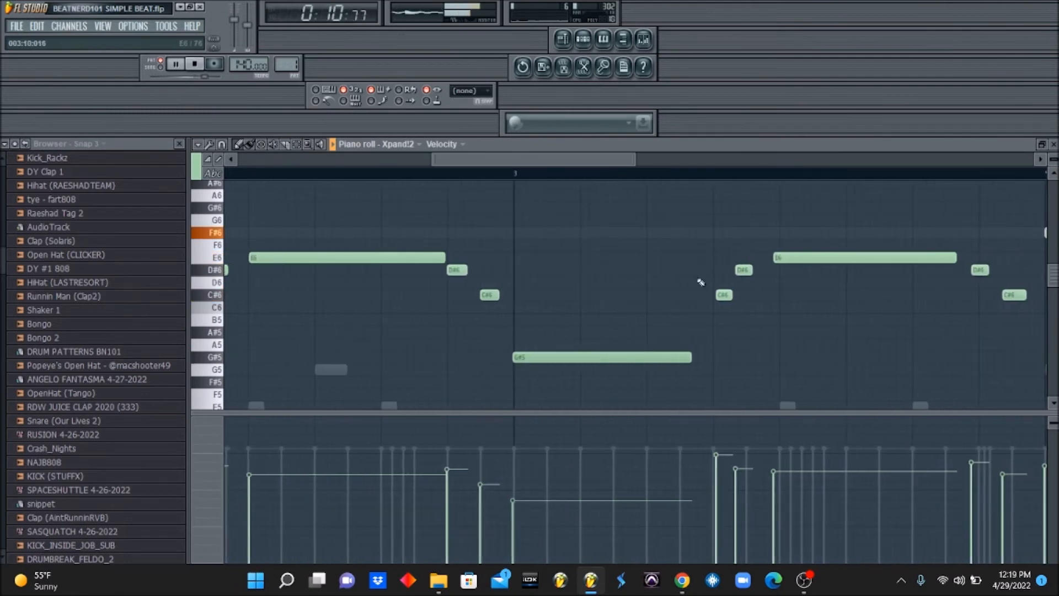
{"action": "left_click_drag", "start_coordinate": [800, 258], "coordinate": [808, 257]}
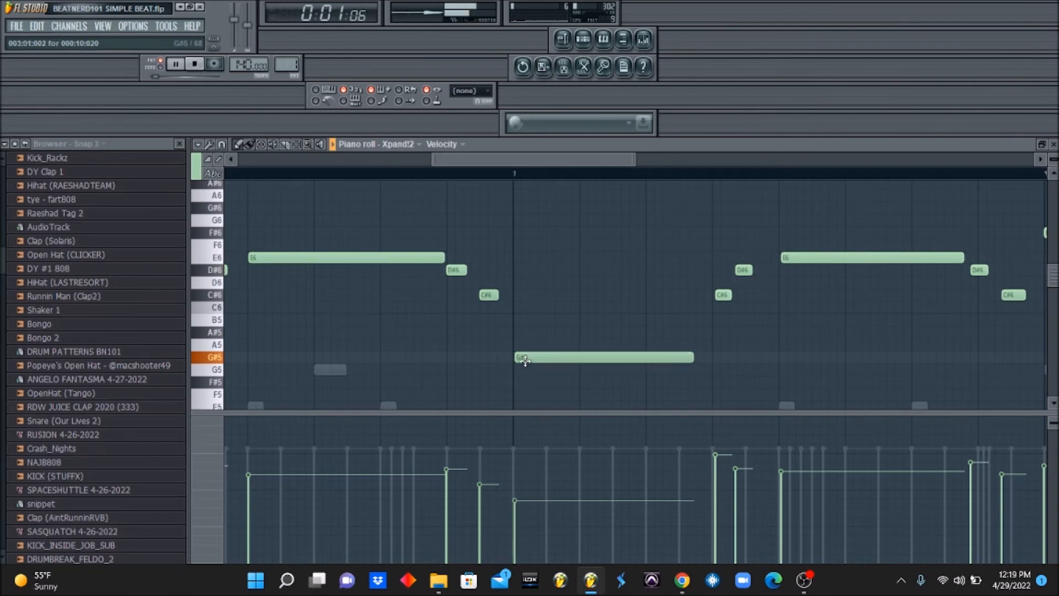
{"action": "left_click_drag", "start_coordinate": [586, 269], "coordinate": [592, 270]}
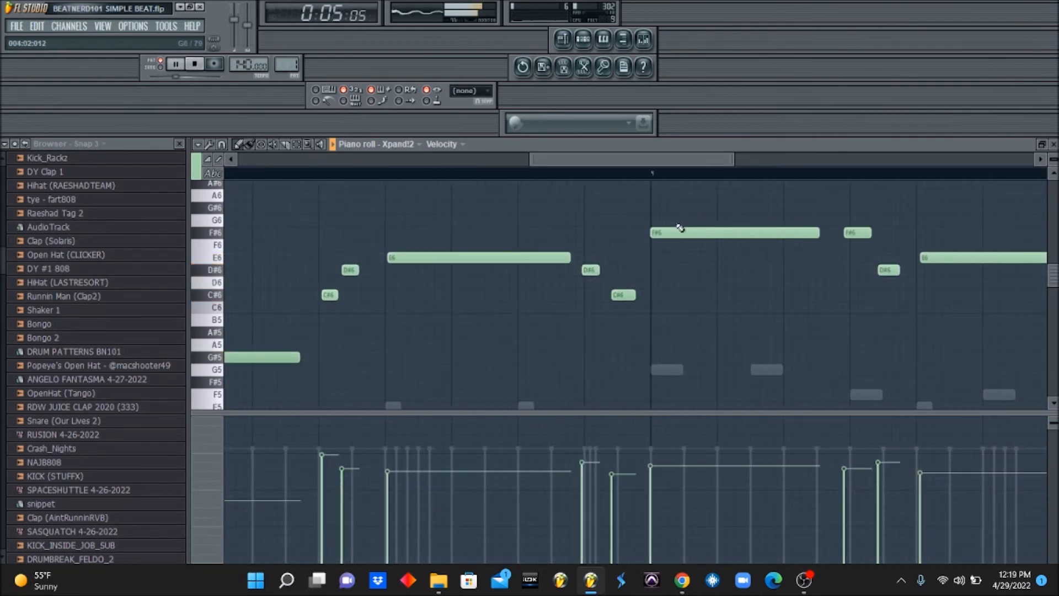
- Shift both F#6 notes of bar 4 slightly later, and the bar's E6 and final D#6 notes slightly earlier
{"action": "left_click_drag", "start_coordinate": [678, 229], "coordinate": [682, 228]}
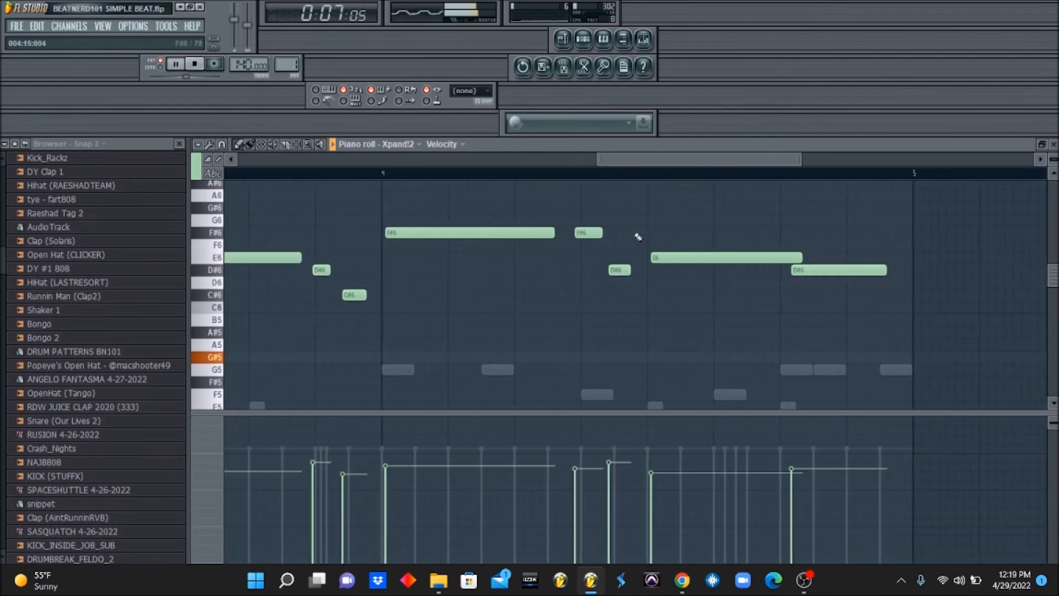
{"action": "left_click_drag", "start_coordinate": [594, 234], "coordinate": [600, 234]}
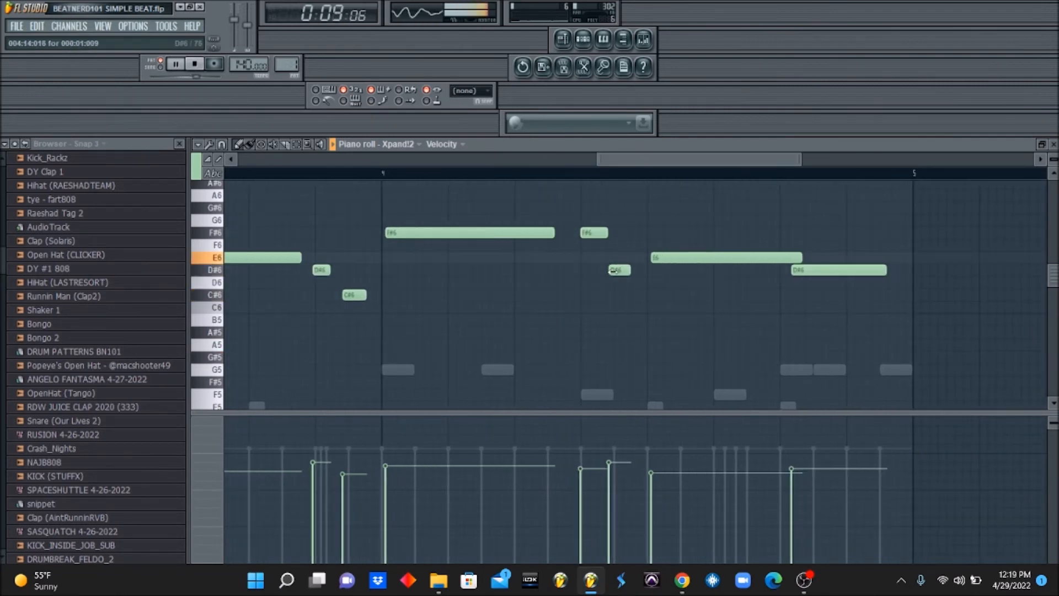
{"action": "left_click_drag", "start_coordinate": [712, 257], "coordinate": [708, 257]}
{"action": "left_click_drag", "start_coordinate": [798, 270], "coordinate": [793, 271]}
- Stop playback and place Pattern 1 on Track 1 of the playlist, starting at bar 1
{"action": "left_click", "coordinate": [585, 39]}
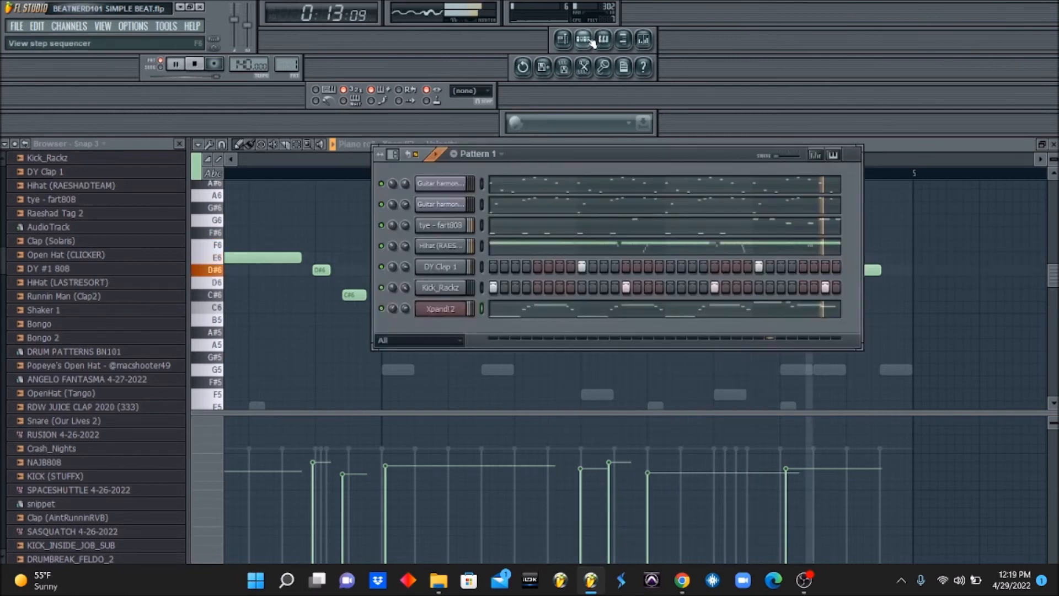
{"action": "key", "text": "space"}
{"action": "left_click", "coordinate": [568, 40]}
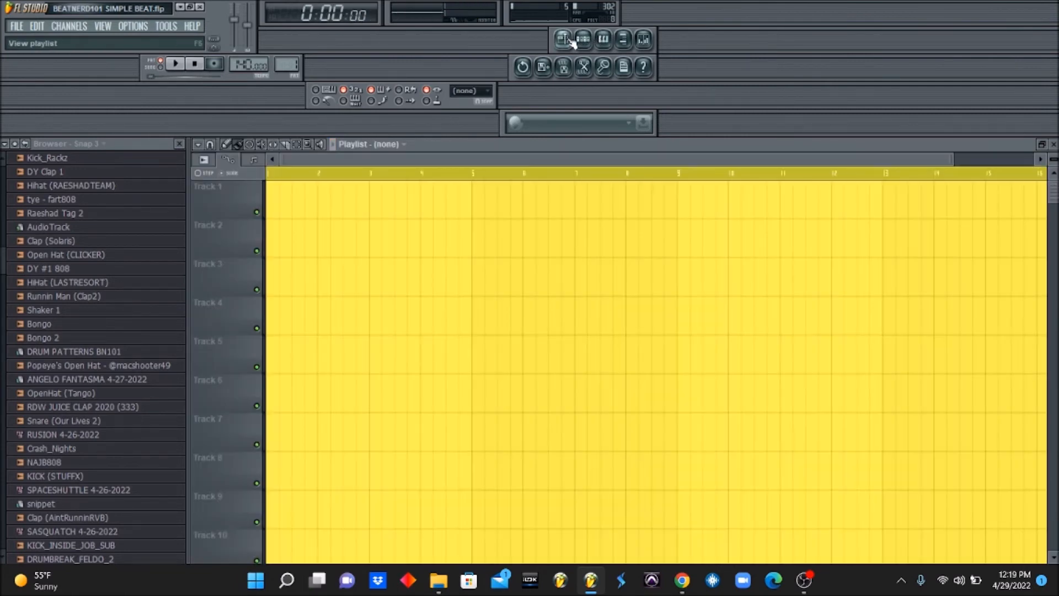
{"action": "left_click", "coordinate": [322, 216]}
{"action": "left_click", "coordinate": [357, 236]}
{"action": "left_click", "coordinate": [343, 197]}
{"action": "left_click_drag", "start_coordinate": [374, 197], "coordinate": [282, 192]}
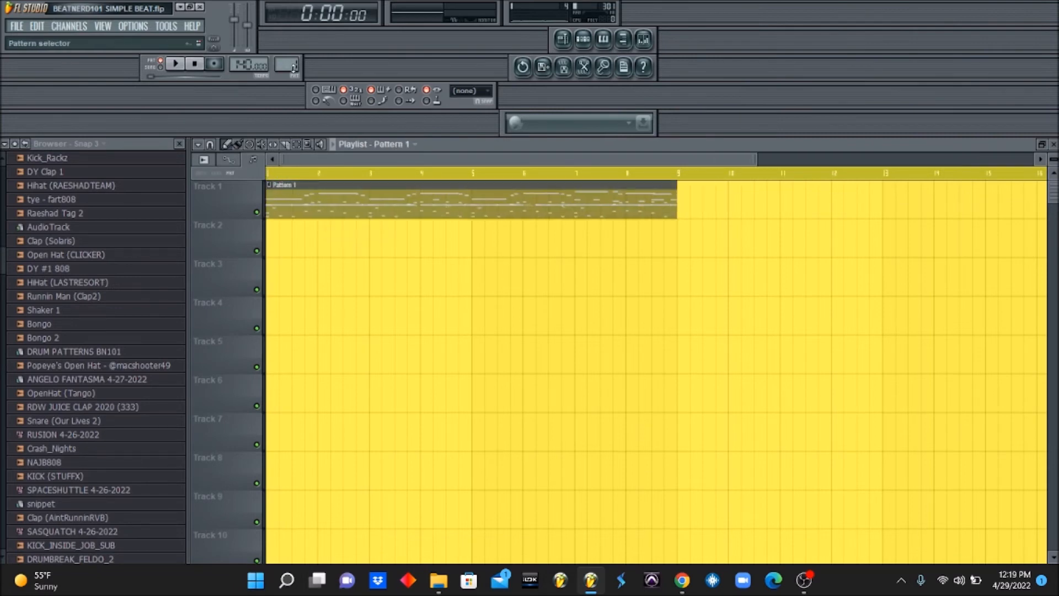
- Split Pattern 1 by channel and merge the resulting pattern clips on Track 1 into a single clip
{"action": "left_click", "coordinate": [293, 67]}
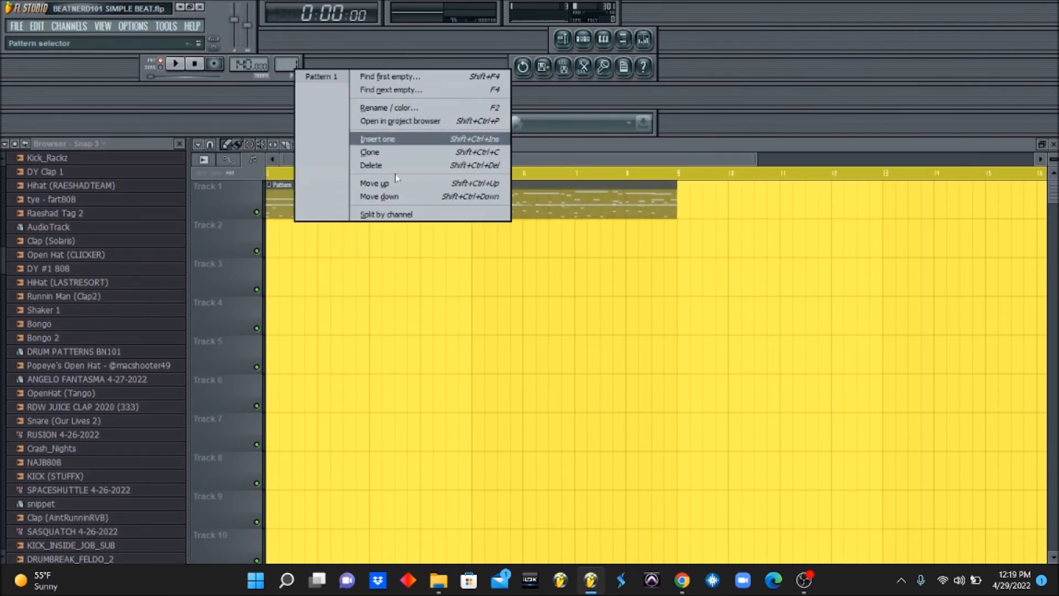
{"action": "left_click", "coordinate": [404, 215]}
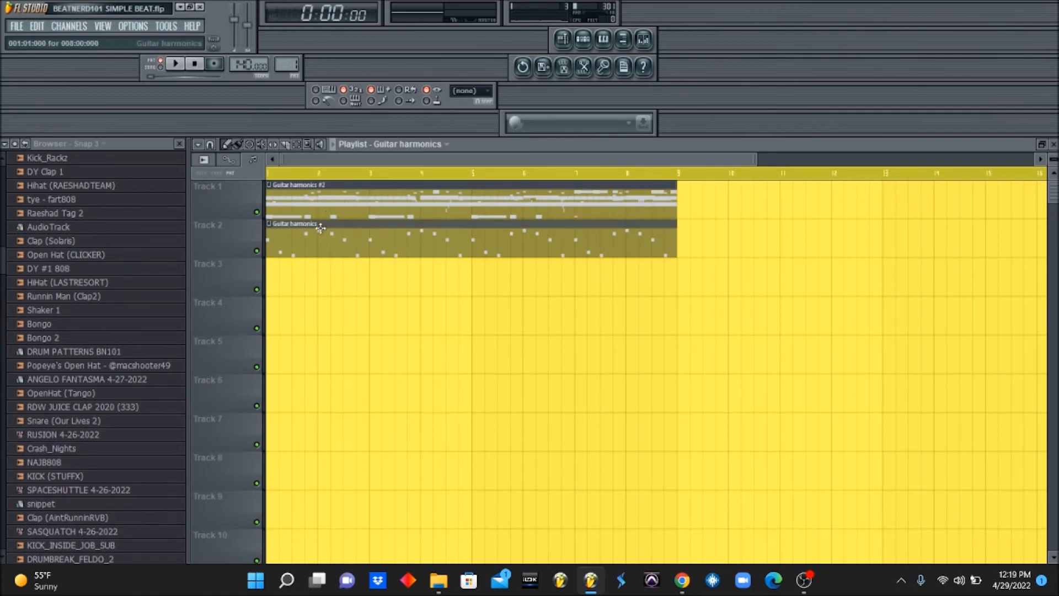
{"action": "left_click_drag", "start_coordinate": [320, 229], "coordinate": [314, 184]}
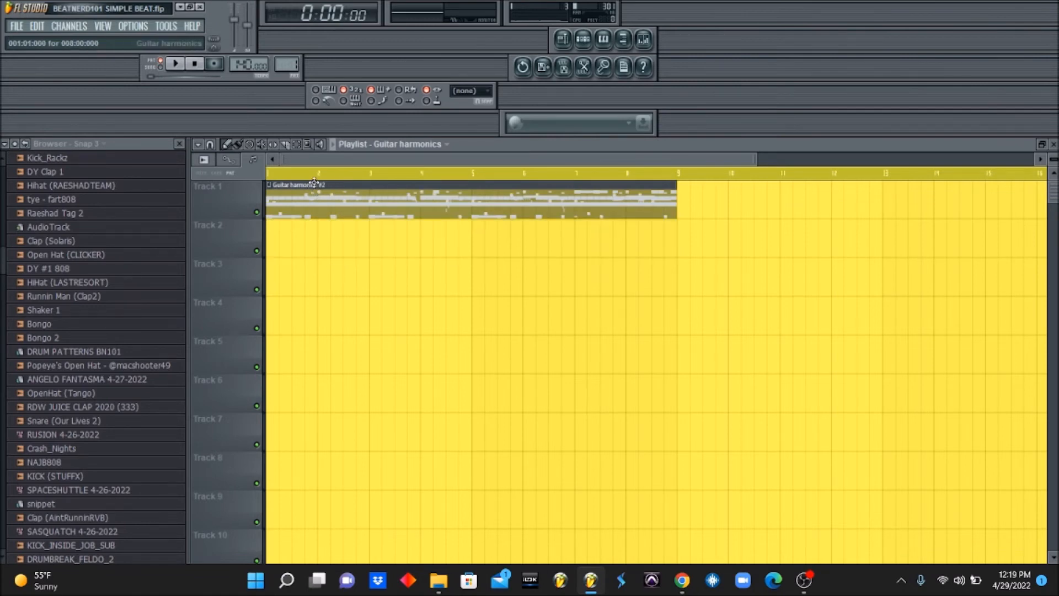
{"action": "right_click", "coordinate": [224, 198]}
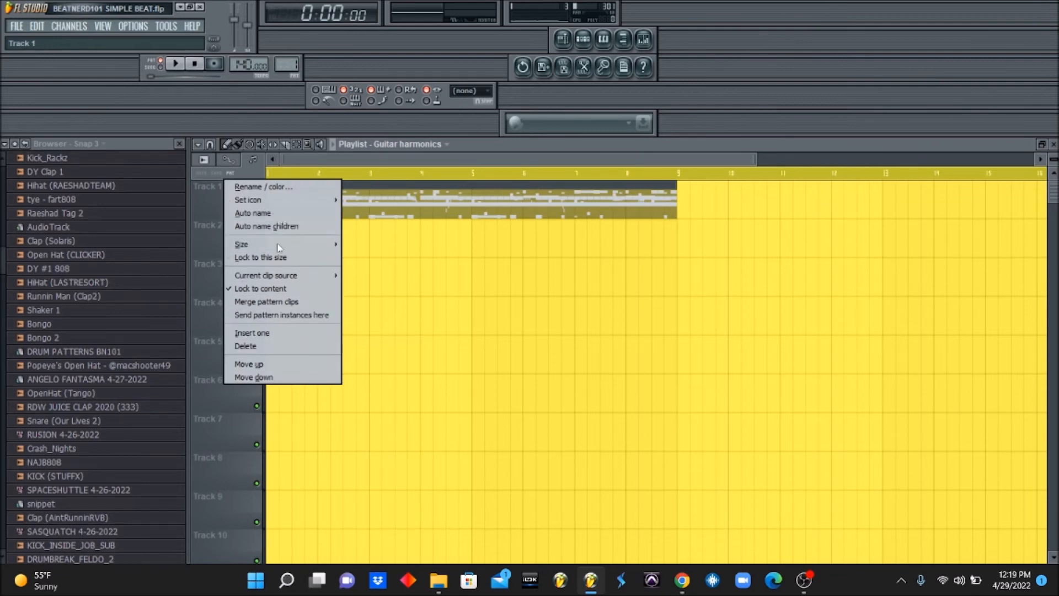
{"action": "left_click", "coordinate": [260, 302]}
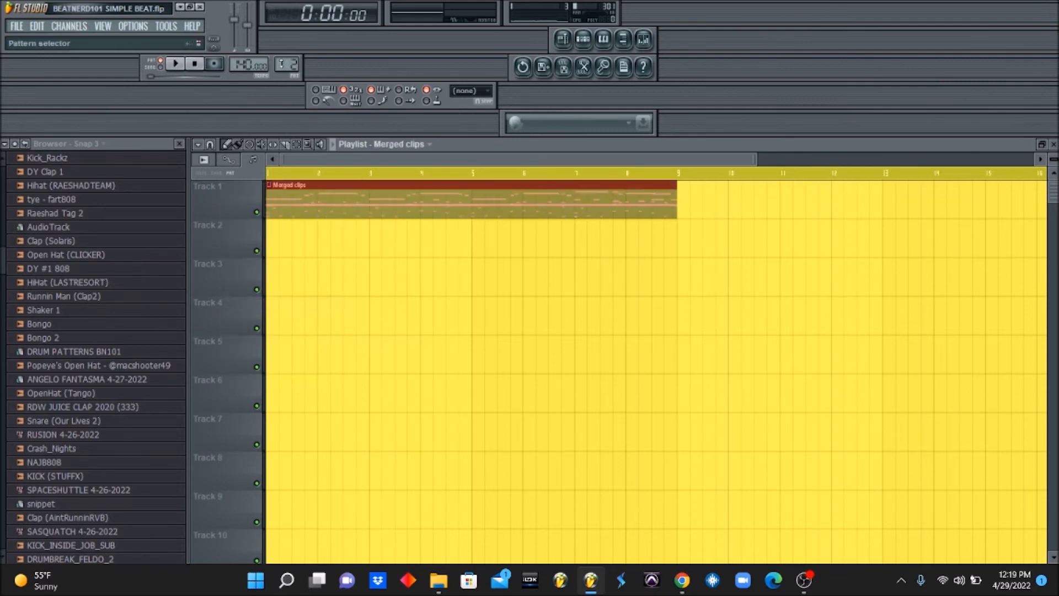
- Select the Merged clips pattern, check its channels in the step sequencer and split it by channel
{"action": "left_click", "coordinate": [288, 65]}
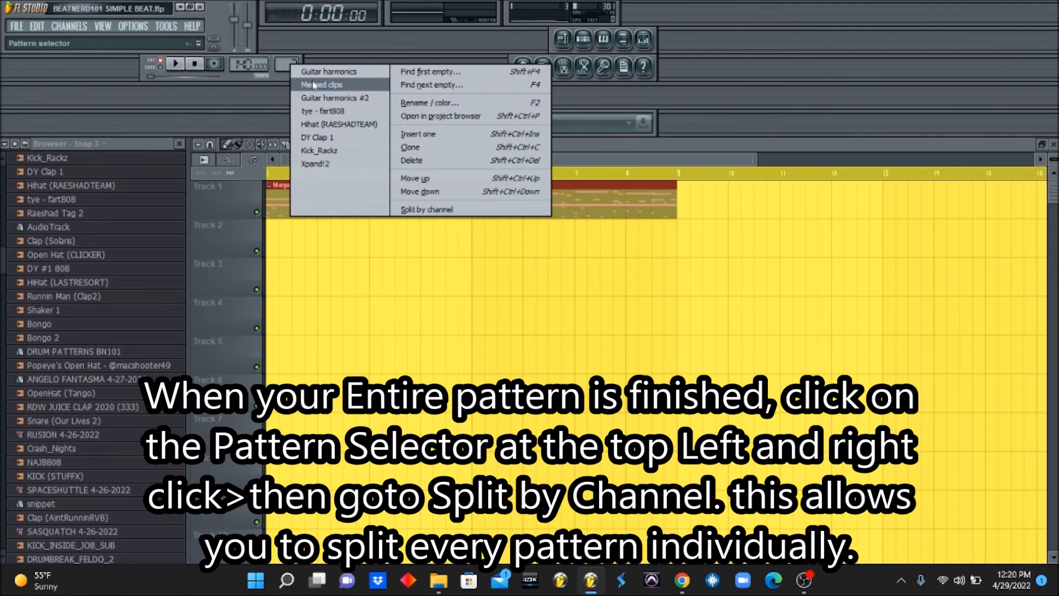
{"action": "left_click", "coordinate": [313, 84]}
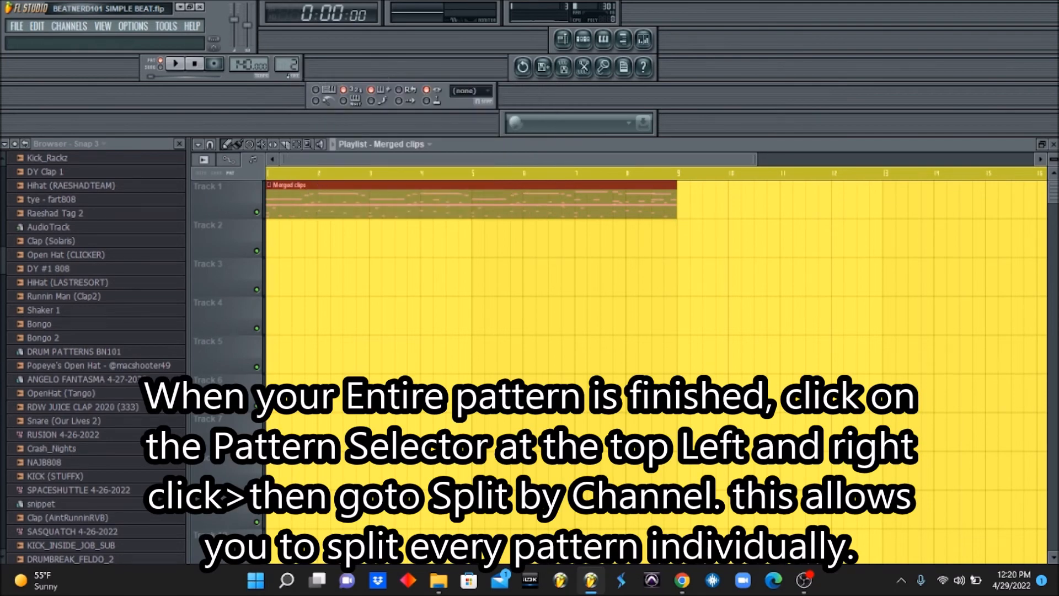
{"action": "left_click", "coordinate": [582, 40]}
{"action": "left_click", "coordinate": [583, 41]}
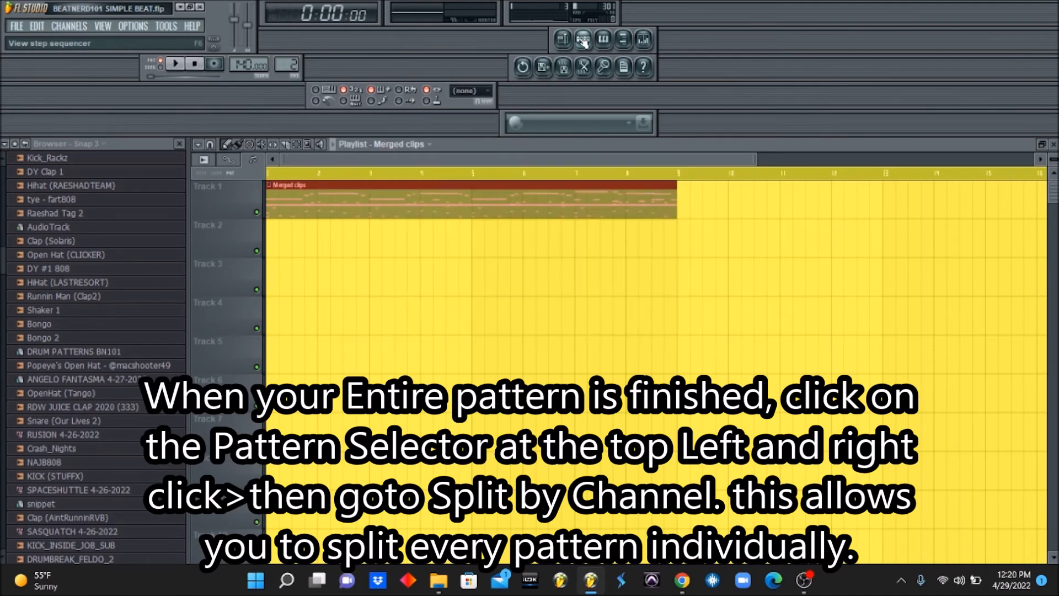
{"action": "left_click", "coordinate": [576, 40]}
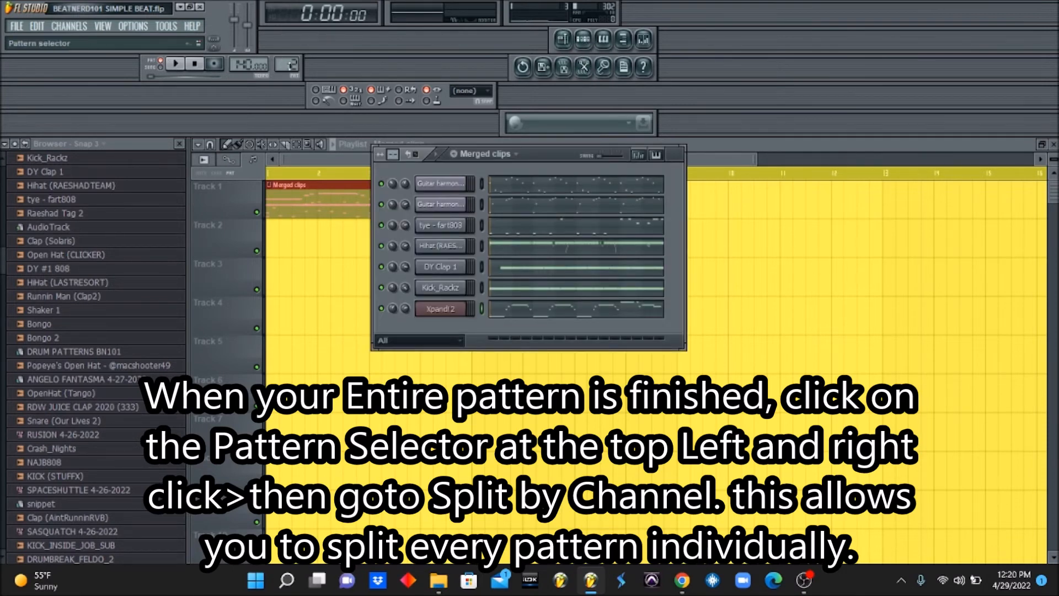
{"action": "right_click", "coordinate": [291, 65]}
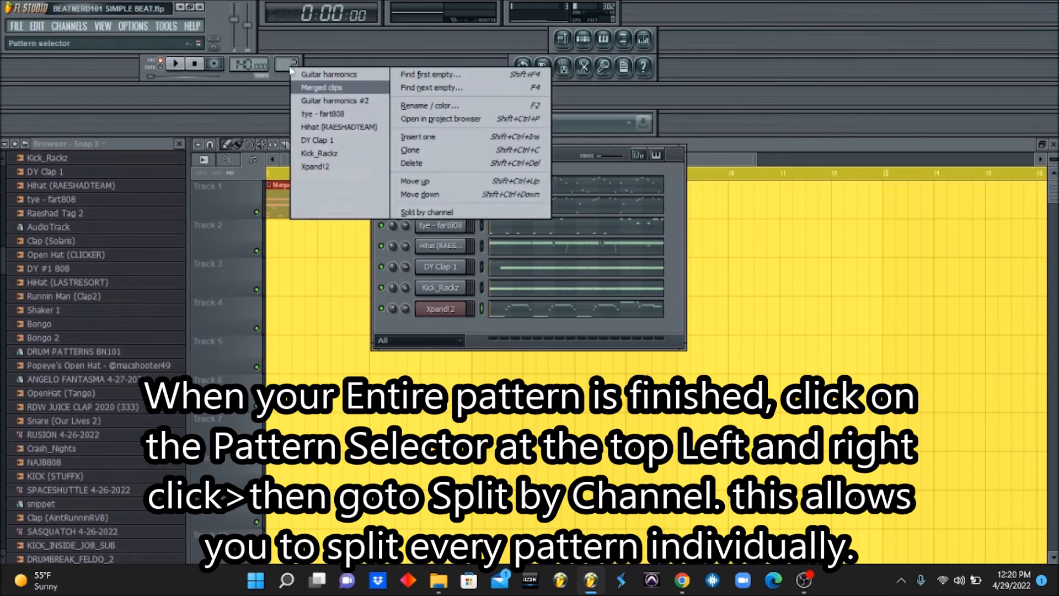
{"action": "left_click", "coordinate": [423, 213]}
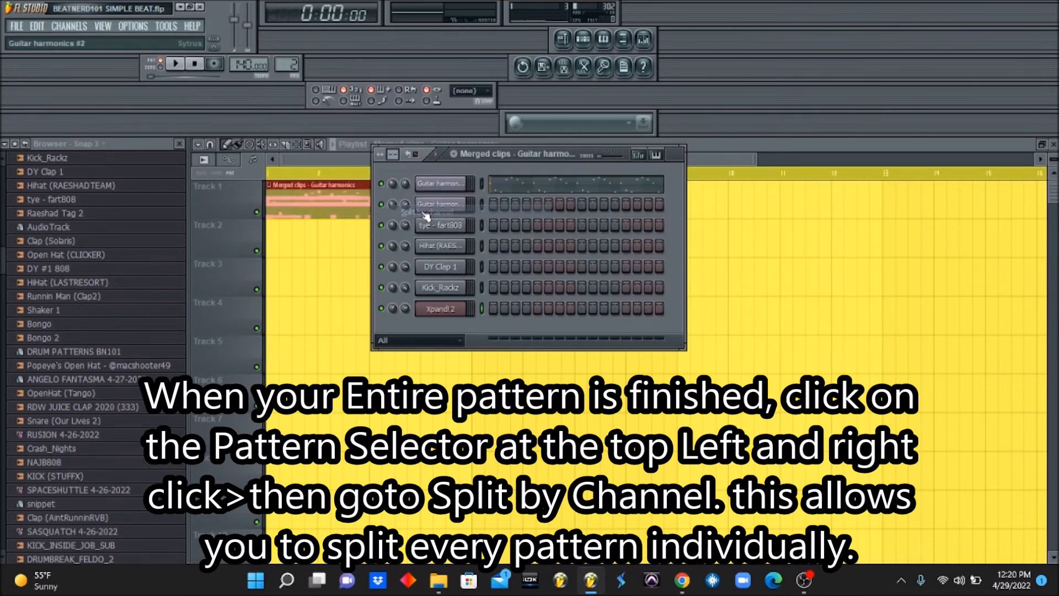
{"action": "key", "text": "F6"}
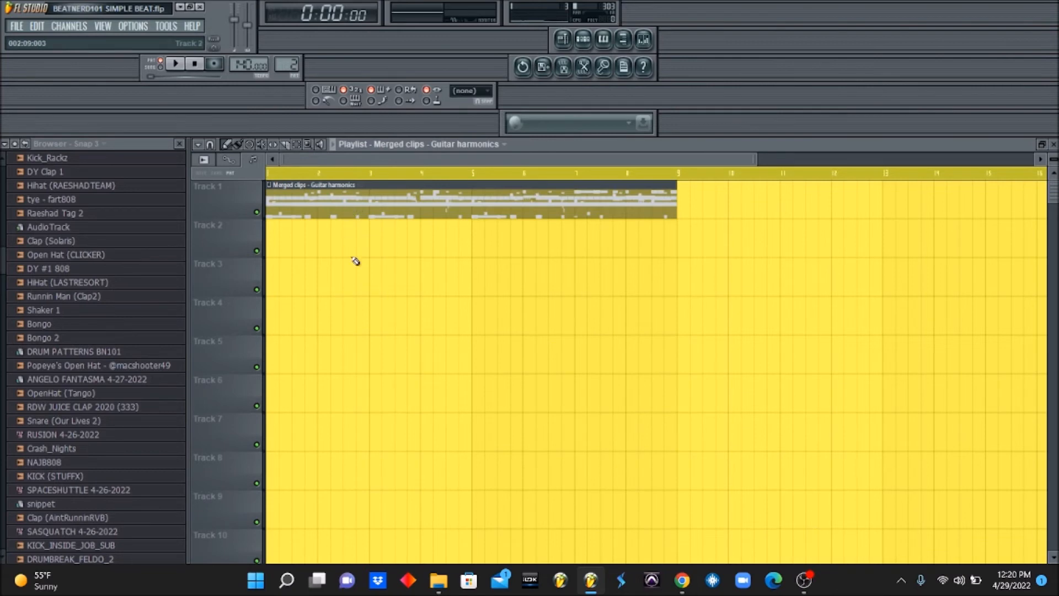
{"action": "left_click", "coordinate": [590, 44]}
{"action": "left_click", "coordinate": [589, 43]}
- Move both Guitar harmonics clips to Tracks 2 and 3, DY Clap 1 to Track 5, Hihat to 6, tye - fart808 to 7 and Kick_Rackz to 8
{"action": "left_click_drag", "start_coordinate": [337, 208], "coordinate": [326, 290]}
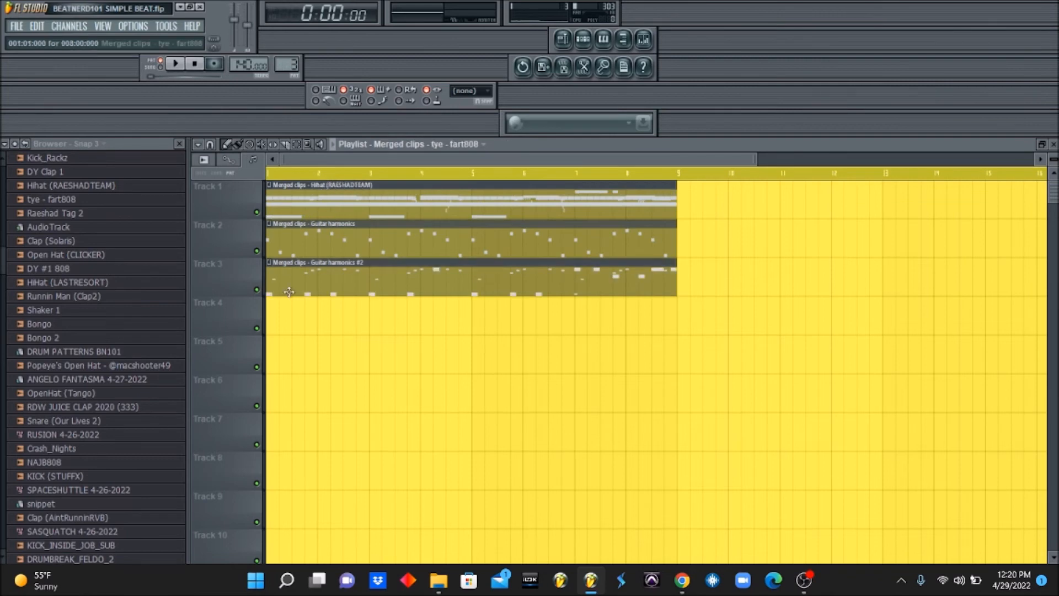
{"action": "left_click_drag", "start_coordinate": [298, 213], "coordinate": [278, 444]}
{"action": "left_click_drag", "start_coordinate": [316, 311], "coordinate": [310, 396]}
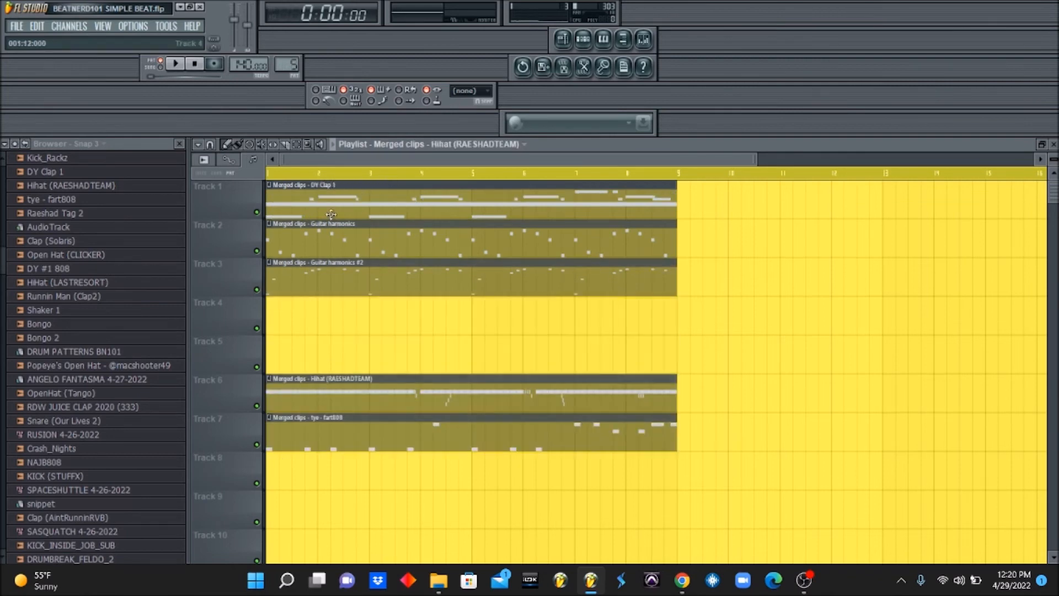
{"action": "left_click_drag", "start_coordinate": [309, 291], "coordinate": [309, 367]}
{"action": "left_click_drag", "start_coordinate": [323, 204], "coordinate": [271, 478]}
{"action": "left_click", "coordinate": [338, 185]}
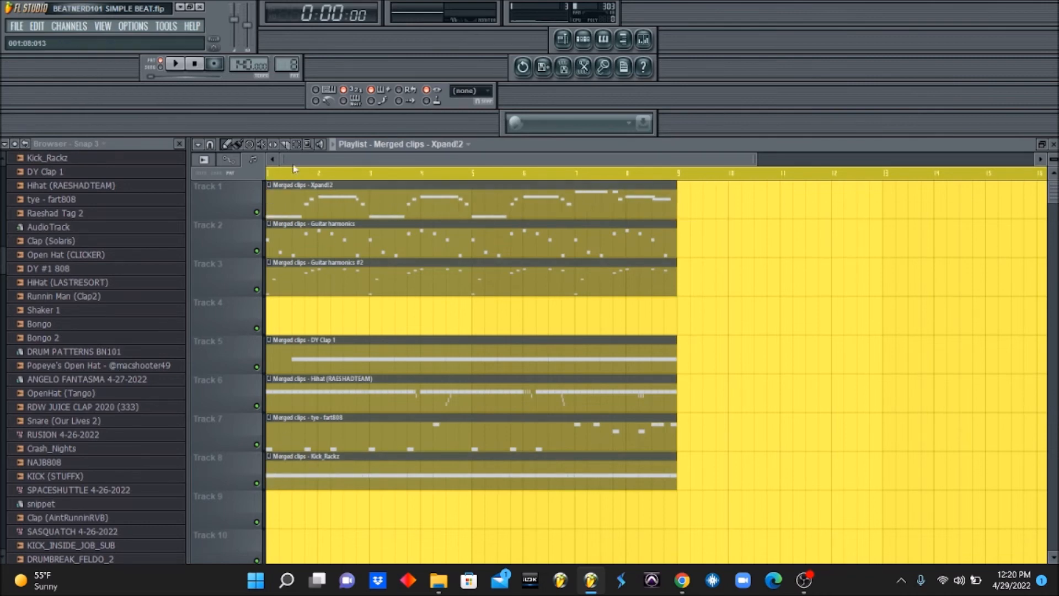
- Select all clips on Tracks 1 to 8 and duplicate them six times in a row, filling the playlist up to bar 57
{"action": "left_click", "coordinate": [309, 145]}
{"action": "left_click", "coordinate": [313, 190]}
{"action": "left_click_drag", "start_coordinate": [533, 160], "coordinate": [959, 160]}
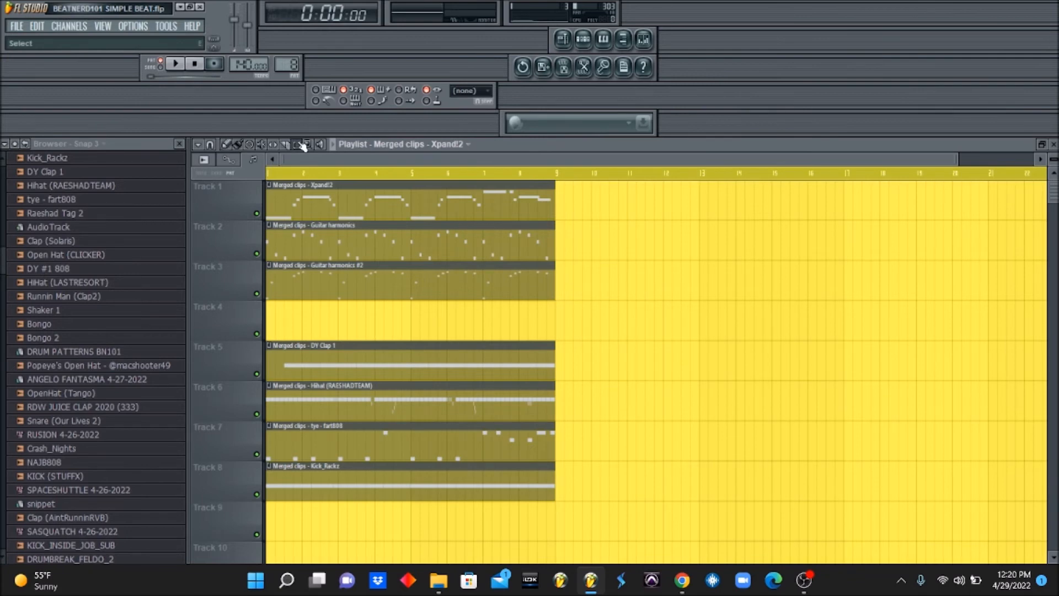
{"action": "left_click_drag", "start_coordinate": [640, 539], "coordinate": [240, 115]}
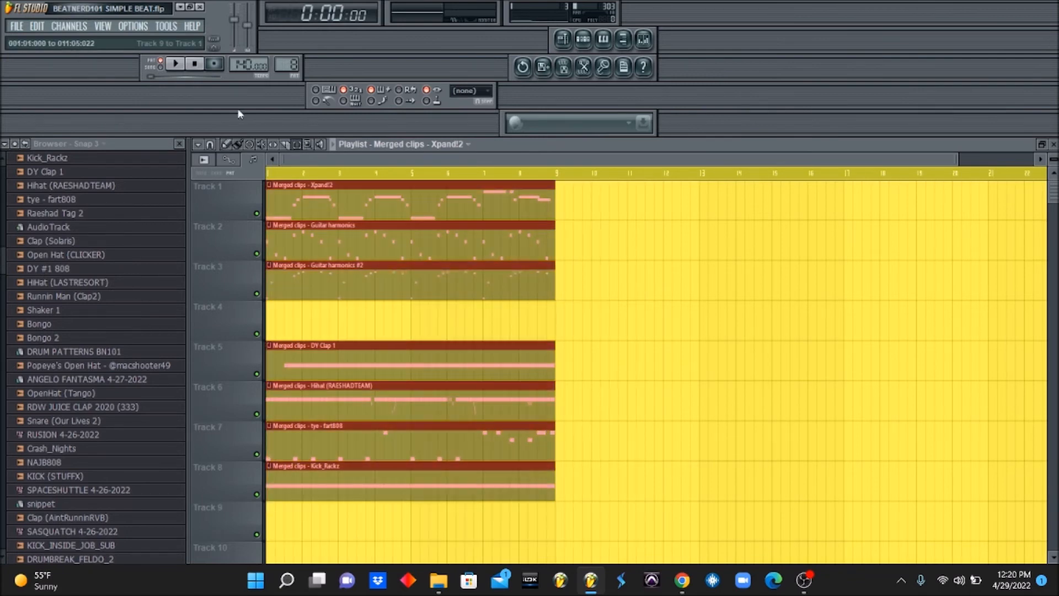
{"action": "key", "text": "ctrl+b"}
{"action": "key", "text": "ctrl+b"}
{"action": "key", "text": "ctrl+b"}
{"action": "key", "text": "ctrl+b"}
{"action": "key", "text": "ctrl+b"}
{"action": "key", "text": "ctrl+b"}
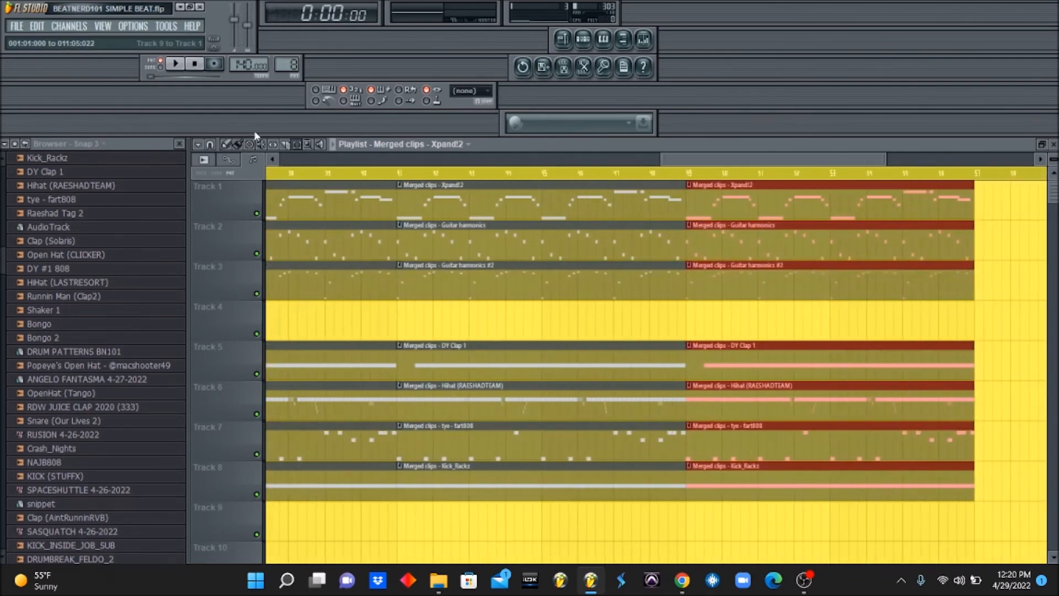
- Delete the first DY Clap 1, Hihat, tye - fart808 and Kick_Rackz clips so that bars 1 to 8 contain only melodies
{"action": "left_click", "coordinate": [308, 145]}
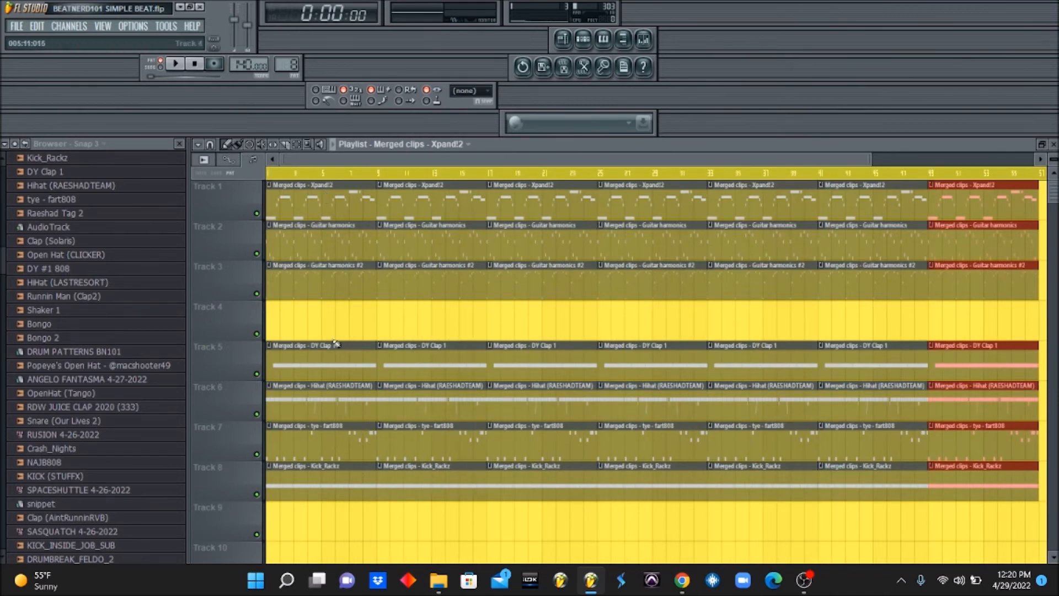
{"action": "right_click", "coordinate": [334, 400]}
{"action": "right_click", "coordinate": [336, 365]}
{"action": "right_click", "coordinate": [331, 442]}
{"action": "right_click", "coordinate": [331, 483]}
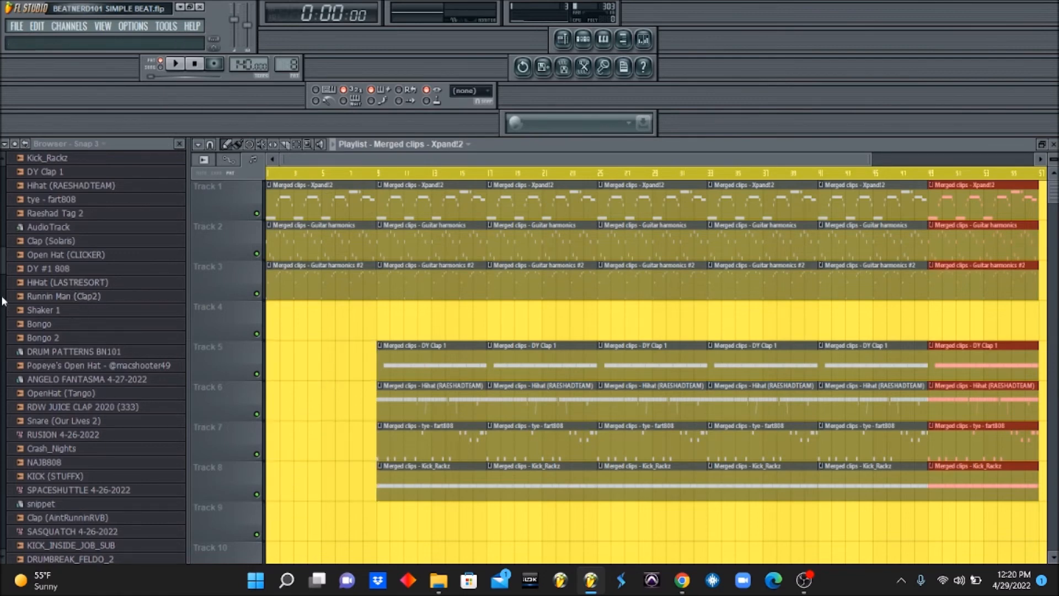
- Place the Raeshad Tag 2 sample on Track 9 at bar 1 and play the arrangement in song mode
{"action": "left_click_drag", "start_coordinate": [45, 215], "coordinate": [271, 524]}
{"action": "left_click", "coordinate": [160, 68]}
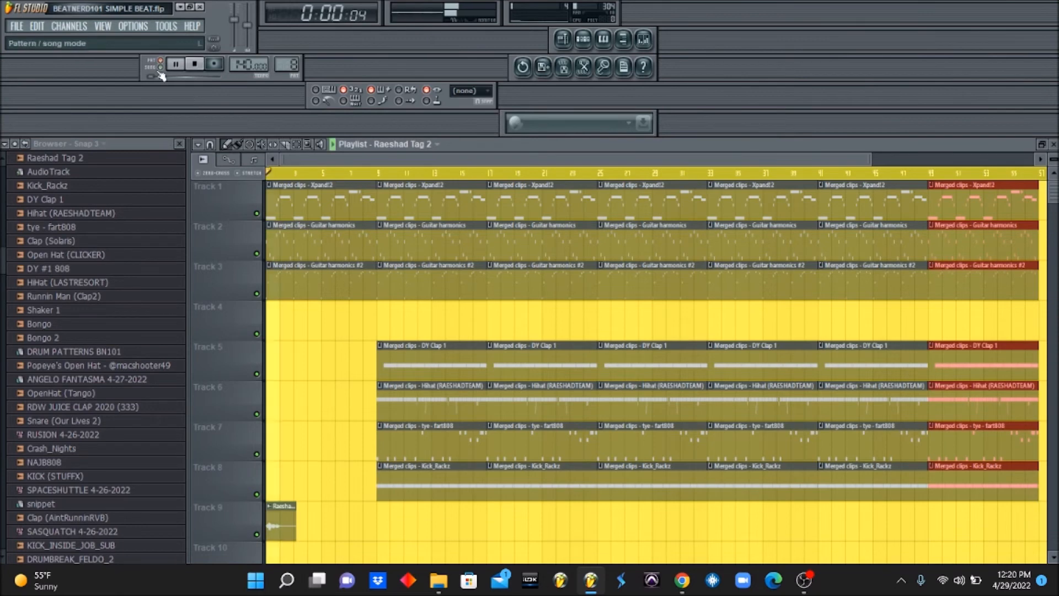
- Delete the Xpand!2 clips at bars 1, 9 and 25, the Guitar harmonics #2 clip at bar 9 and the Guitar harmonics clip at bar 33
{"action": "right_click", "coordinate": [333, 197]}
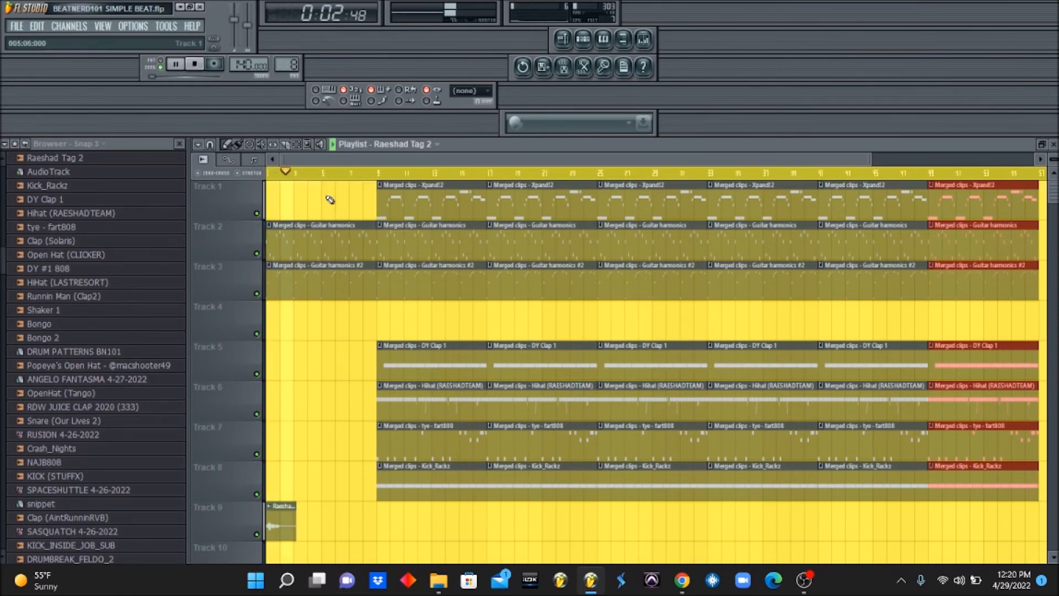
{"action": "right_click", "coordinate": [426, 269]}
{"action": "right_click", "coordinate": [411, 193]}
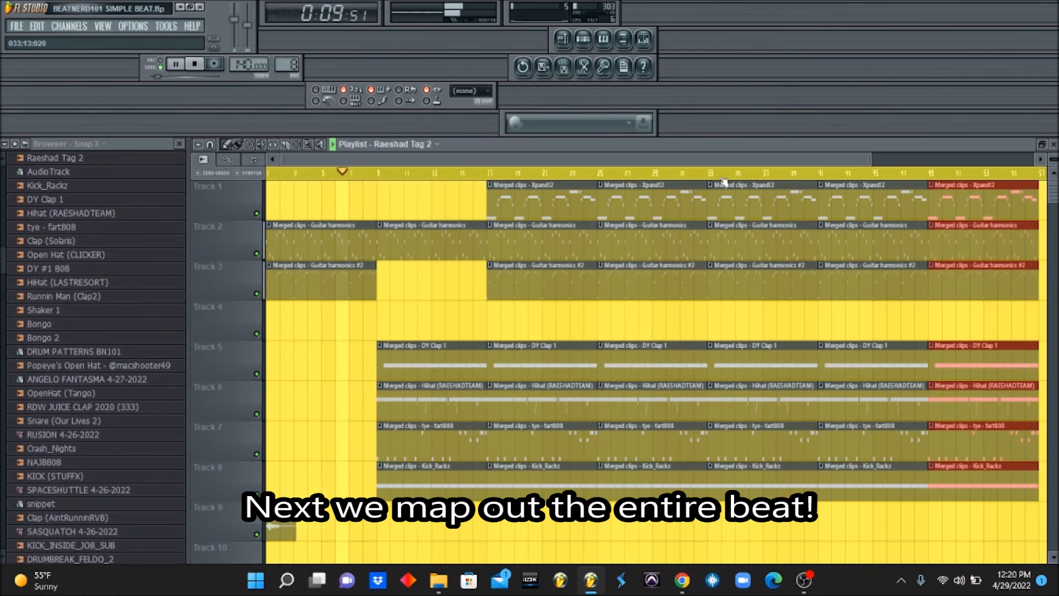
{"action": "right_click", "coordinate": [658, 201]}
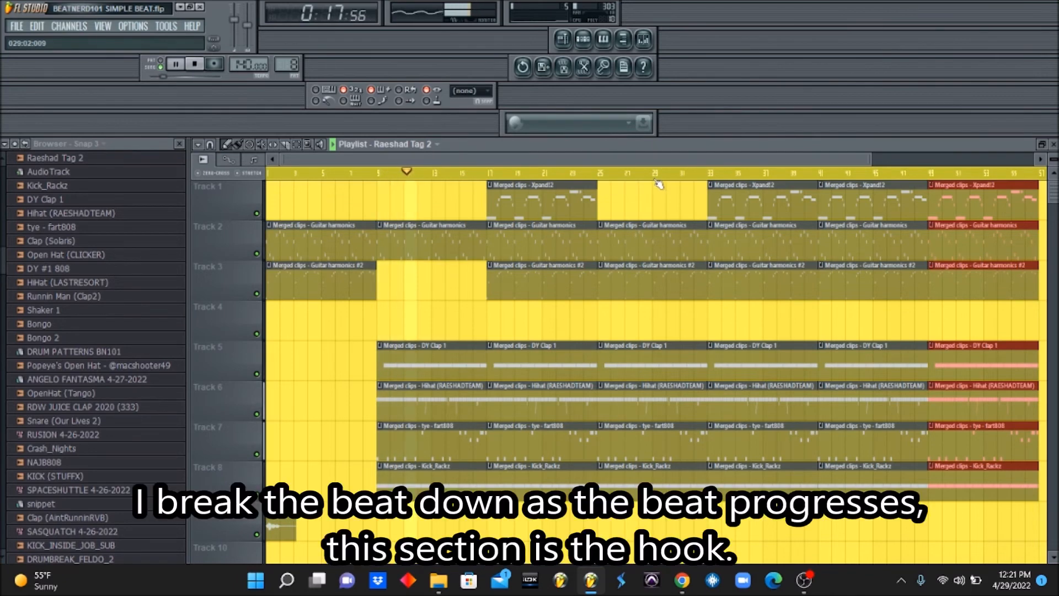
{"action": "right_click", "coordinate": [734, 252]}
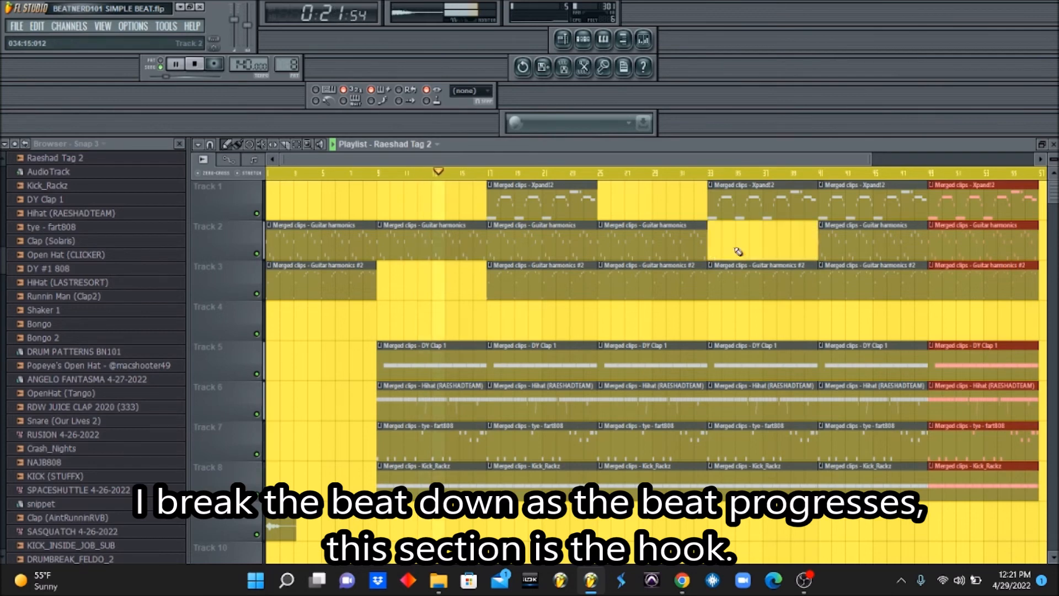
- Delete the DY Clap 1 clip at bar 41 and all clips from bar 49 onward
{"action": "right_click", "coordinate": [856, 358]}
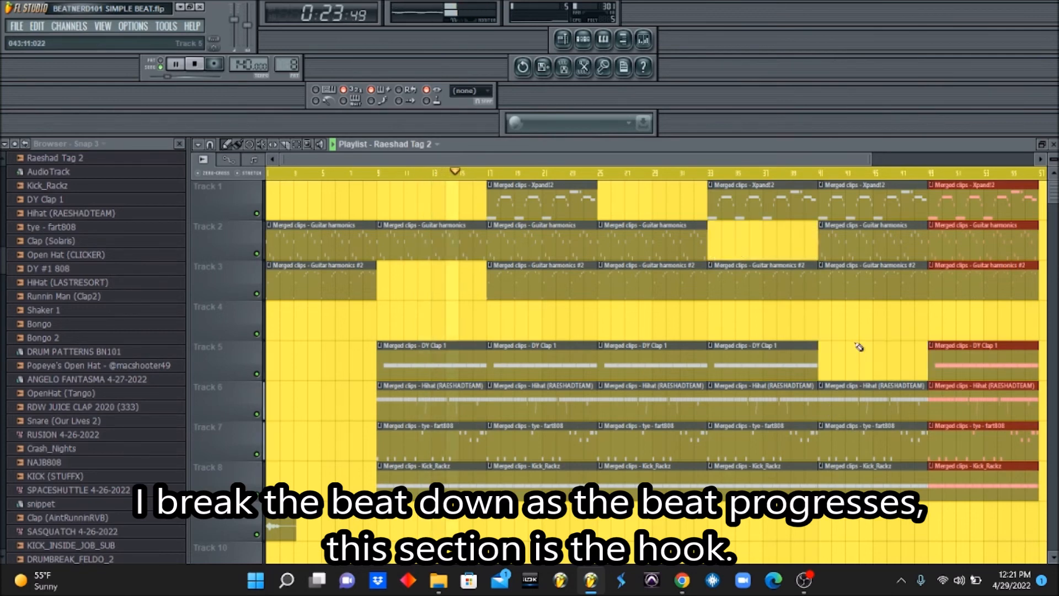
{"action": "right_click", "coordinate": [982, 358]}
{"action": "right_click", "coordinate": [982, 281]}
{"action": "right_click", "coordinate": [982, 243]}
{"action": "right_click", "coordinate": [982, 206]}
{"action": "key", "text": "Delete"}
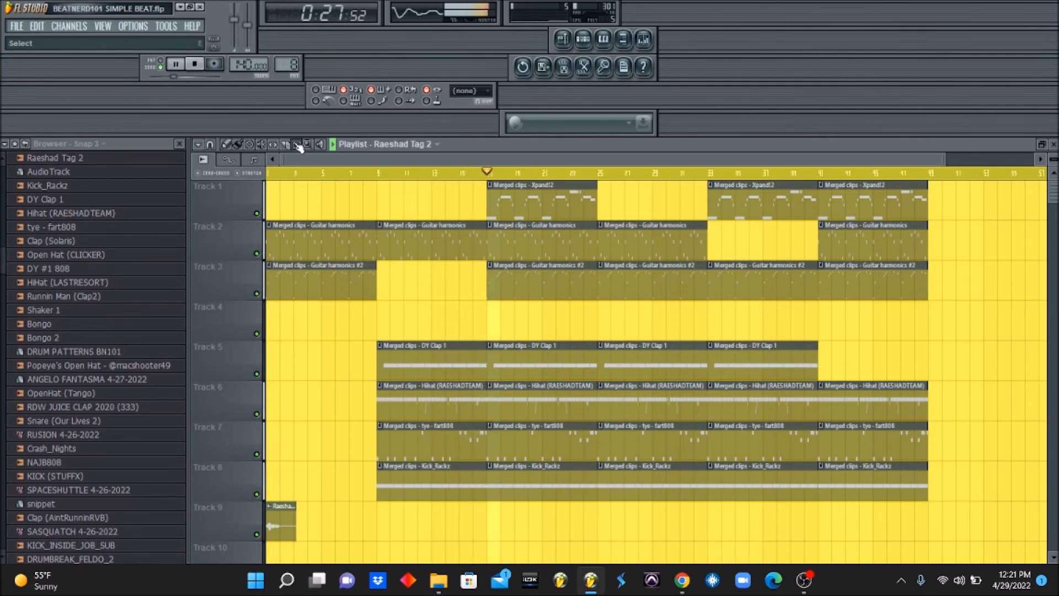
- In the mixer, lower the Xpand!2 level, raise Guitar harmonics #2 to about 62%, and raise Insert 1 slightly
{"action": "left_click", "coordinate": [642, 38]}
{"action": "left_click_drag", "start_coordinate": [334, 291], "coordinate": [334, 303]}
{"action": "left_click_drag", "start_coordinate": [278, 328], "coordinate": [278, 321]}
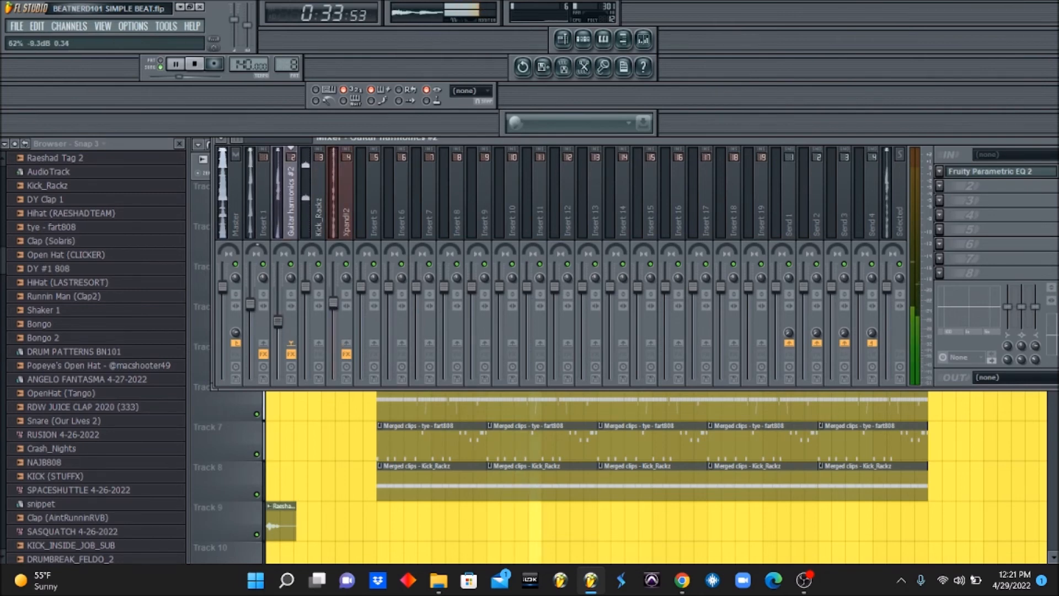
{"action": "left_click_drag", "start_coordinate": [250, 303], "coordinate": [251, 301]}
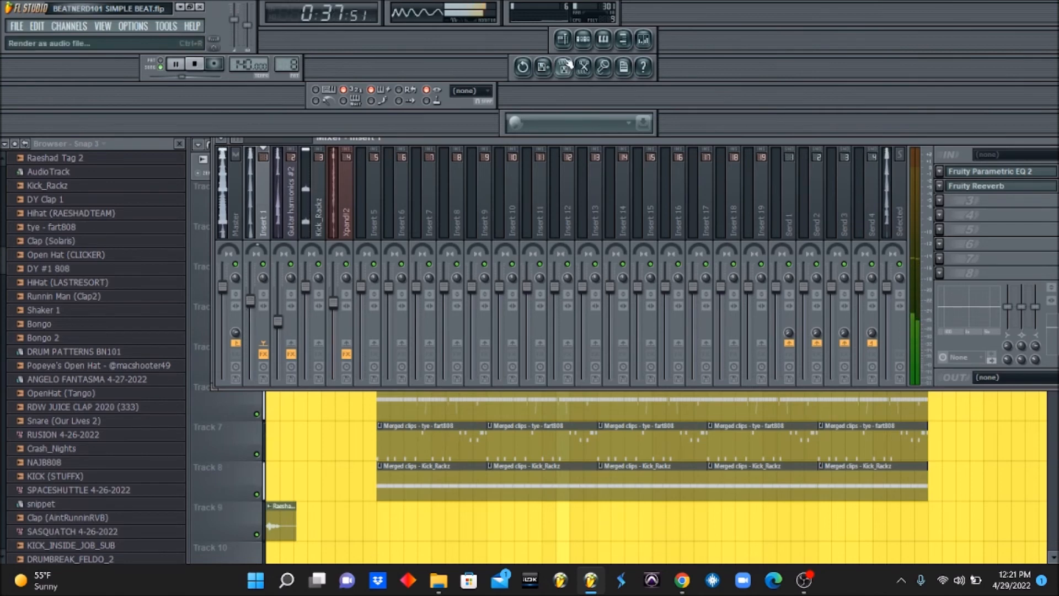
- Return to the playlist and delete the Kick_Rackz clip at bar 25 on Track 8
{"action": "left_click", "coordinate": [563, 40]}
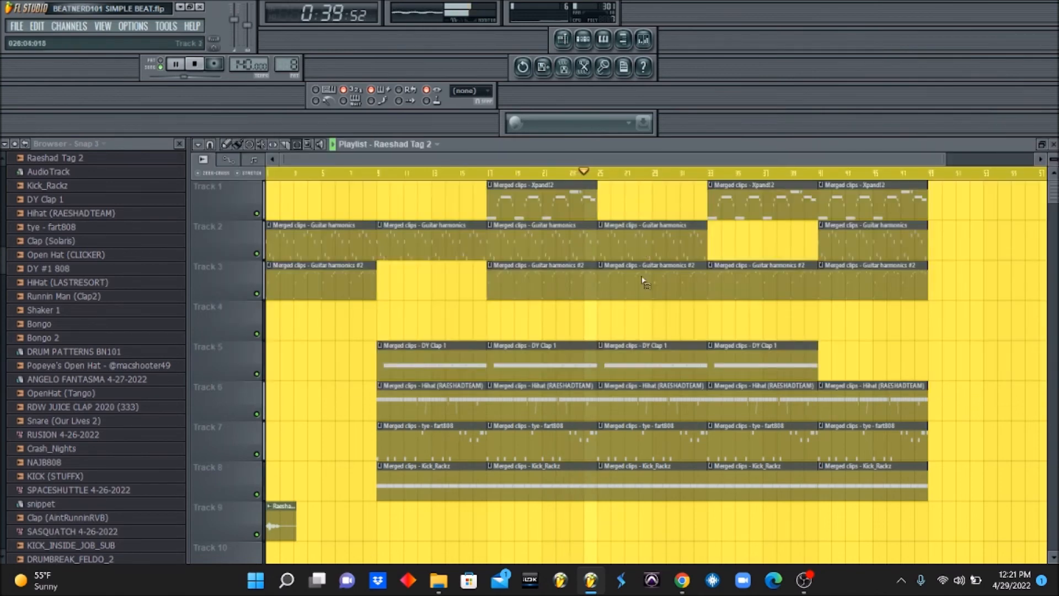
{"action": "left_click", "coordinate": [626, 485]}
{"action": "right_click", "coordinate": [625, 485]}
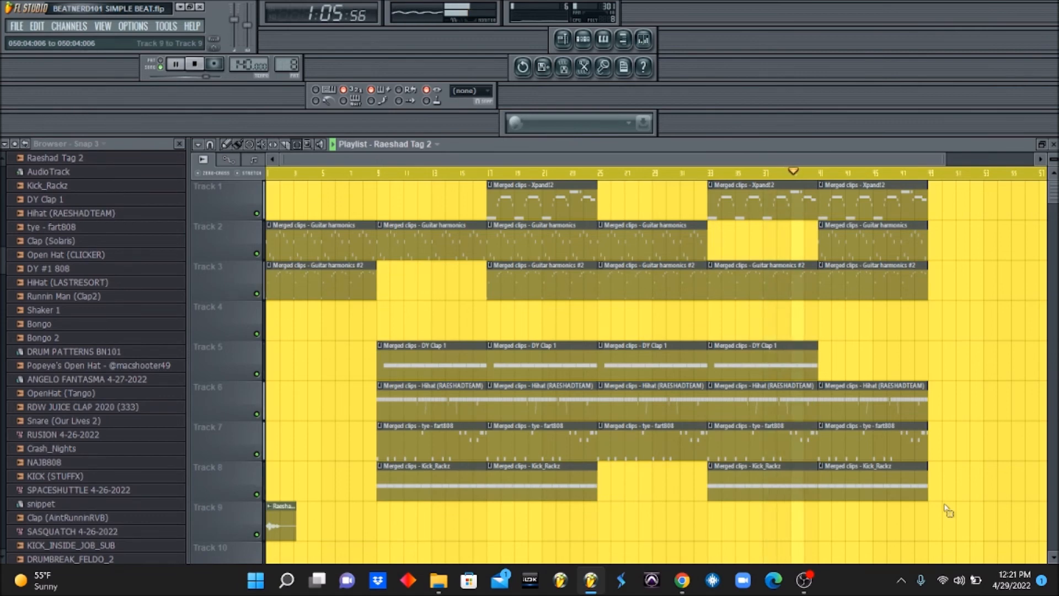
- Select all clips from bar 9 to bar 48 and duplicate the section twice, directly behind the original
{"action": "left_click_drag", "start_coordinate": [948, 511], "coordinate": [403, 115]}
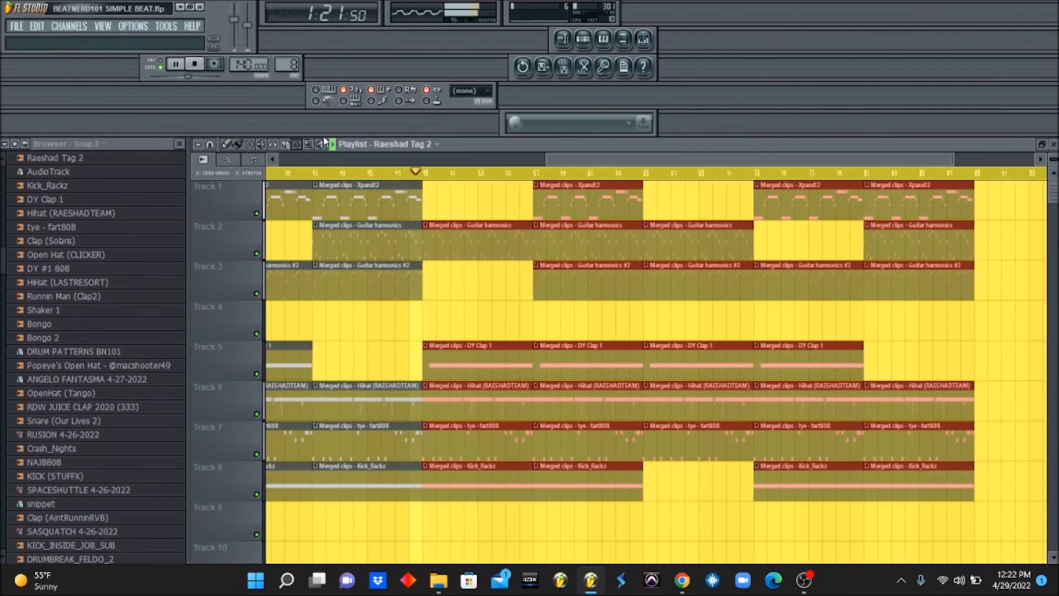
{"action": "left_click", "coordinate": [310, 145]}
{"action": "right_click", "coordinate": [313, 200]}
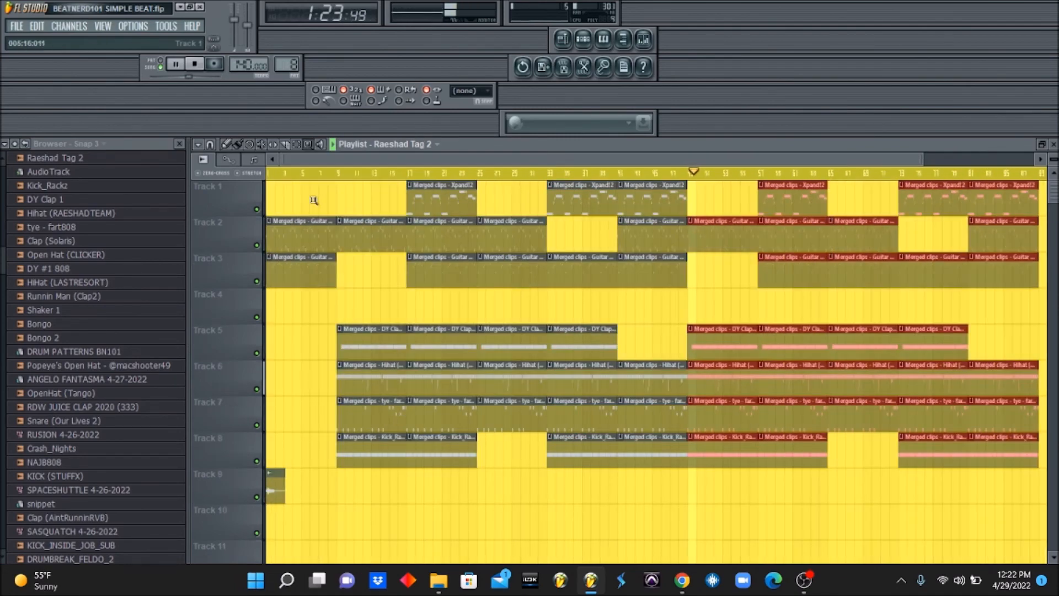
{"action": "key", "text": "ctrl+b"}
- Delete all clips of the last duplicated section from bar 105 onward on Tracks 1 to 8
{"action": "left_click", "coordinate": [227, 145]}
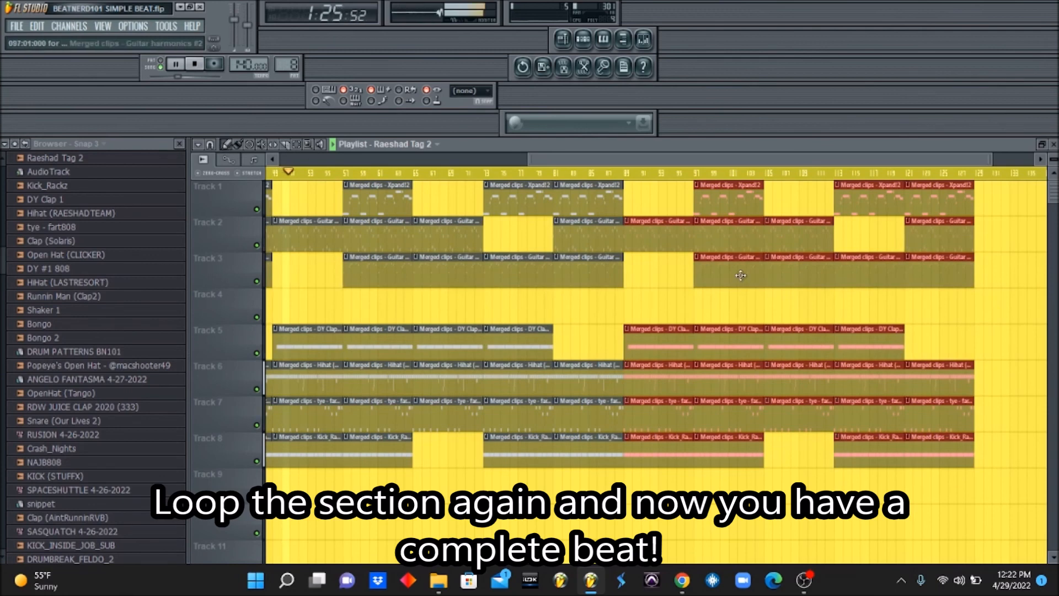
{"action": "right_click", "coordinate": [818, 227]}
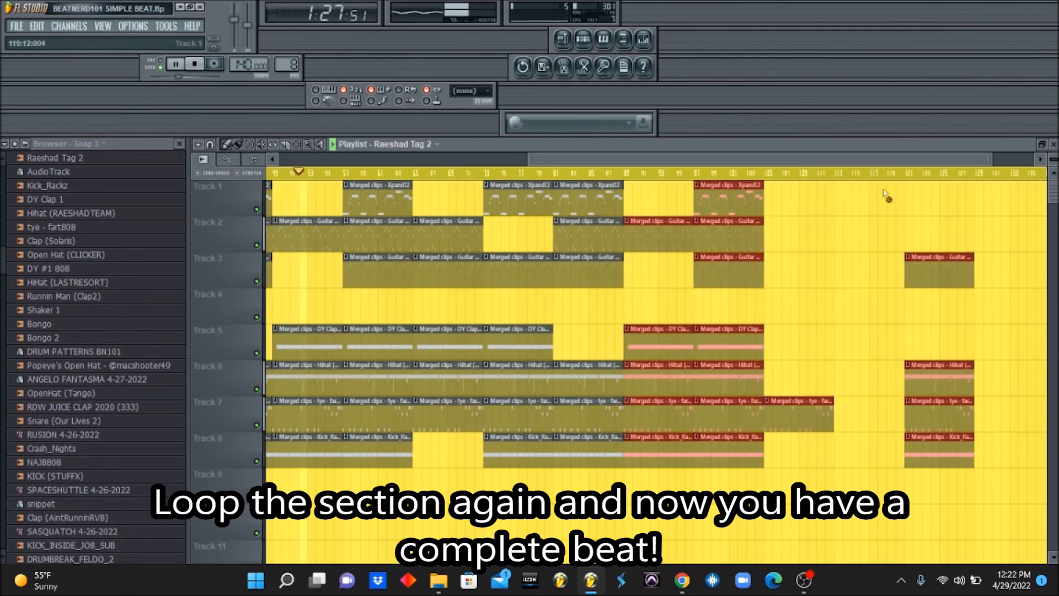
{"action": "right_click", "coordinate": [954, 270]}
{"action": "right_click", "coordinate": [940, 414]}
{"action": "right_click", "coordinate": [817, 414]}
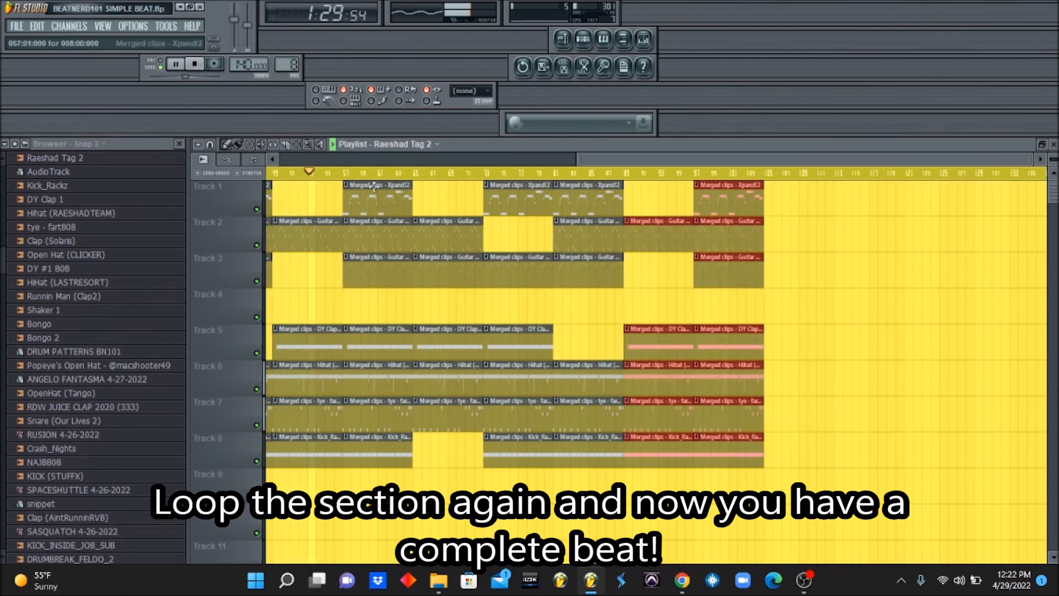
- Stop playback and add another Raeshad Tag 2 clip on Track 9 at bar 104
{"action": "left_click", "coordinate": [310, 145]}
{"action": "right_click", "coordinate": [316, 182]}
{"action": "key", "text": "space"}
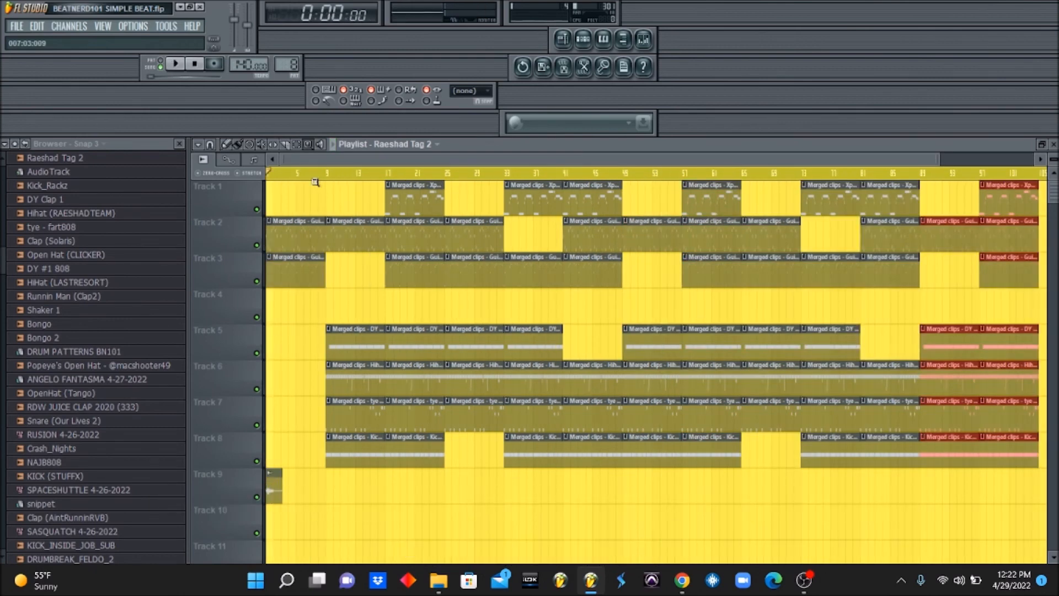
{"action": "left_click", "coordinate": [226, 145]}
{"action": "left_click", "coordinate": [270, 495]}
{"action": "left_click", "coordinate": [1033, 493]}
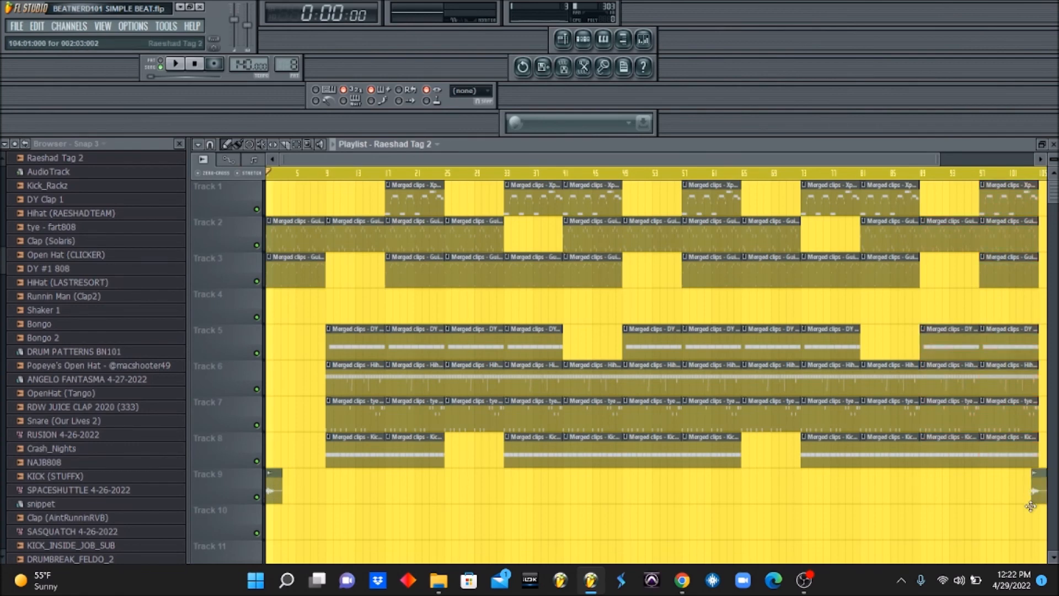